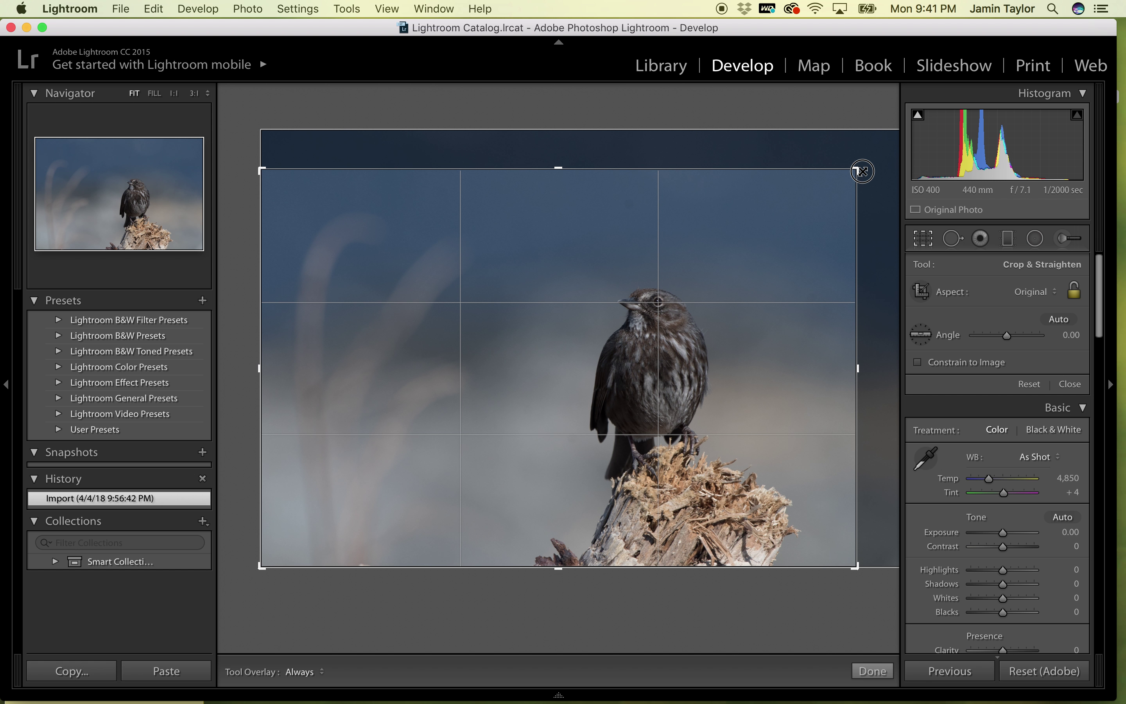
- Crop the photo more tightly around the bird and stump, keeping the original aspect ratio, and apply the crop
drag(861, 171, 846, 181)
drag(764, 262, 737, 279)
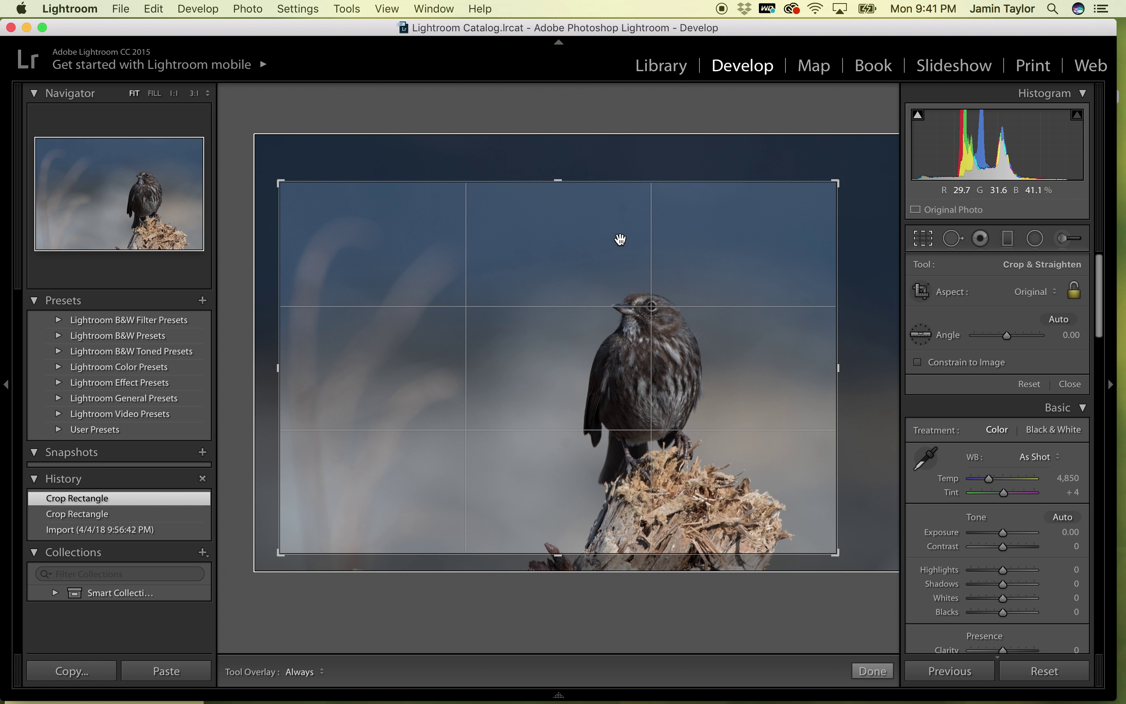
click(925, 239)
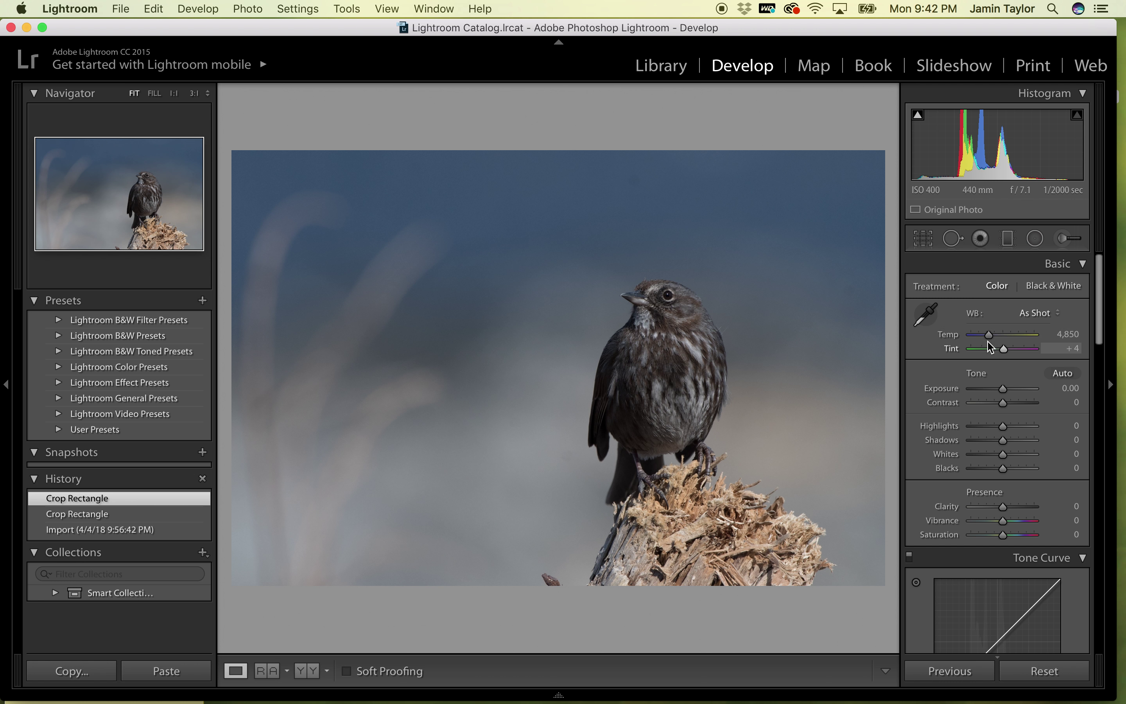
- Set the photo's basic adjustments to exposure +0.85, temperature 5,168 and vibrance +64
click(1004, 388)
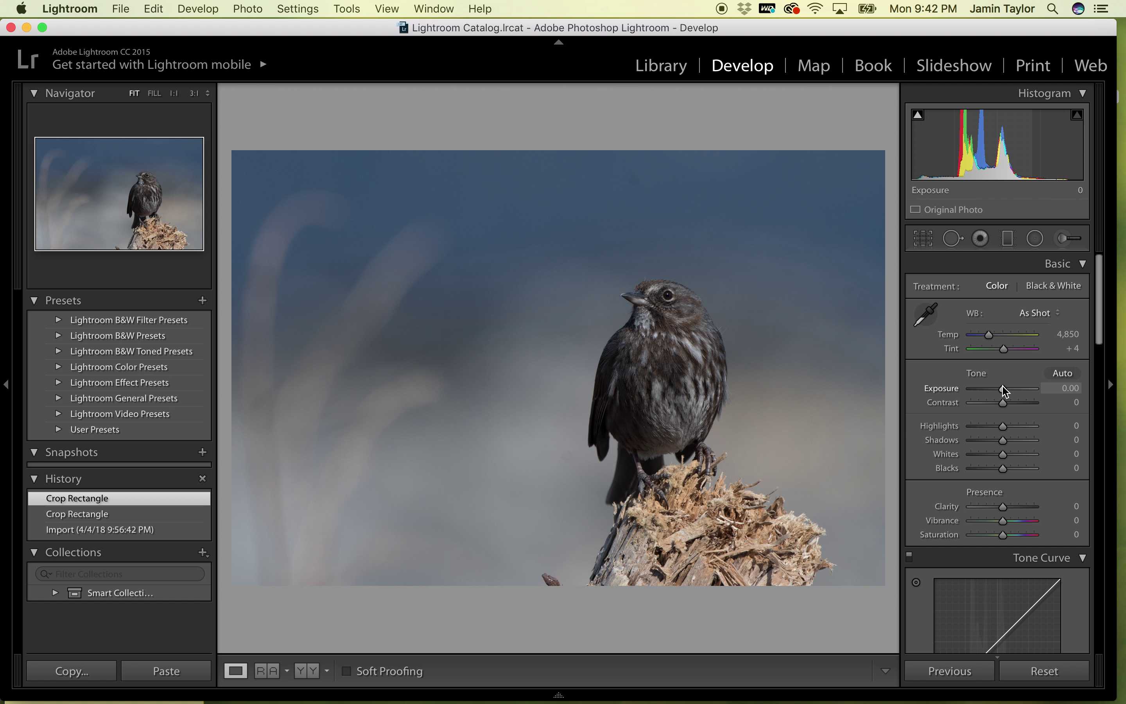
drag(1004, 391, 1008, 392)
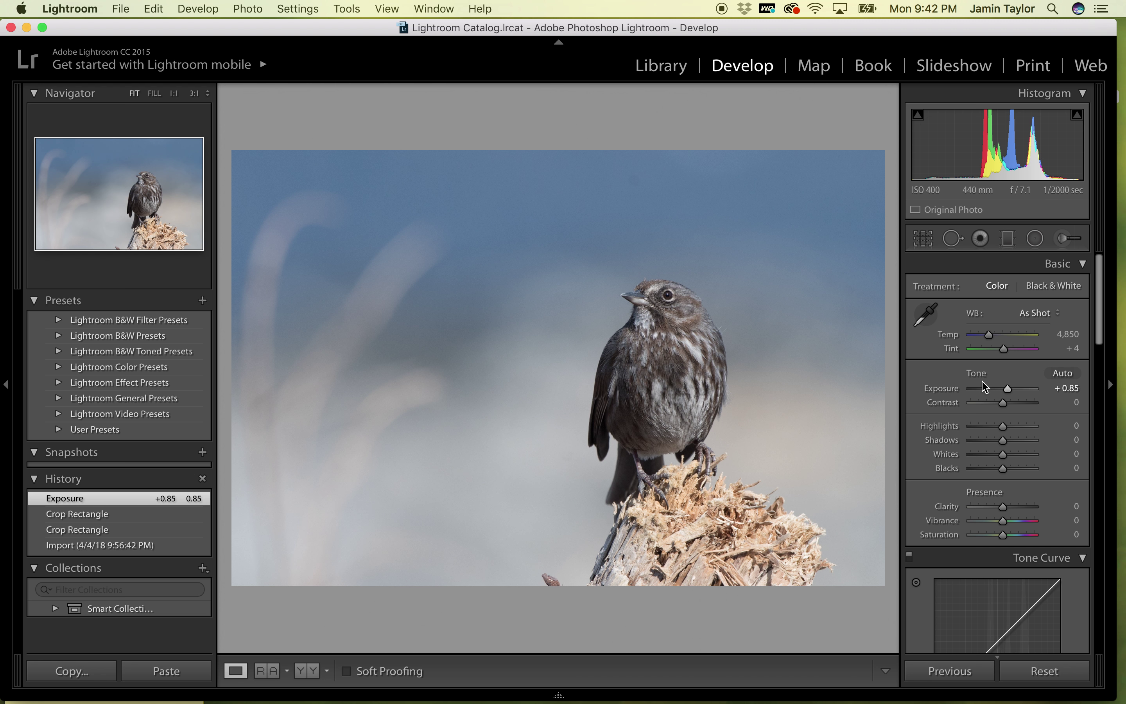
drag(990, 339, 993, 338)
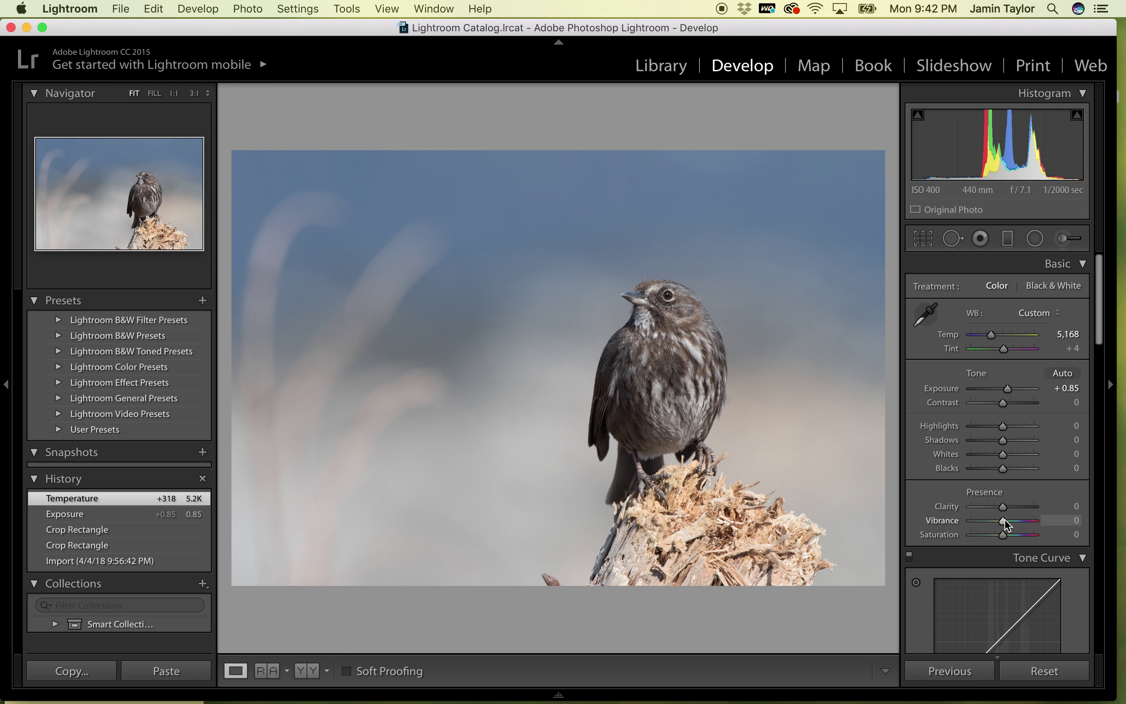
drag(1004, 525, 1025, 523)
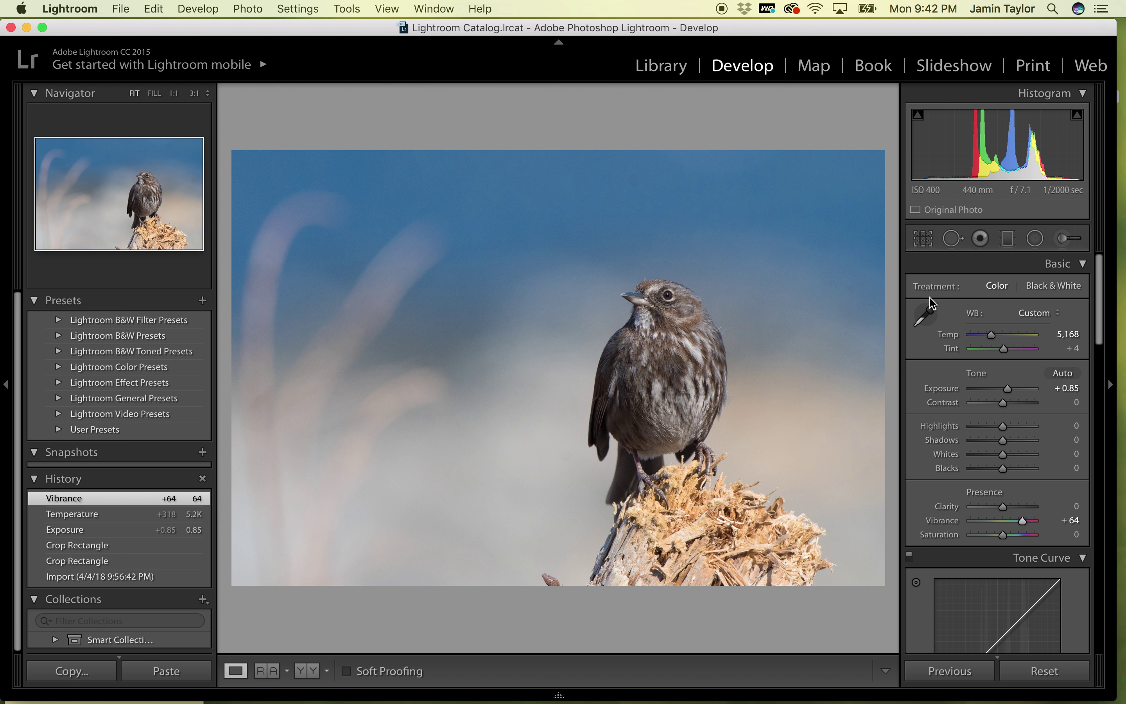
- Paint an adjustment brush mask with feather 43 over the pale lower background beside the bird, including the blurred grasses
click(1067, 238)
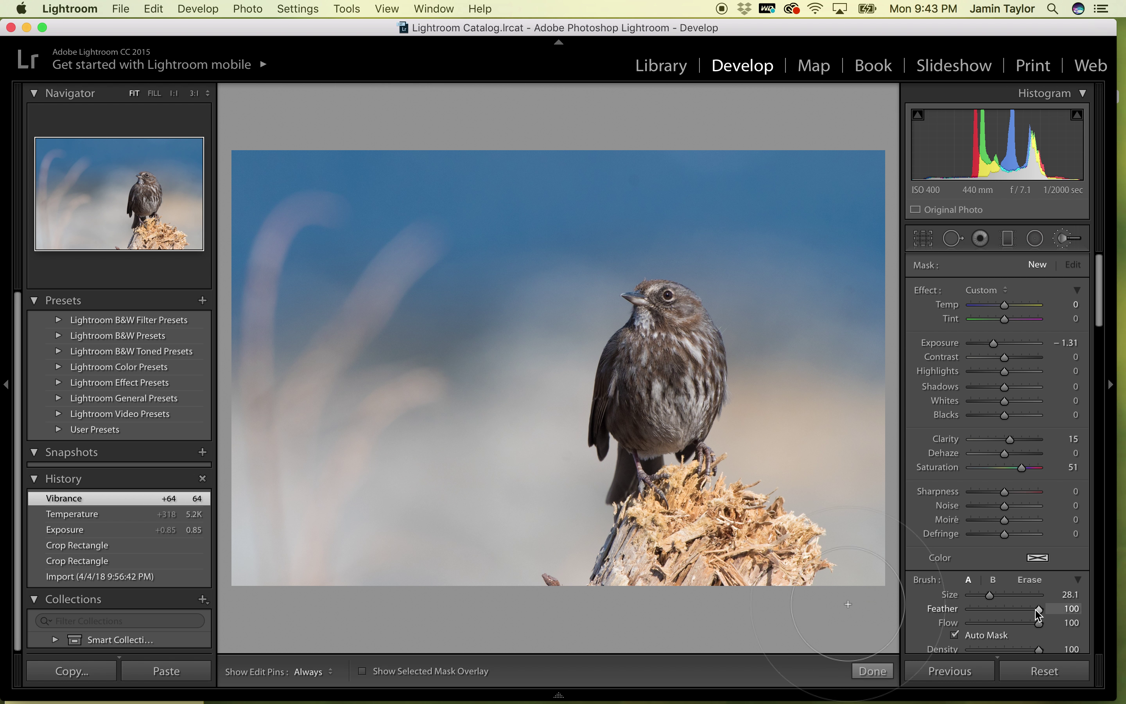
drag(1037, 608, 997, 609)
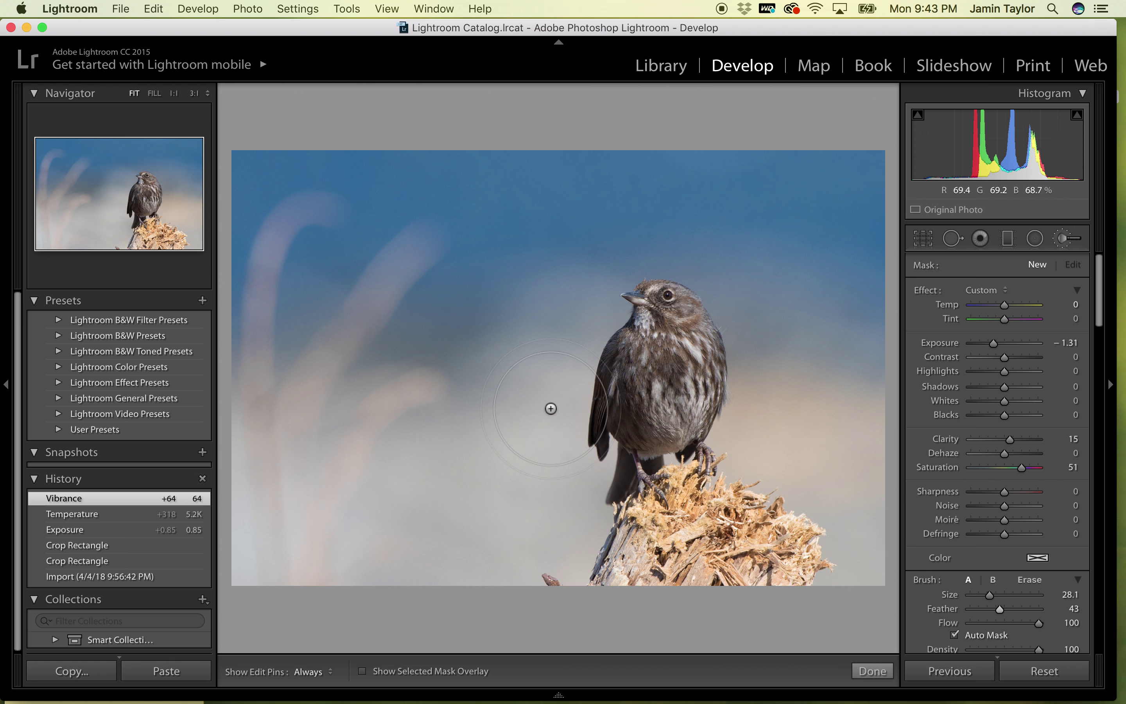
key(h)
drag(531, 409, 531, 516)
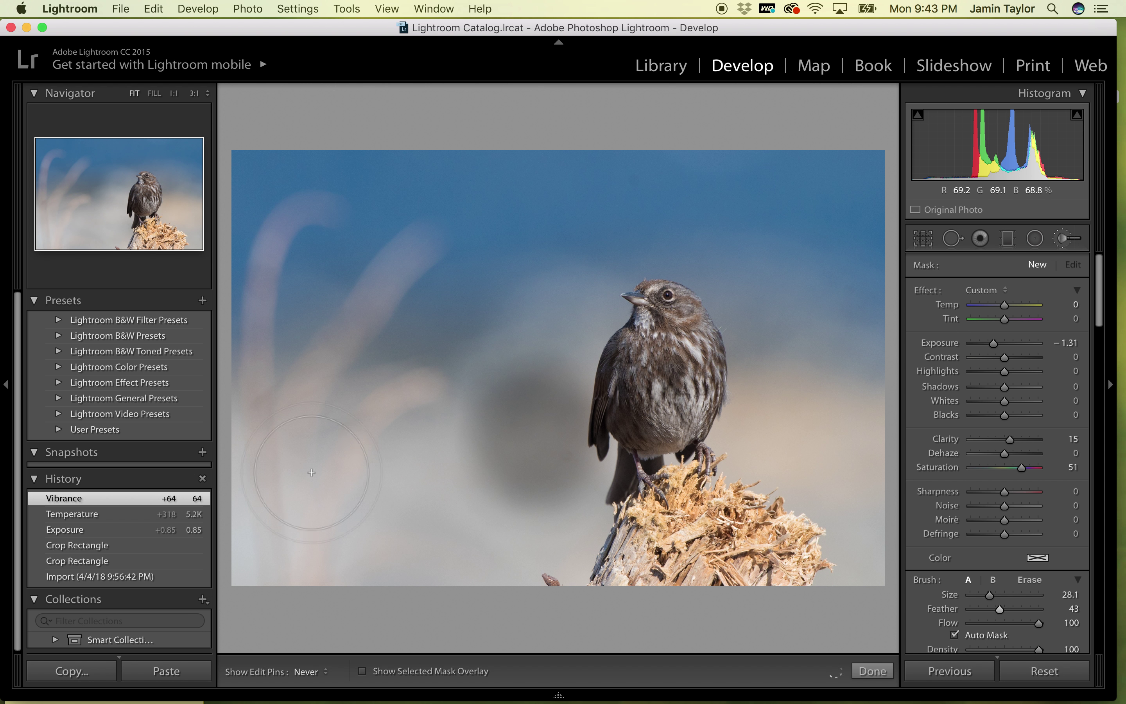
mouse_move(252, 440)
mouse_down()
mouse_move(261, 488)
mouse_move(279, 405)
mouse_move(270, 536)
mouse_move(296, 425)
mouse_move(289, 433)
mouse_move(419, 419)
mouse_move(298, 372)
mouse_move(481, 430)
mouse_move(467, 427)
mouse_move(511, 418)
mouse_up()
key(h)
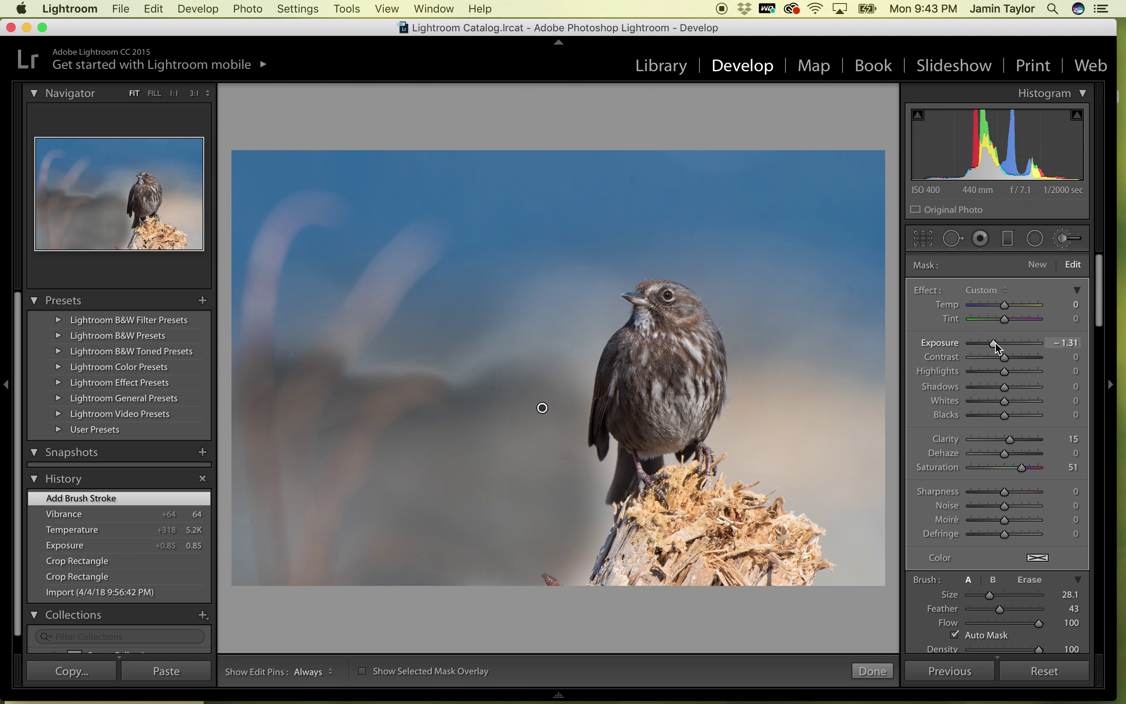
- Set the background brush mask's exposure to 0 and its temperature to 12
drag(996, 344, 1006, 347)
click(1075, 343)
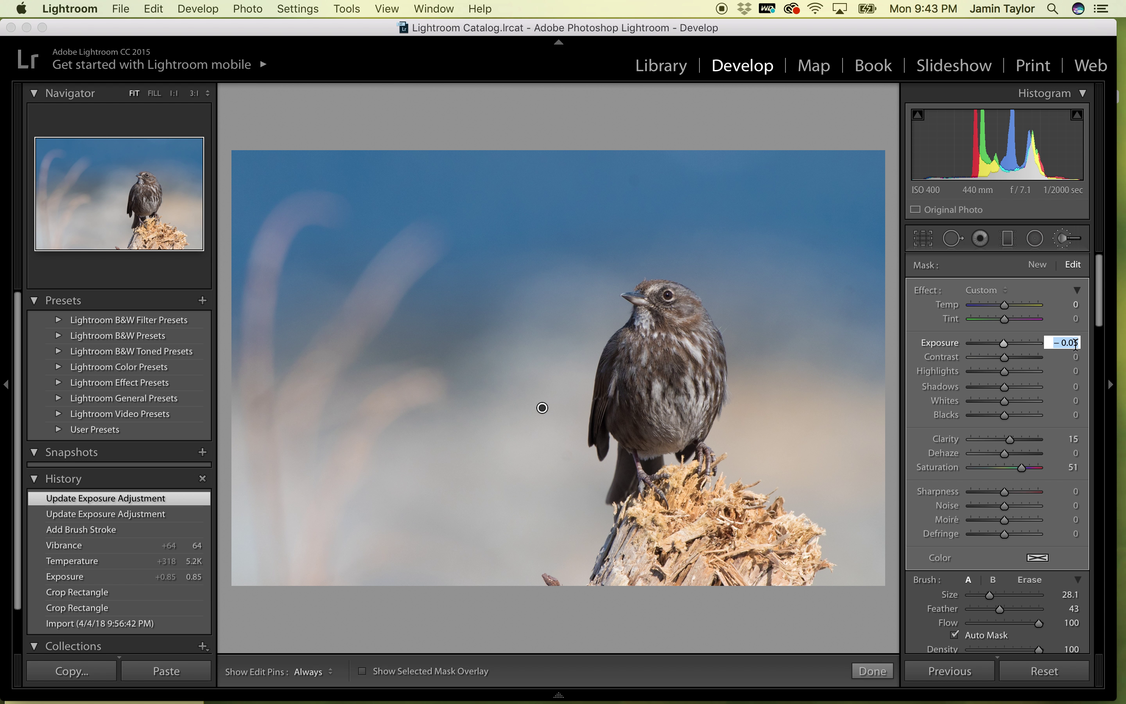
text(0)
key(Return)
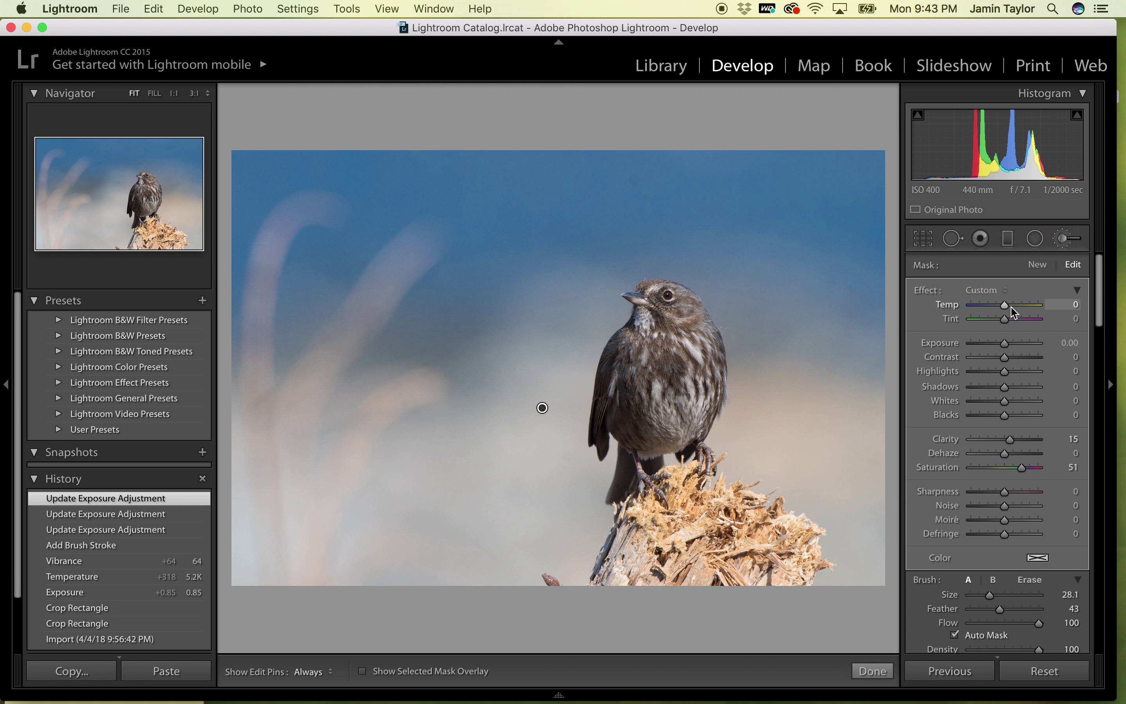
drag(1005, 308, 1007, 307)
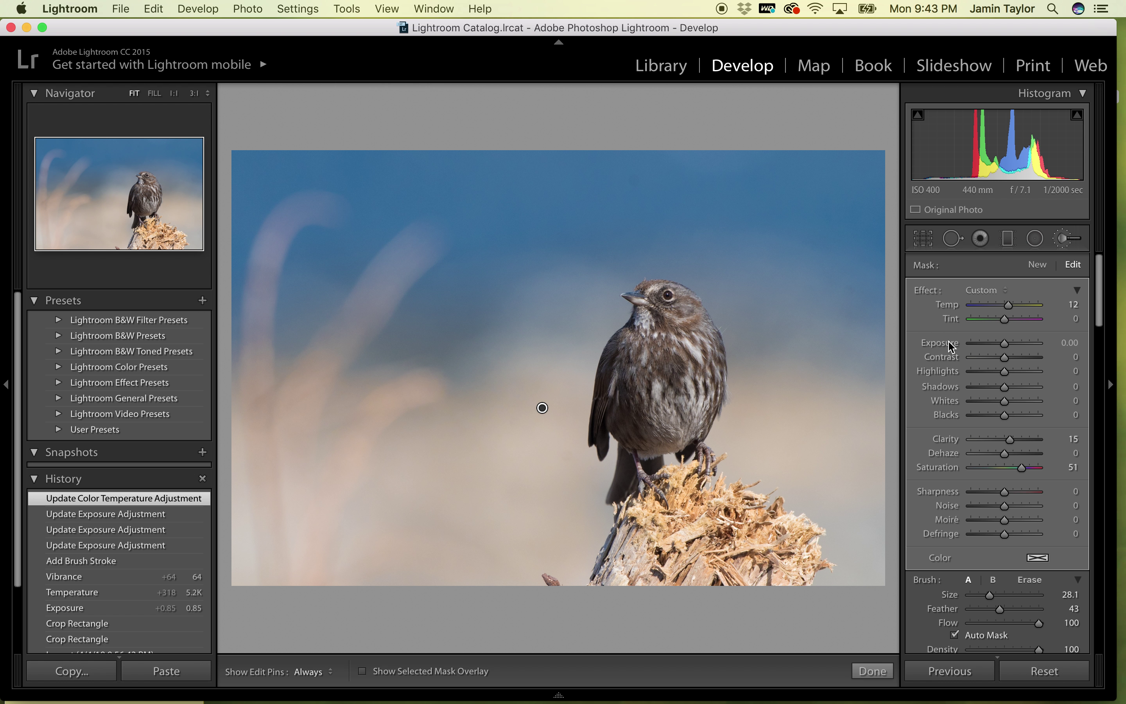
- Erase the brush mask from the bird and the wood stump, and finish the brush adjustment
click(1029, 580)
mouse_move(678, 403)
mouse_down()
mouse_move(558, 335)
mouse_move(568, 259)
mouse_move(558, 306)
mouse_up()
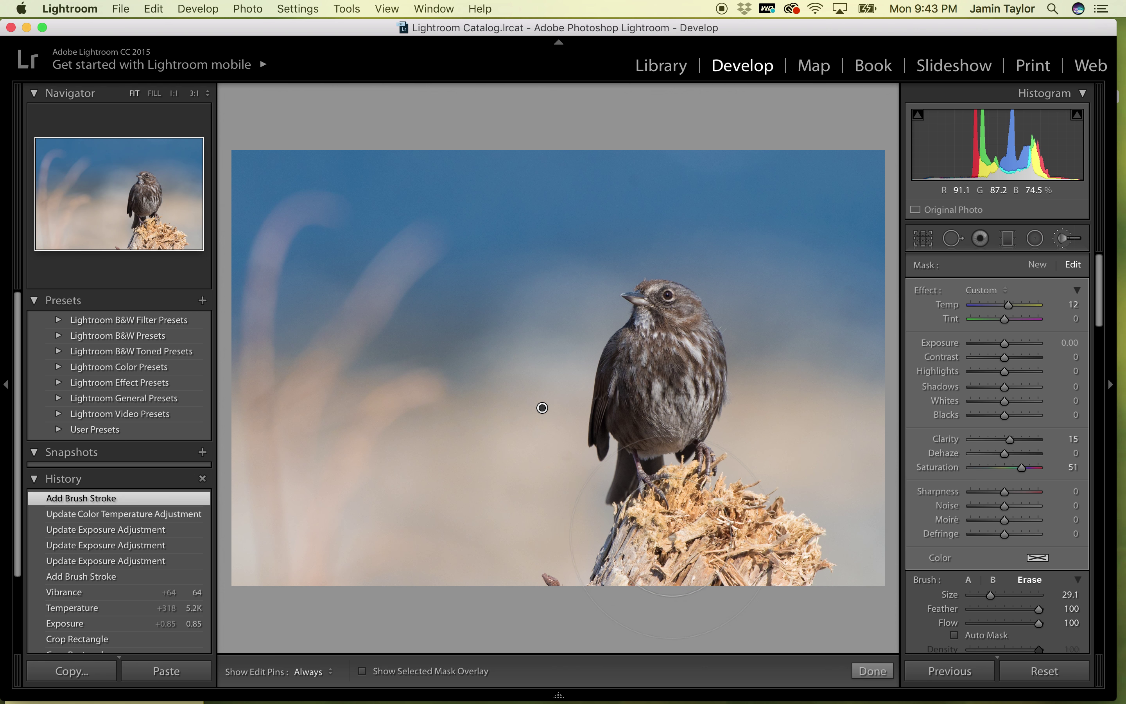
drag(671, 537, 675, 540)
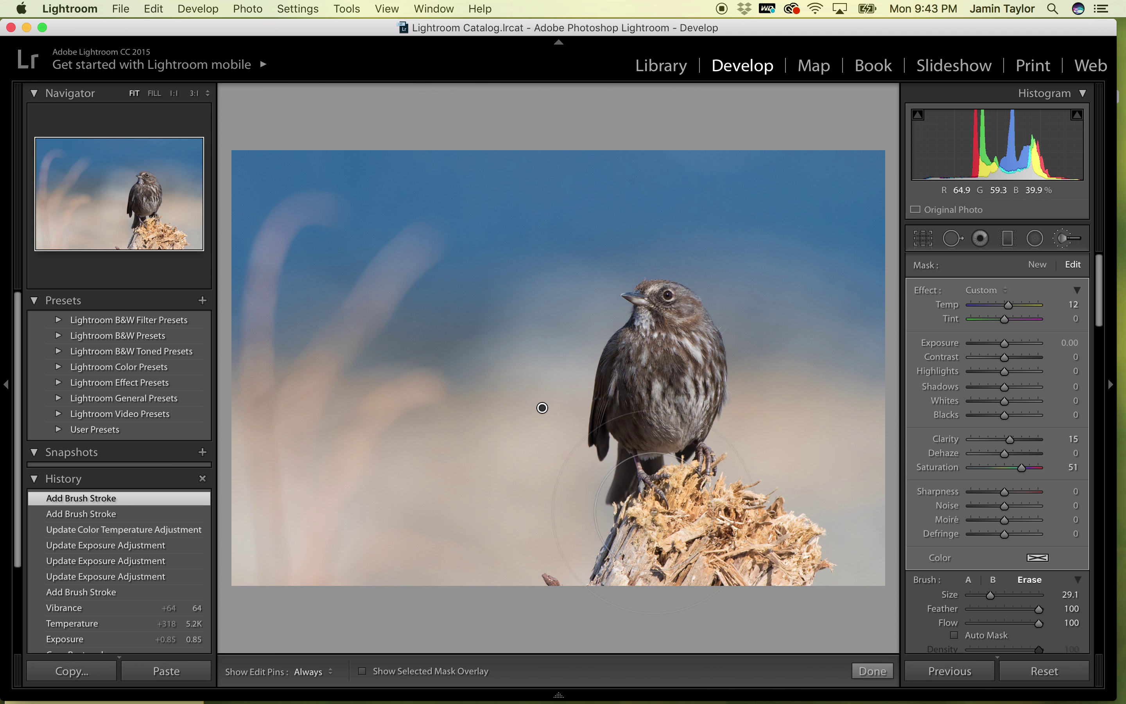
click(653, 510)
click(652, 584)
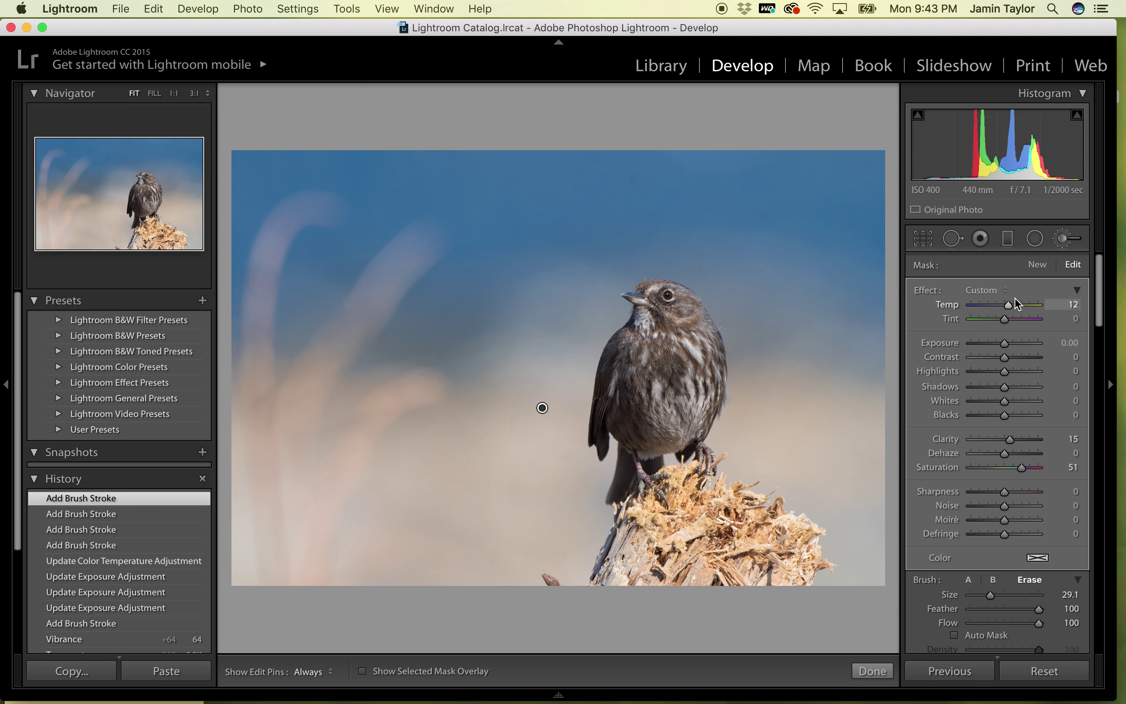
click(1063, 240)
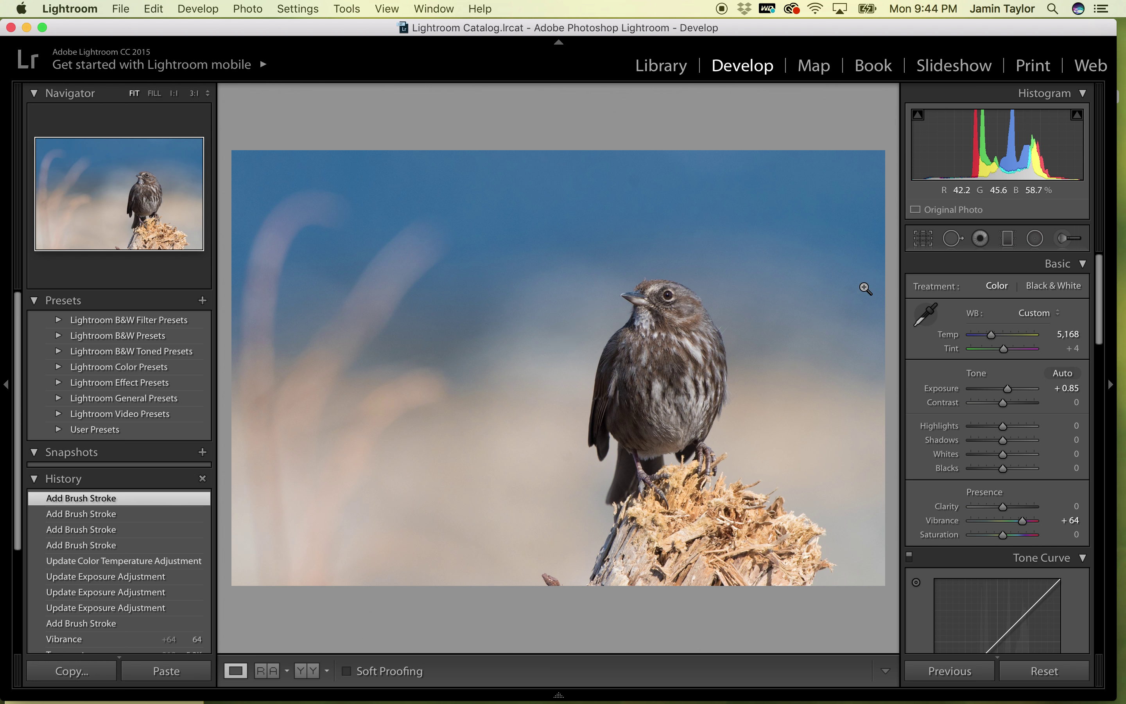
- Heal the dark wood tip at the photo's lower edge beside the stump, sampling from the clean beige background
click(952, 239)
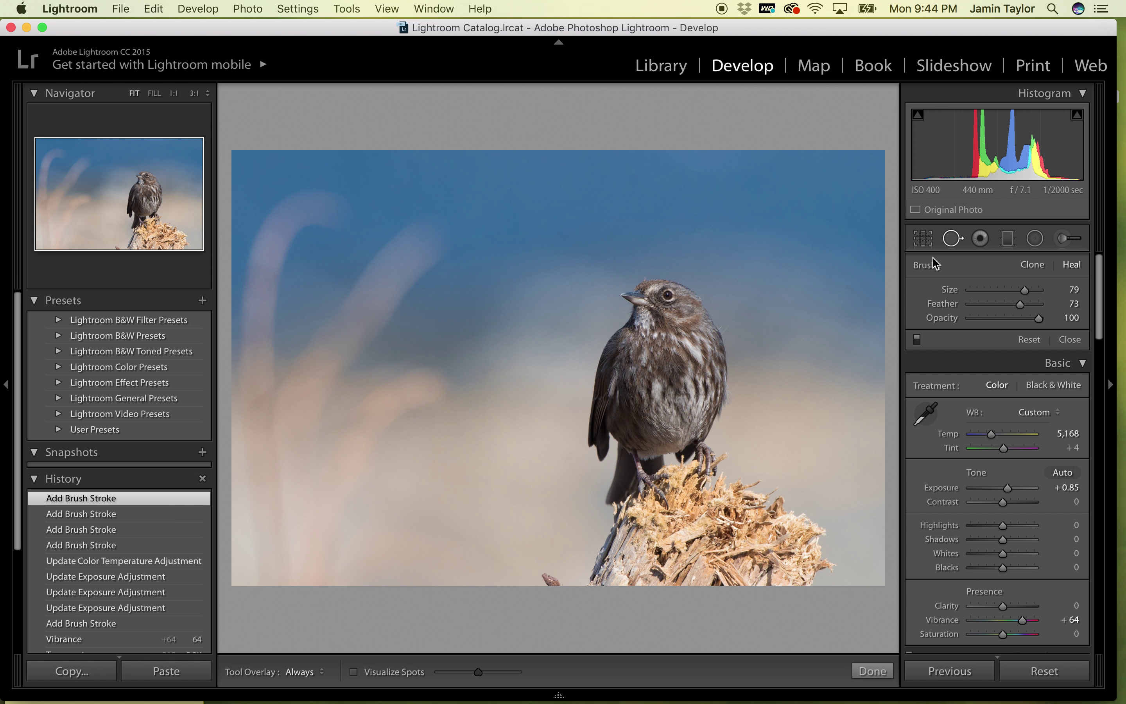
drag(551, 582, 554, 587)
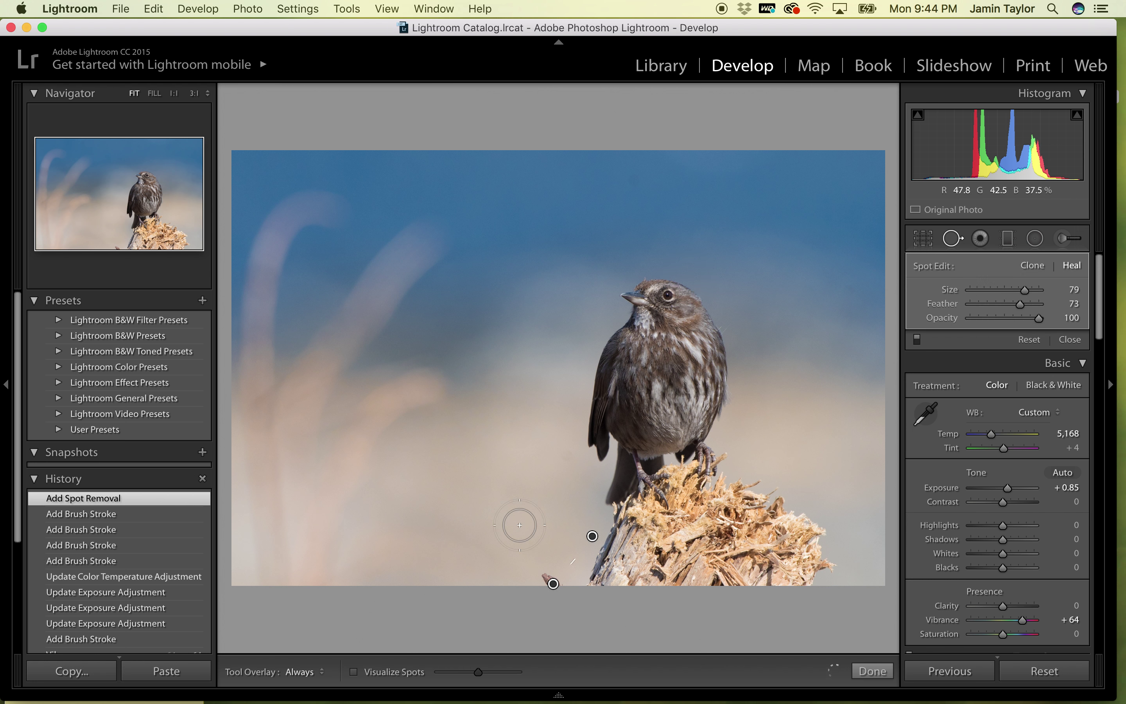
drag(592, 538, 502, 519)
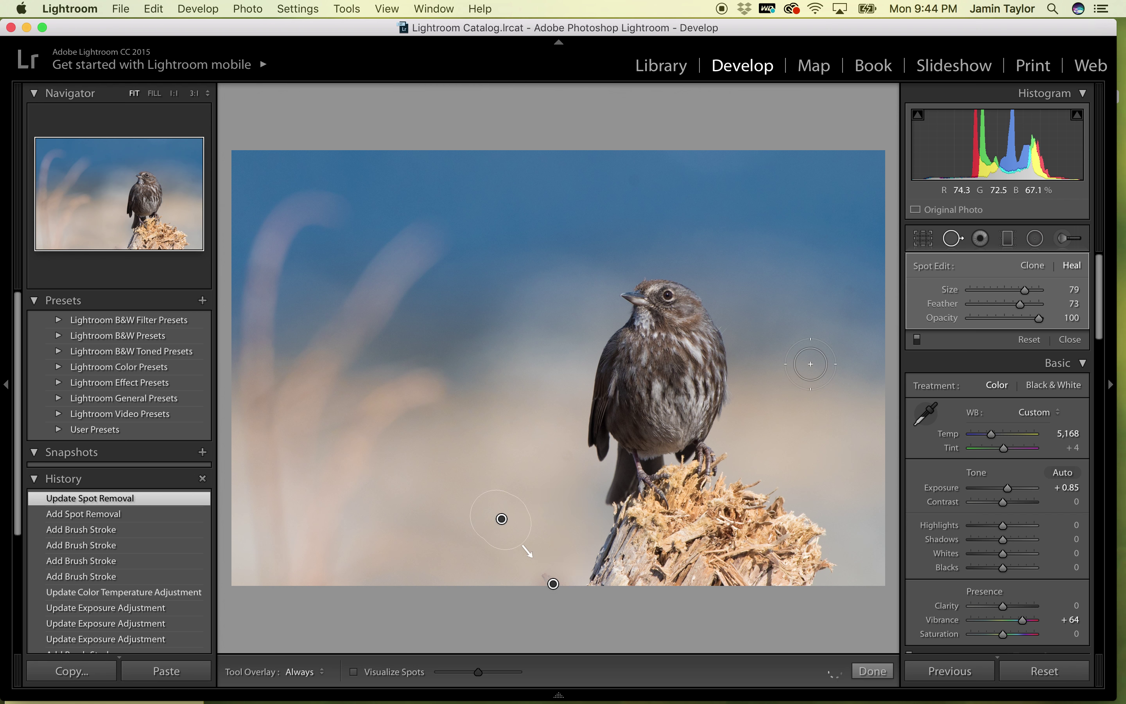
click(953, 240)
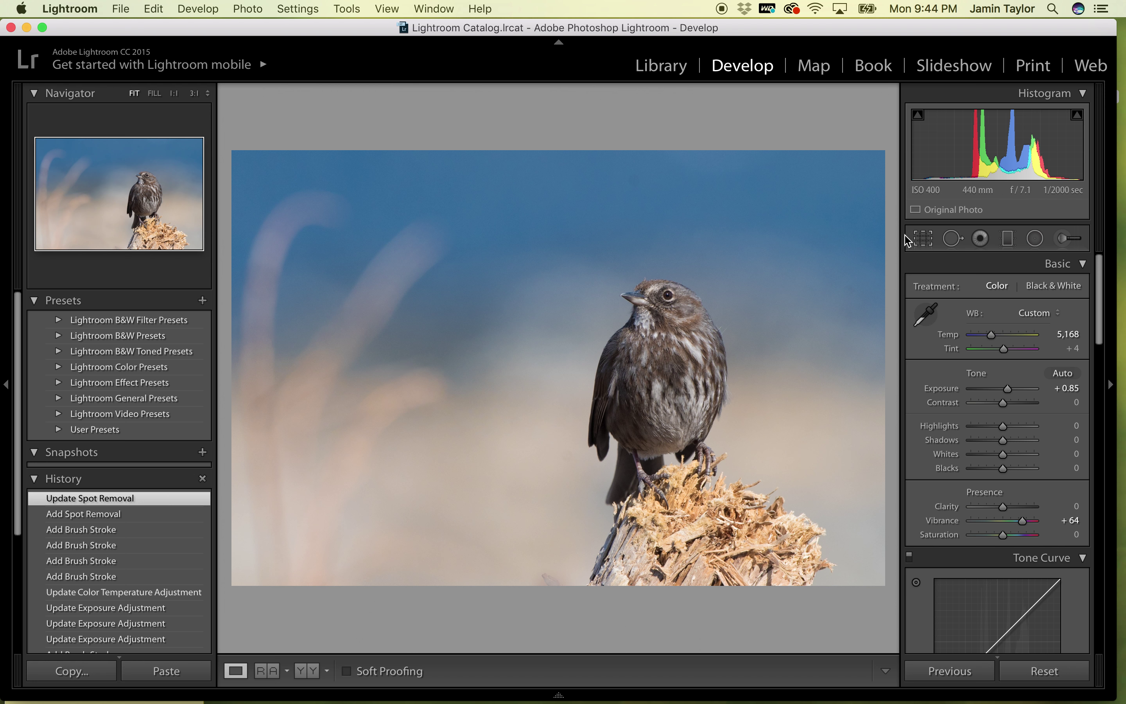
- Heal one spot in the blue background above the bird and another near the photo's right edge
click(952, 238)
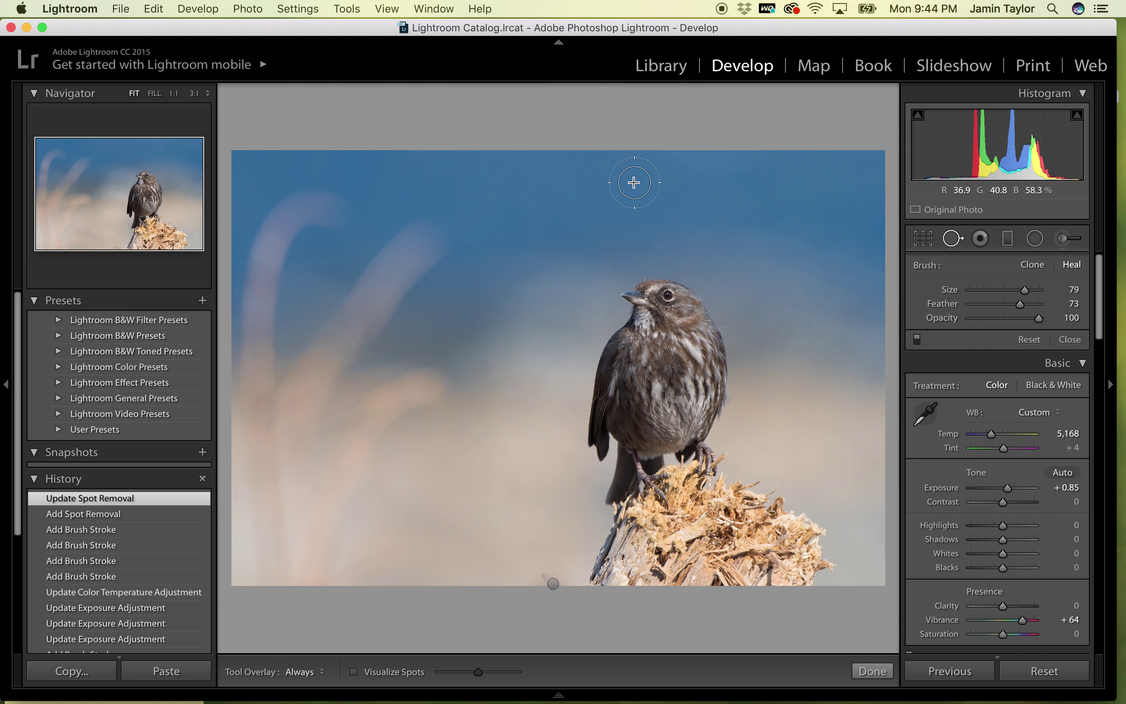
click(634, 182)
click(954, 239)
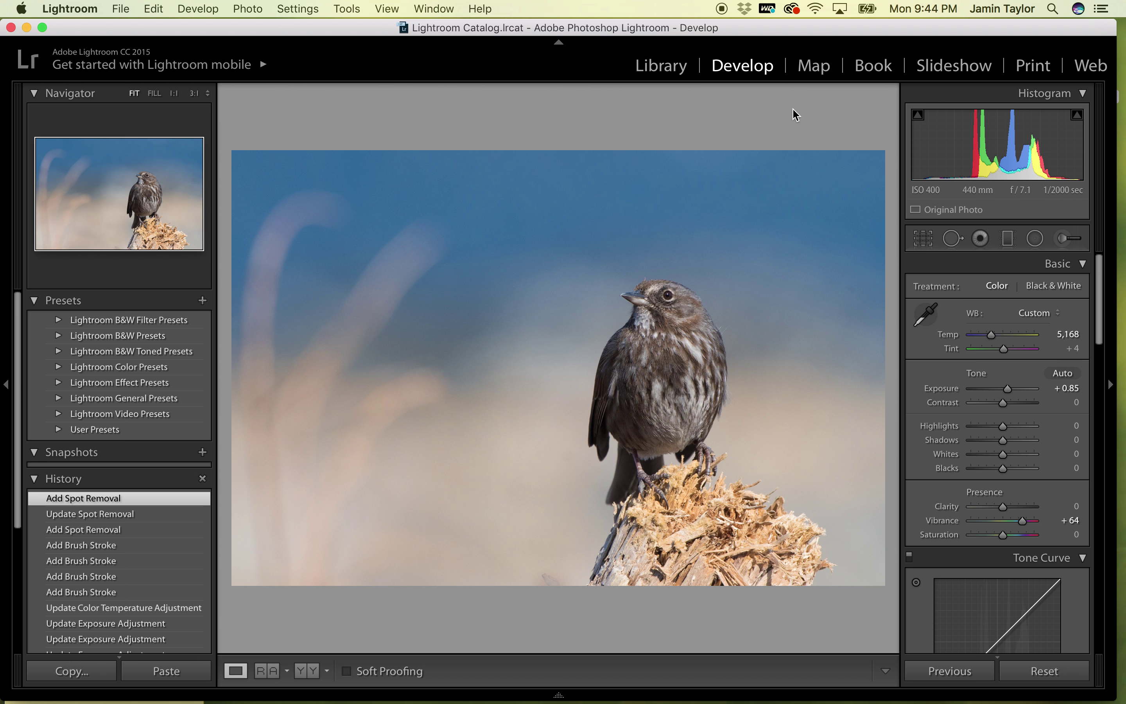
click(952, 238)
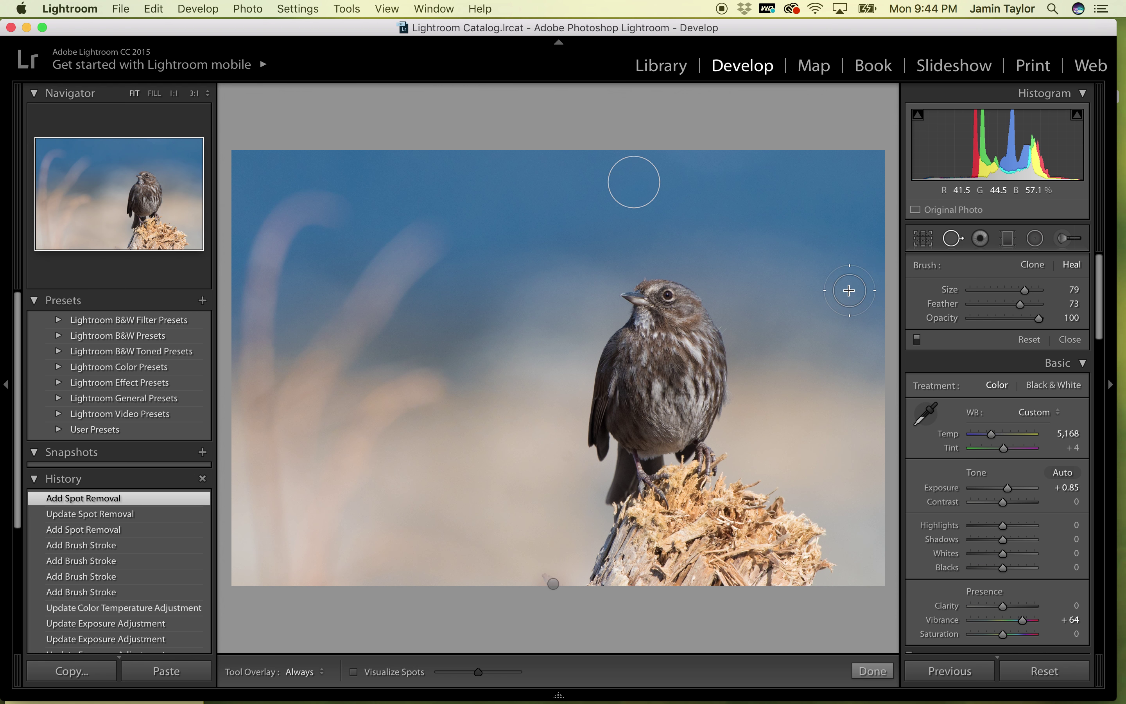
click(849, 290)
click(948, 239)
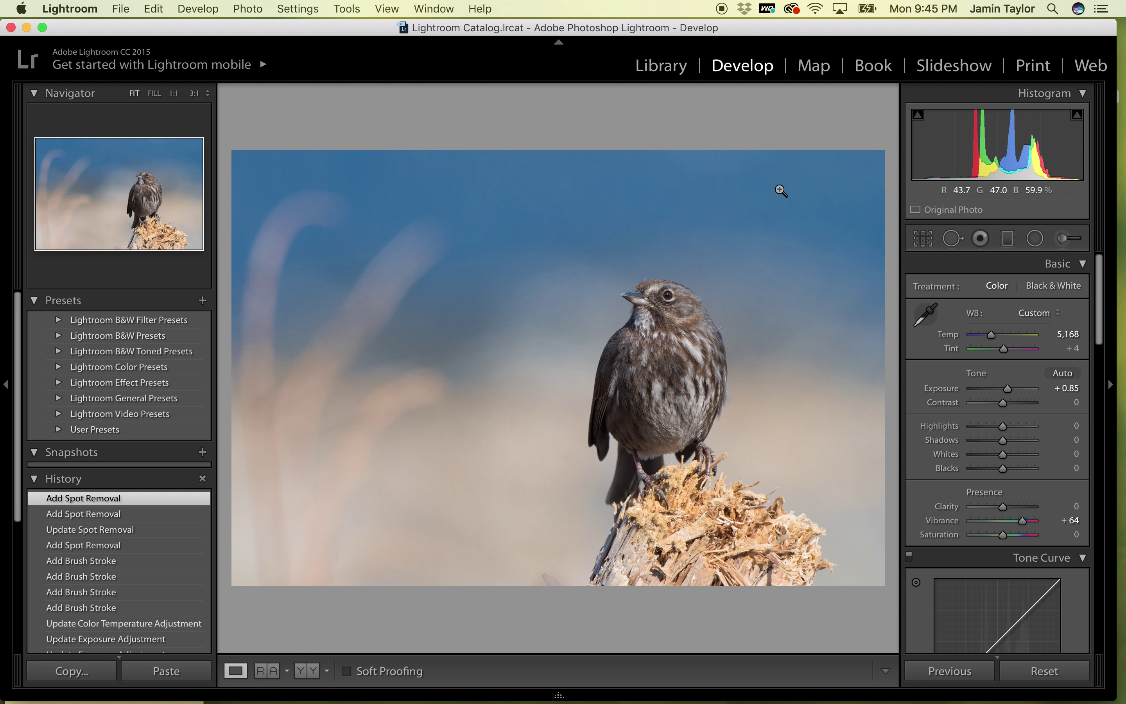
- Export the photo to the Desktop as a PSD file without putting it in a subfolder
right_click(687, 274)
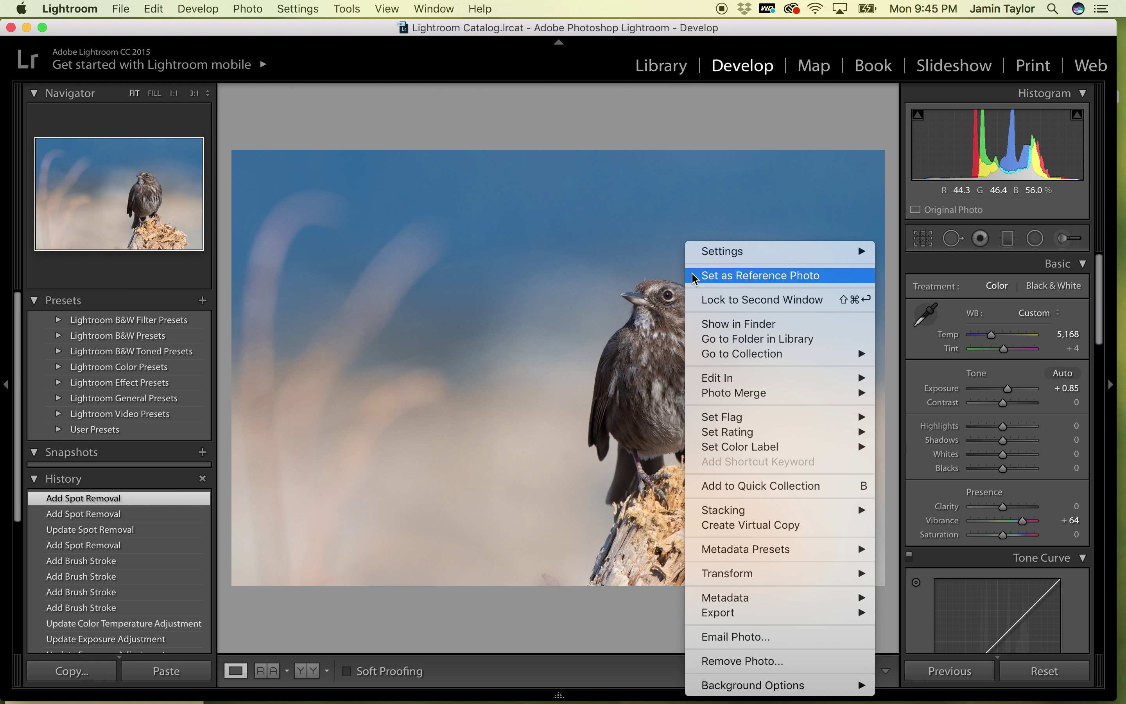
key(Escape)
click(117, 8)
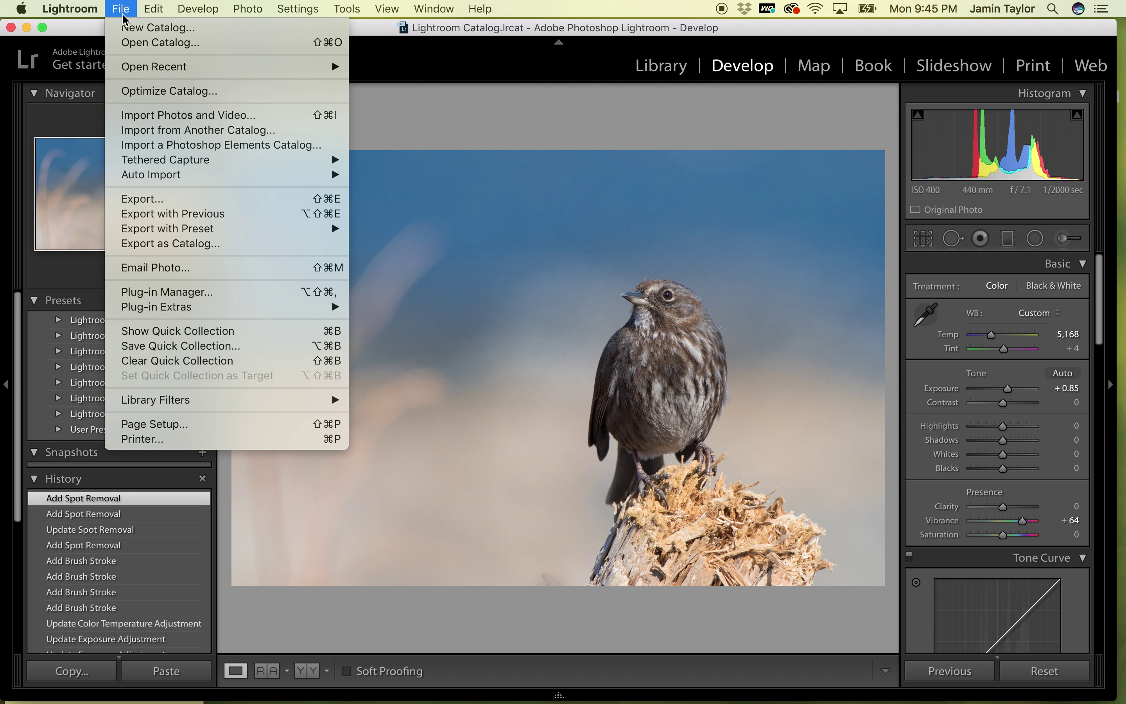
click(160, 201)
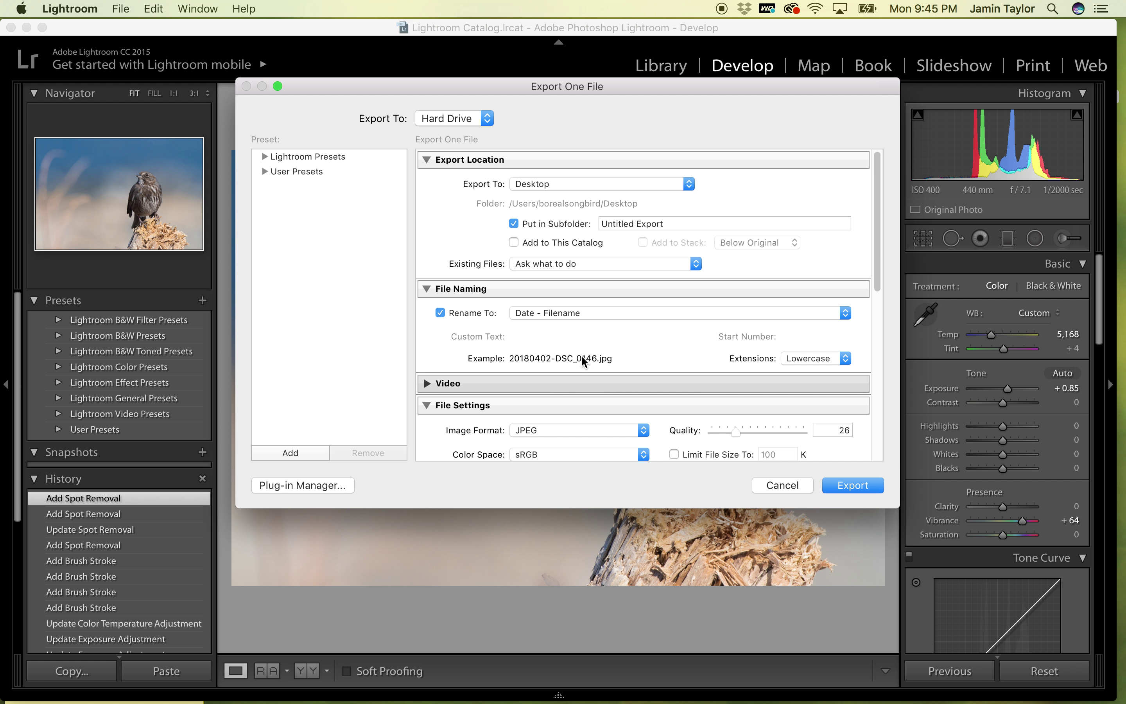
click(561, 432)
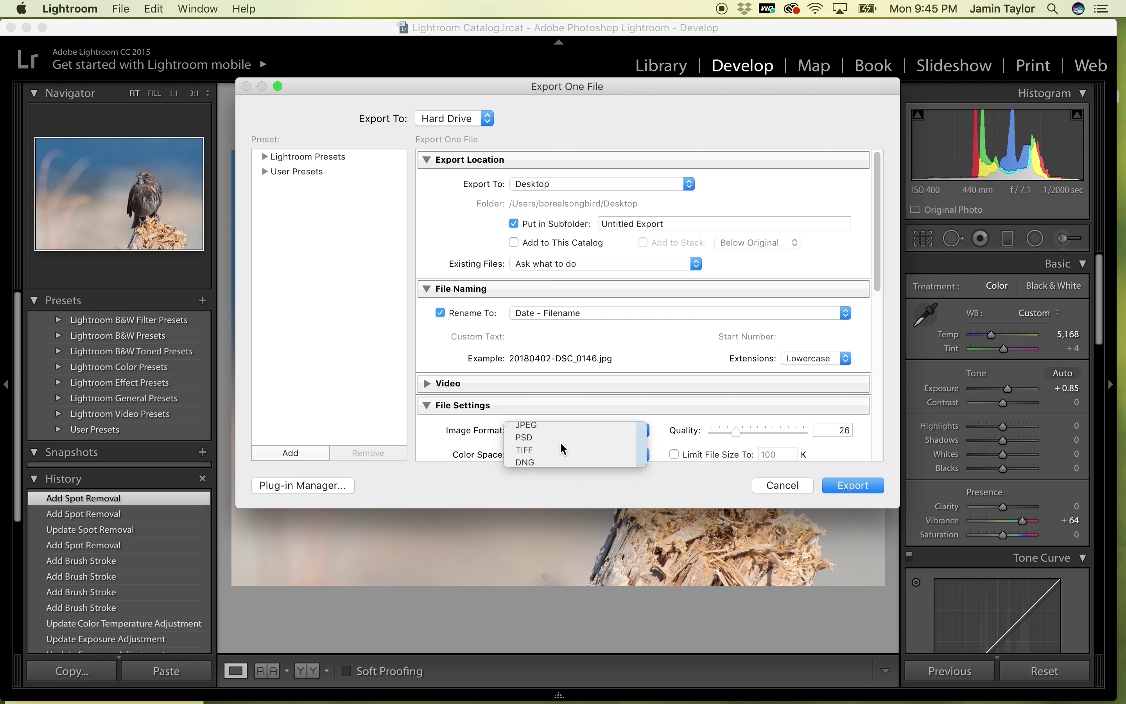
click(558, 437)
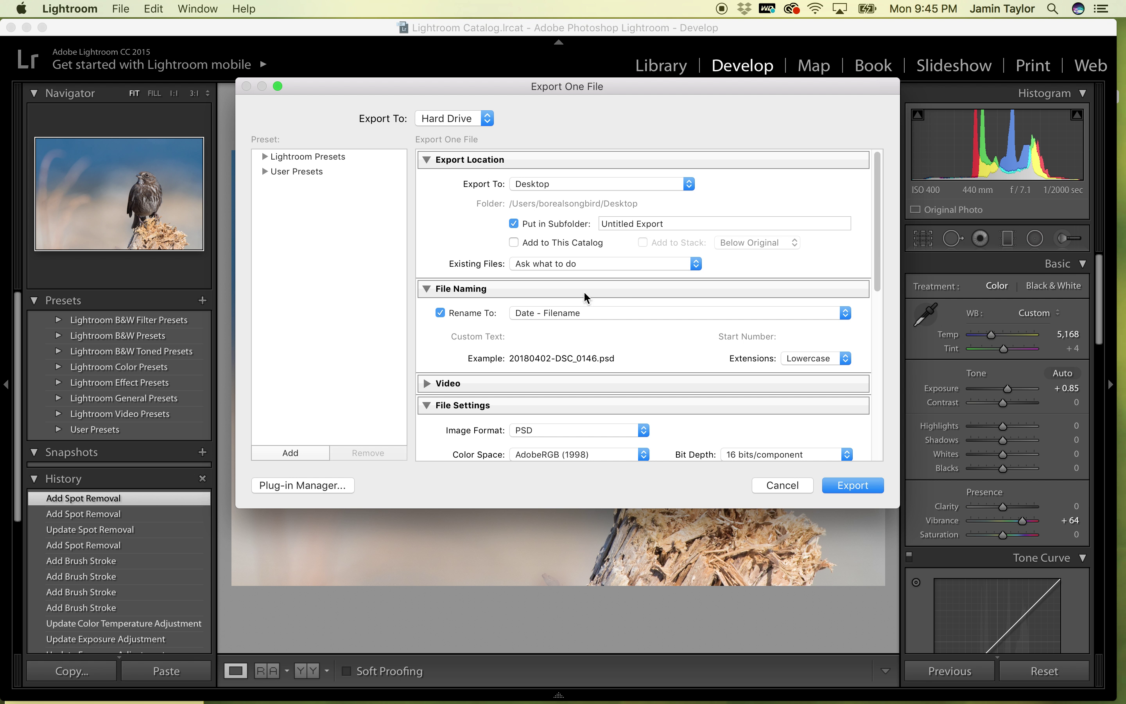
click(515, 223)
click(824, 488)
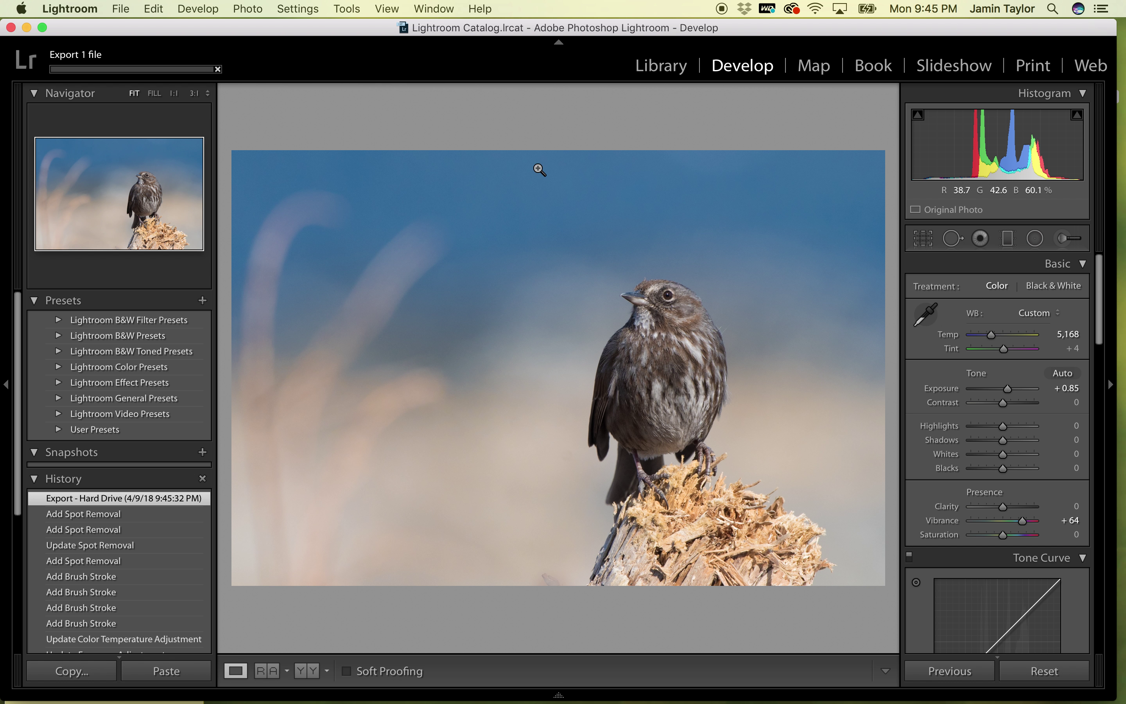
- Minimize Lightroom and open the exported 20180402-DSC_0146.psd from the desktop in Photoshop
click(27, 29)
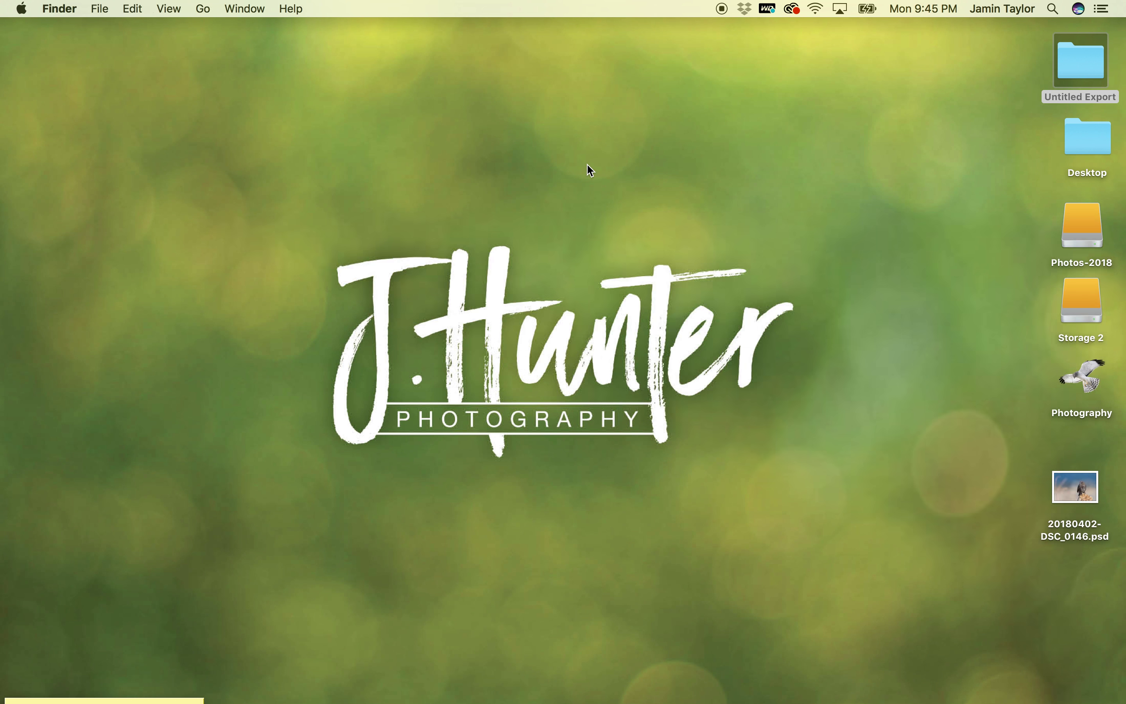
drag(1070, 492, 659, 689)
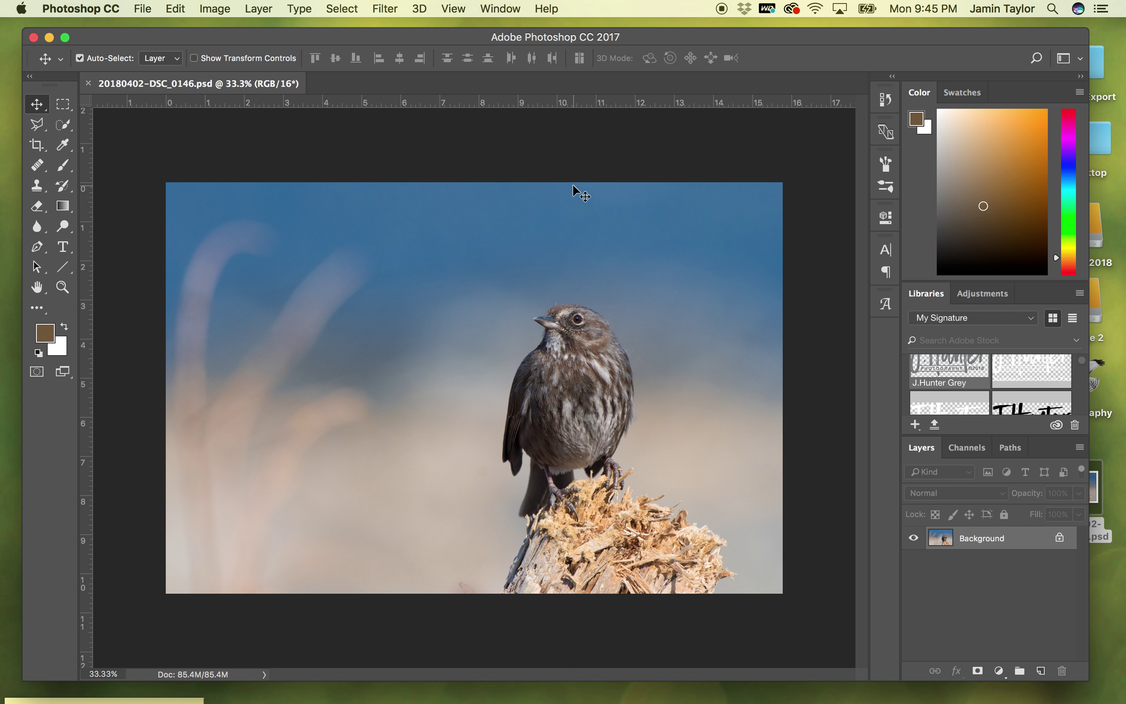
- Set the Quick Selection brush size to 109 px
click(63, 124)
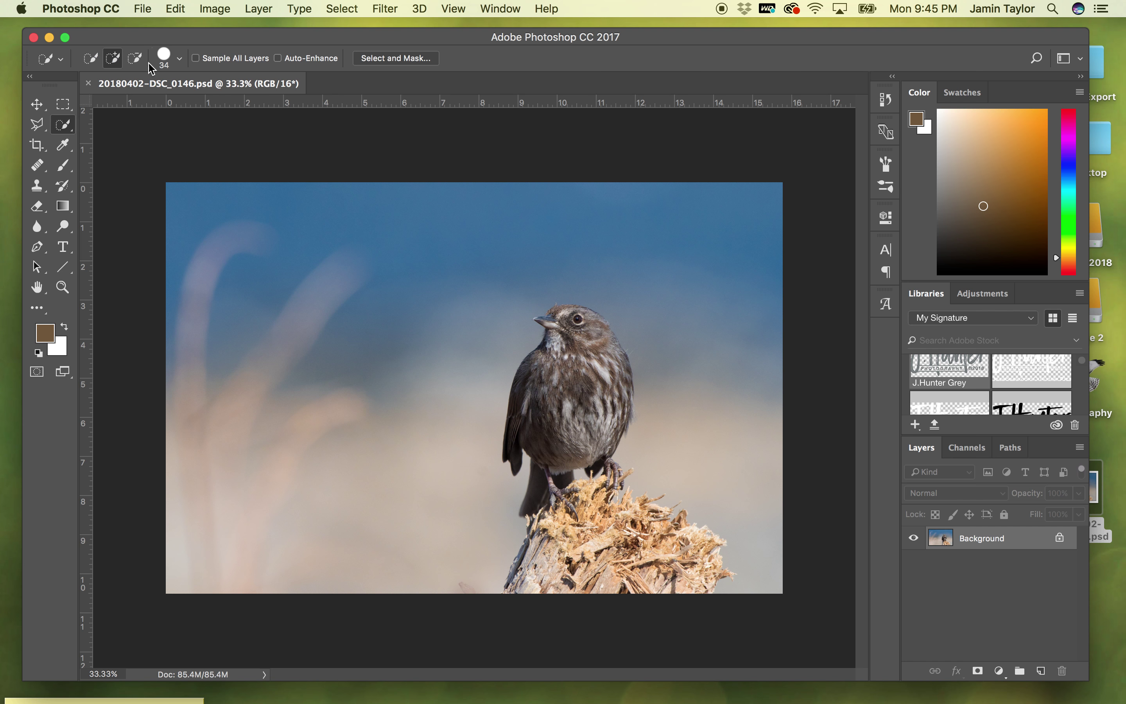
click(165, 56)
drag(140, 100, 155, 101)
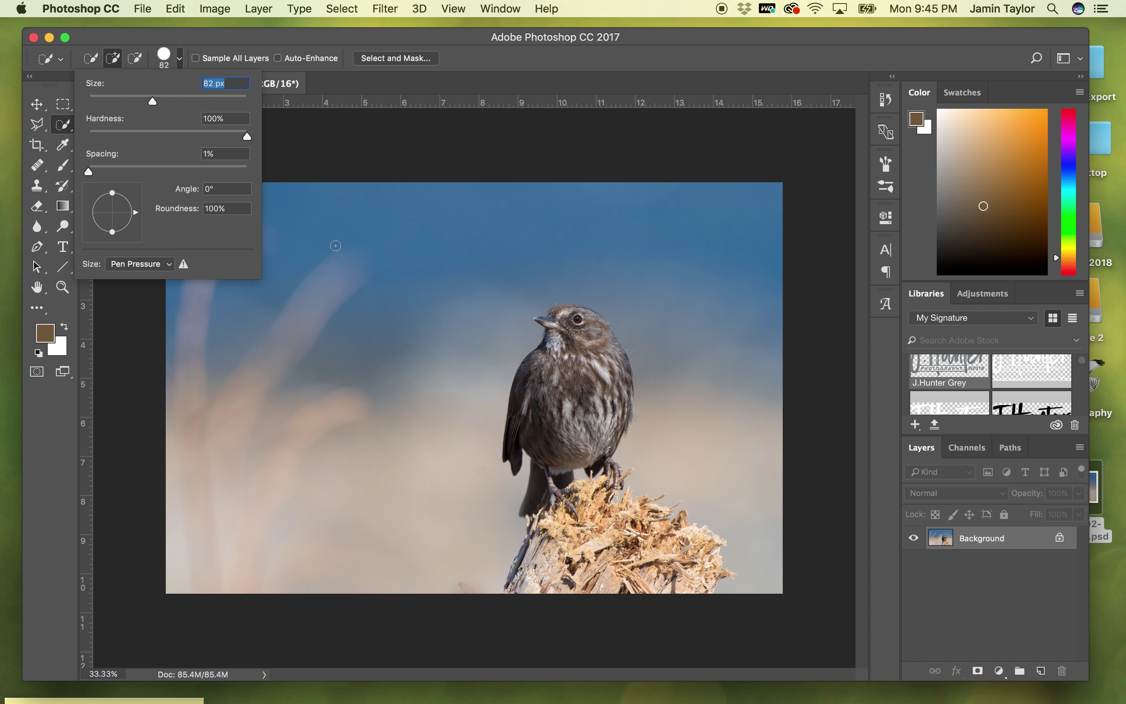
click(171, 100)
- Heal the small blemish at the photo's lower edge beside the stump with the Healing Brush, sampling clean beige background
click(37, 166)
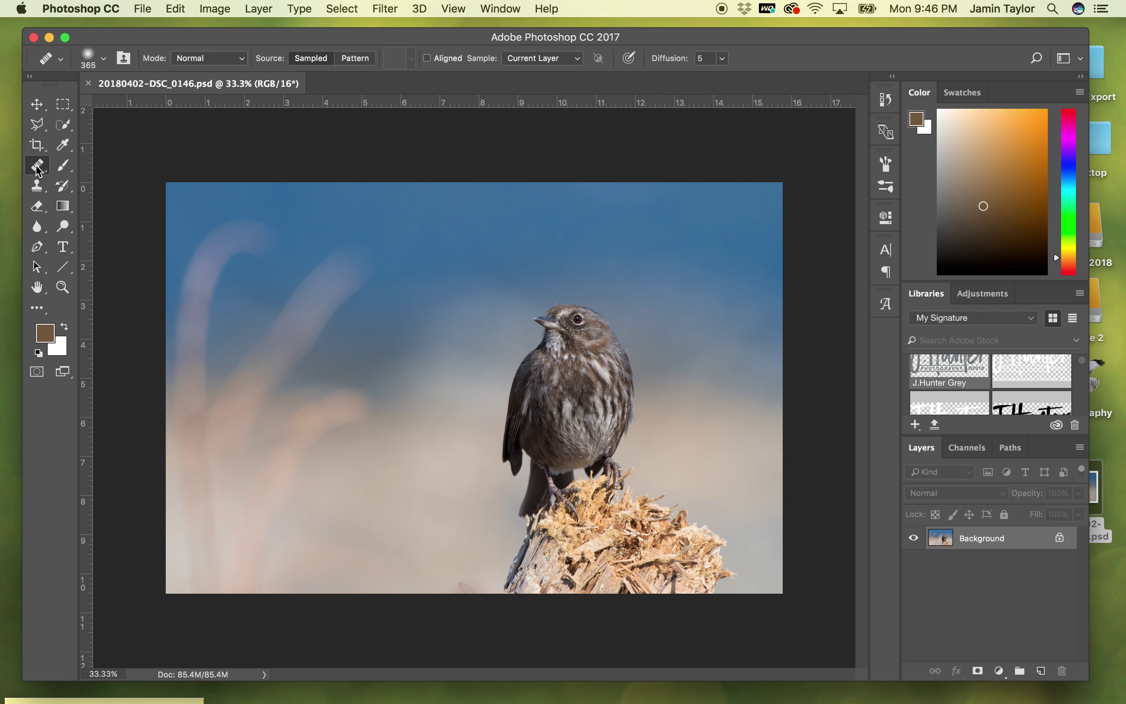
alt+click(410, 557)
click(472, 593)
- Set the Healing Brush size to 800 px and paint out the two tall blurred stalks in the blue background
drag(390, 277, 352, 268)
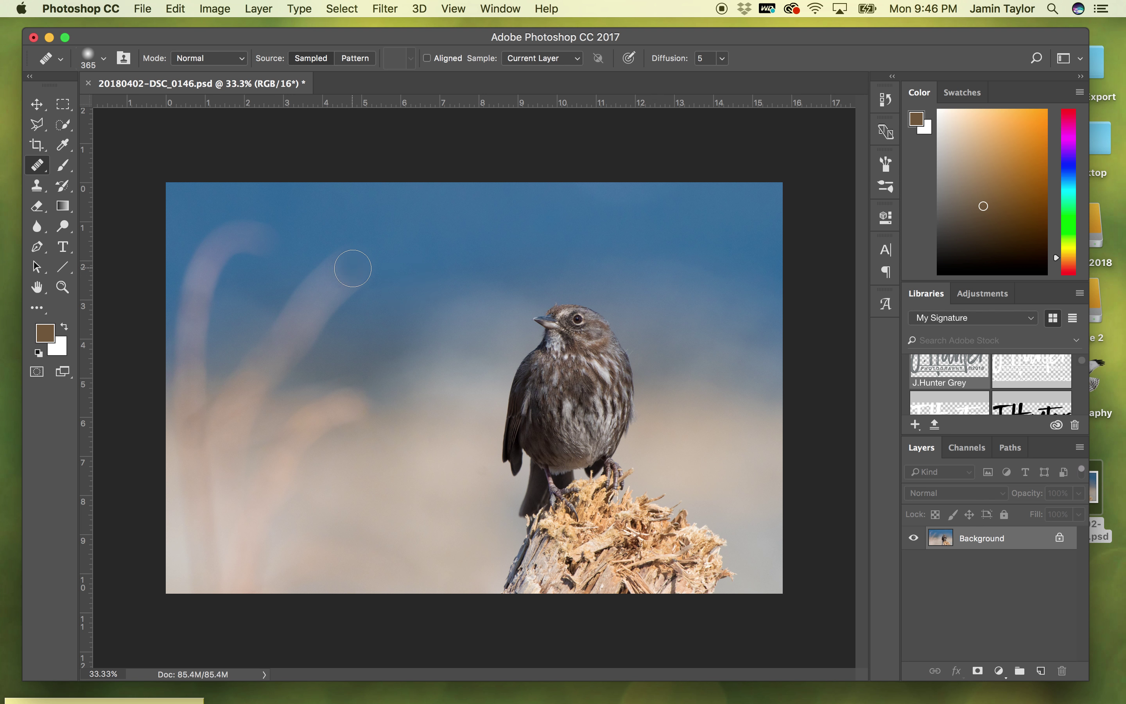
click(103, 58)
drag(182, 102, 194, 102)
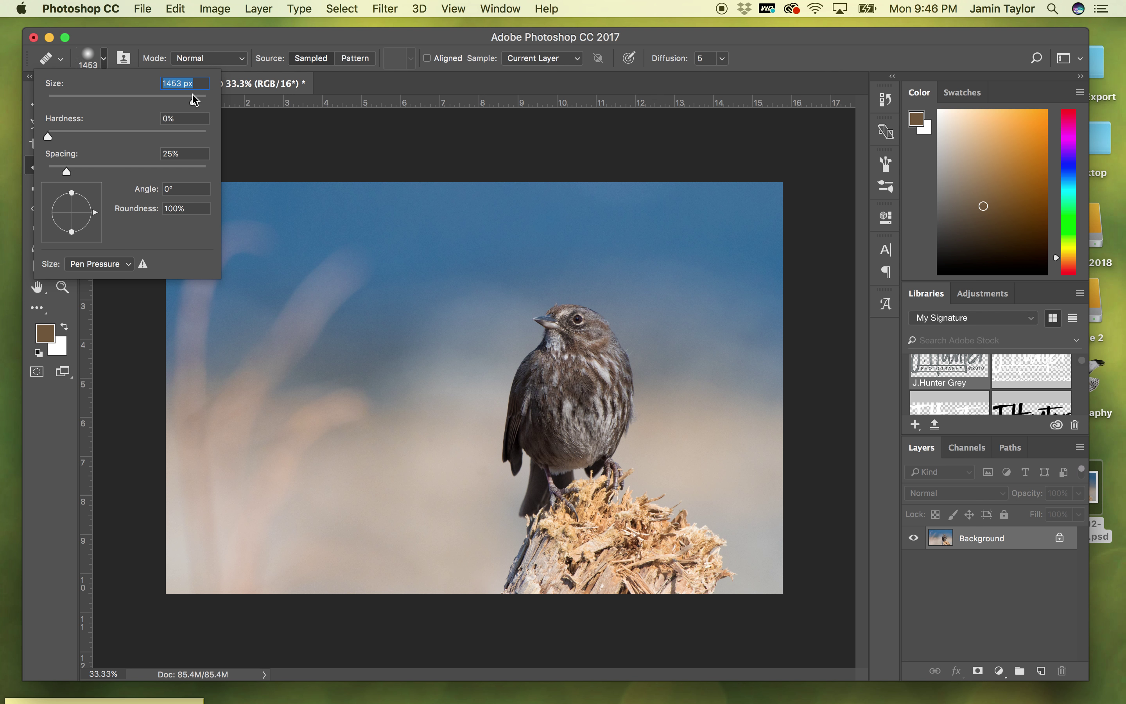
text(800)
key(Return)
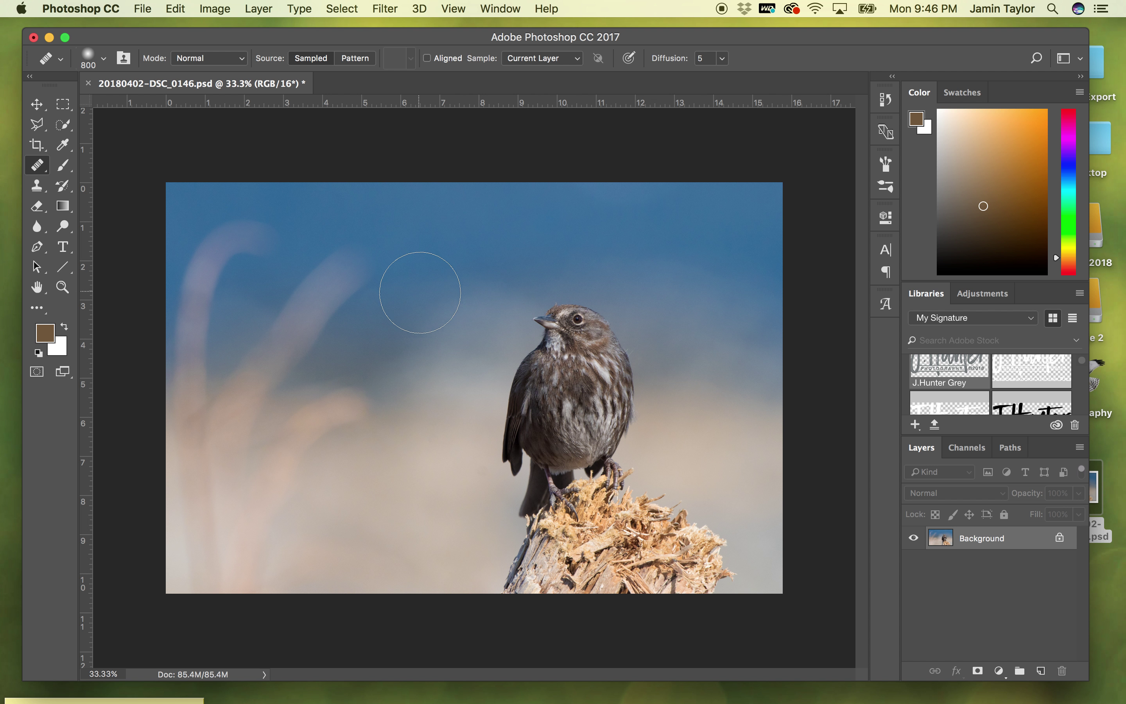
mouse_move(354, 252)
mouse_down()
mouse_move(304, 296)
mouse_move(243, 397)
mouse_up()
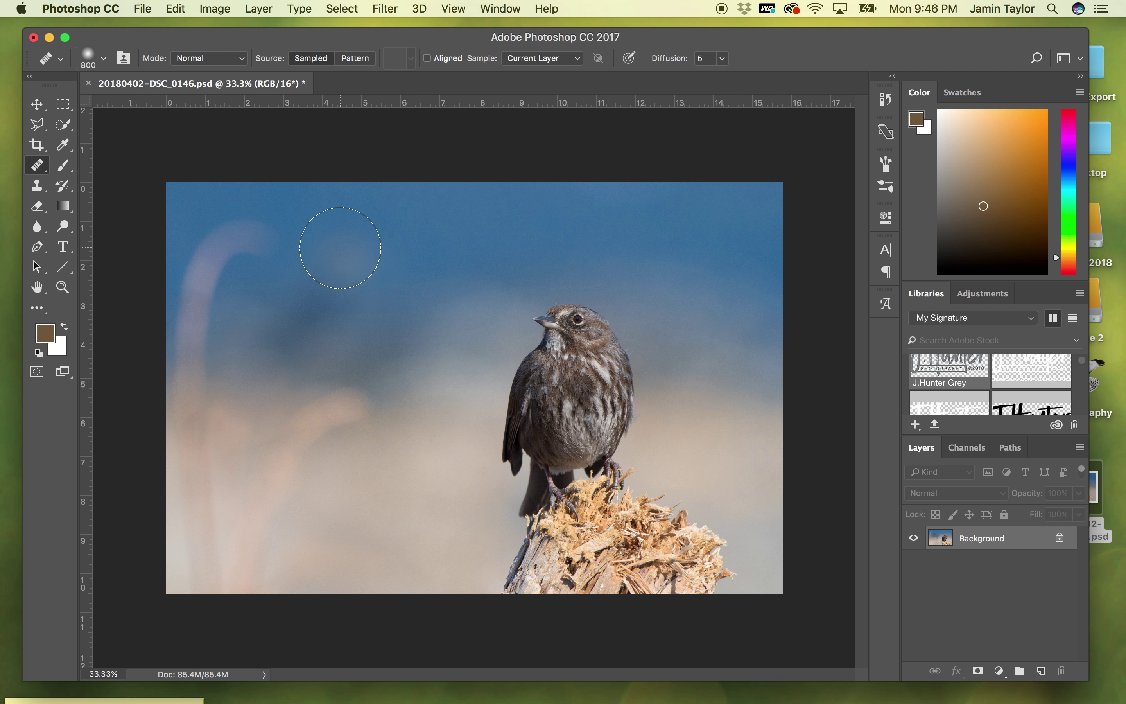
click(347, 269)
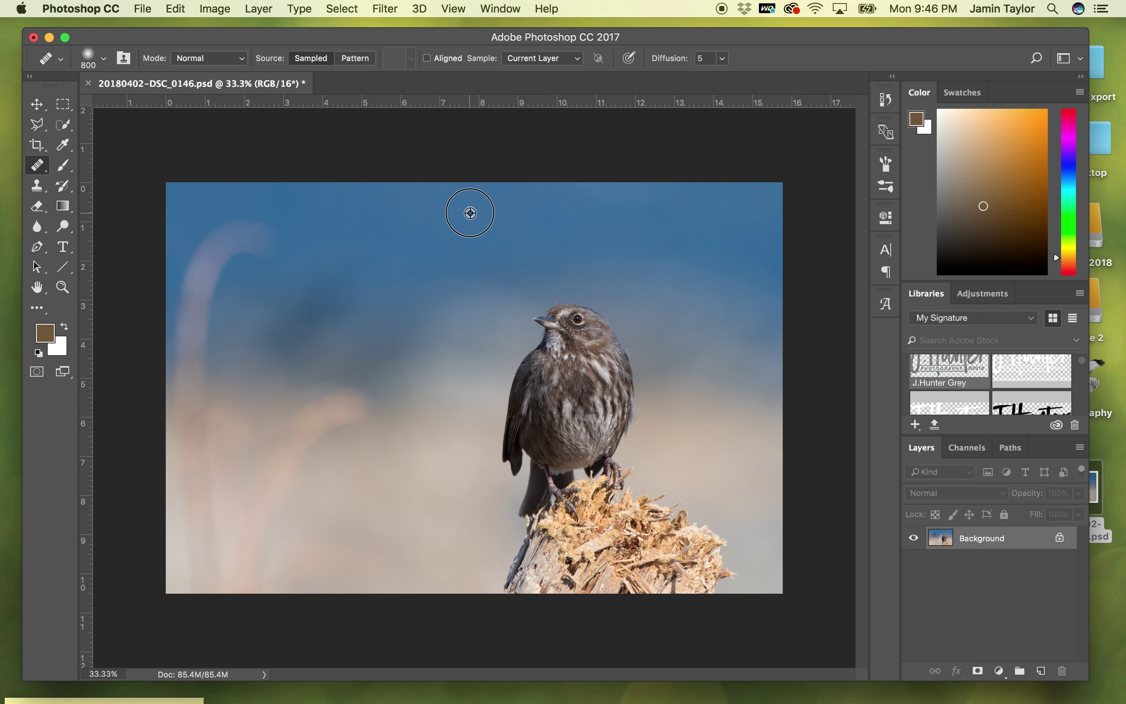
drag(326, 298, 282, 345)
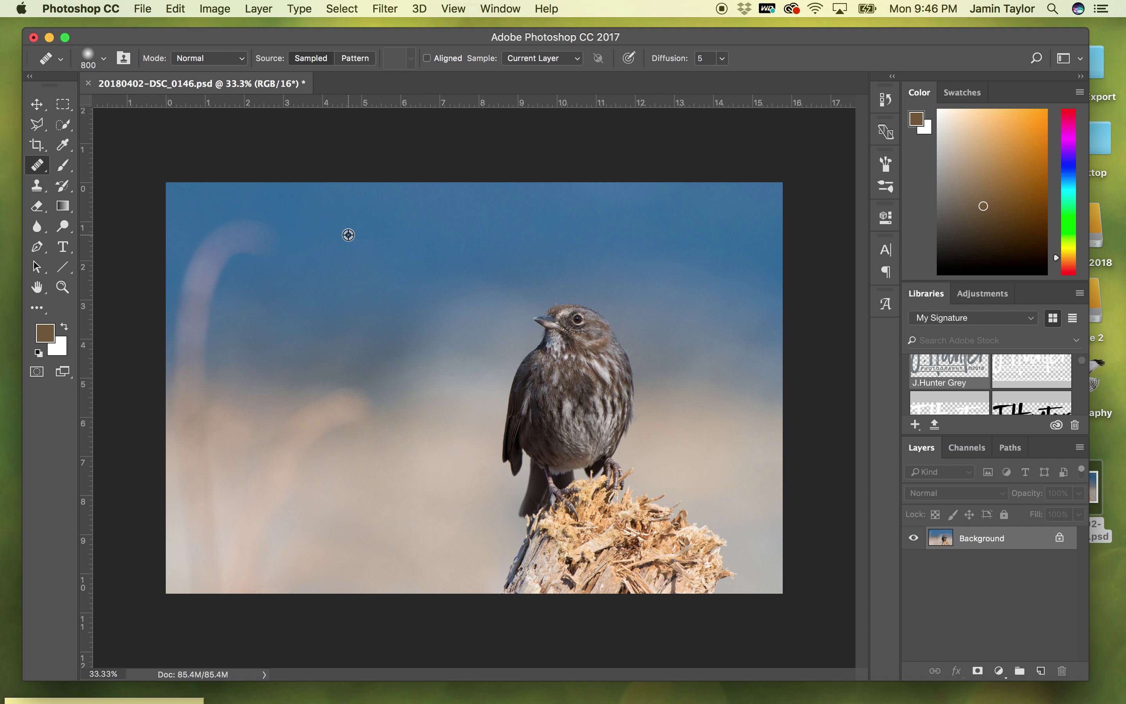
mouse_move(296, 238)
mouse_down()
mouse_move(239, 226)
mouse_move(213, 271)
mouse_move(196, 381)
mouse_up()
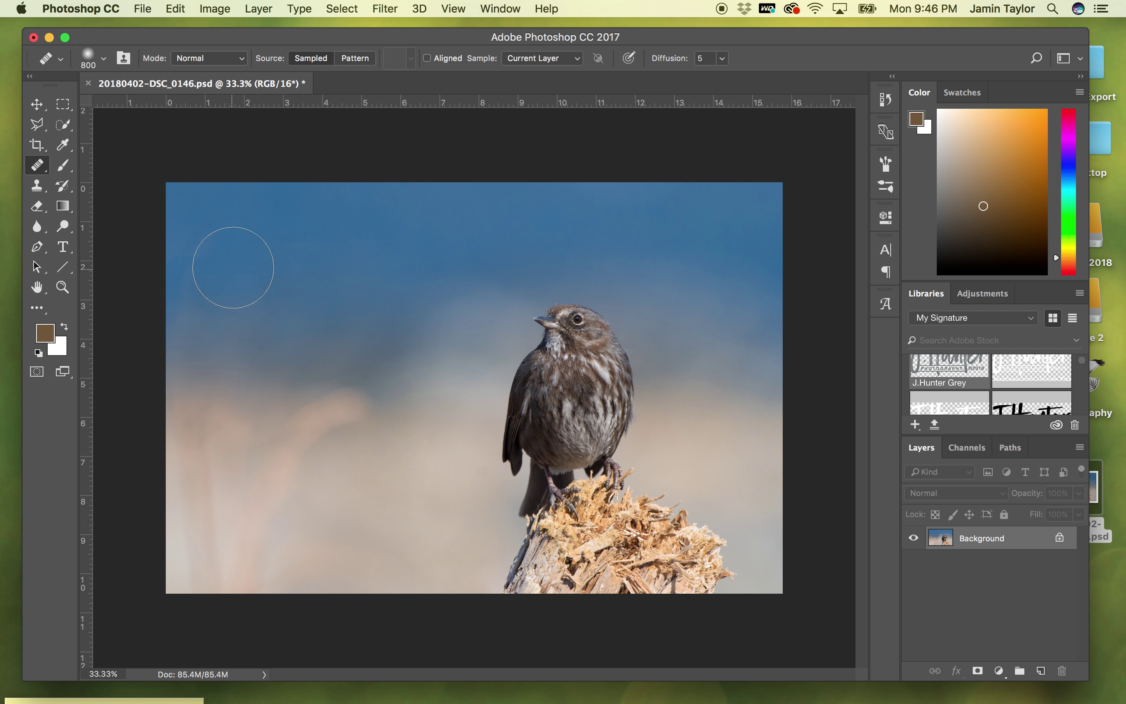
- Heal away the short blurred stalk and smooth the blue-to-beige transition on the photo's left side, sampling nearby clean background
alt+click(446, 372)
drag(355, 394, 306, 425)
alt+click(304, 262)
drag(277, 357, 399, 352)
drag(242, 366, 201, 365)
drag(296, 423, 310, 409)
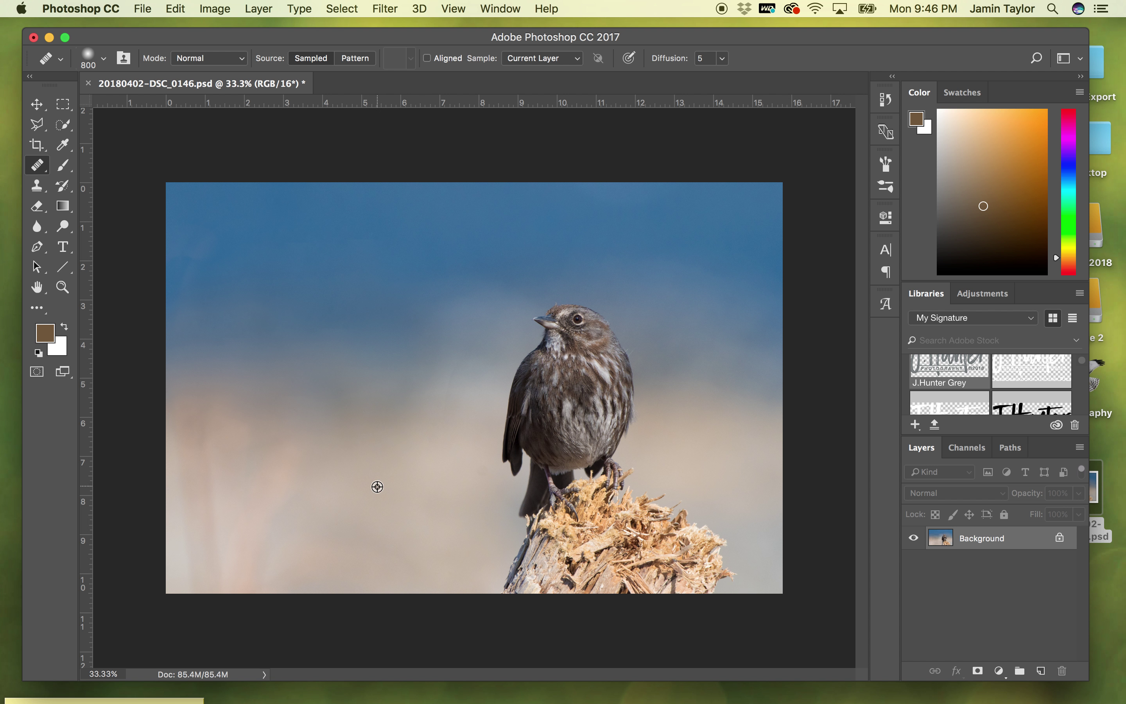
- Heal the faint reddish stems in the lower-left beige background and even out the transition area, sampling clean beige
alt+click(367, 462)
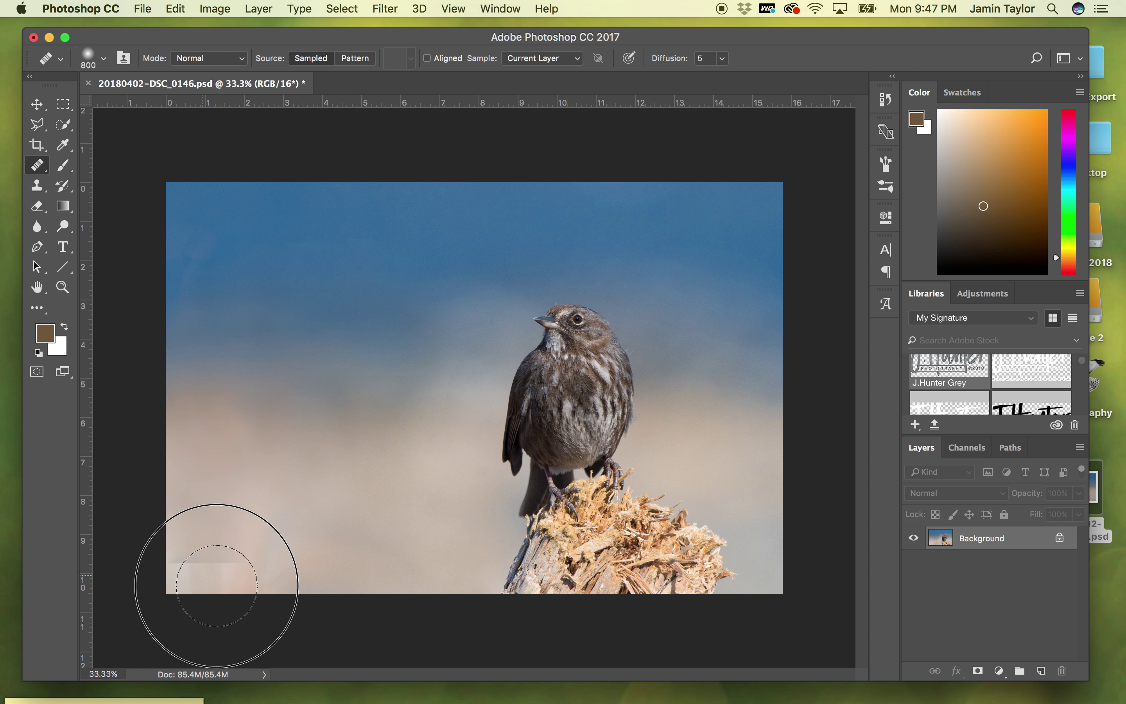
mouse_move(211, 541)
mouse_down()
mouse_move(214, 567)
mouse_move(238, 566)
mouse_up()
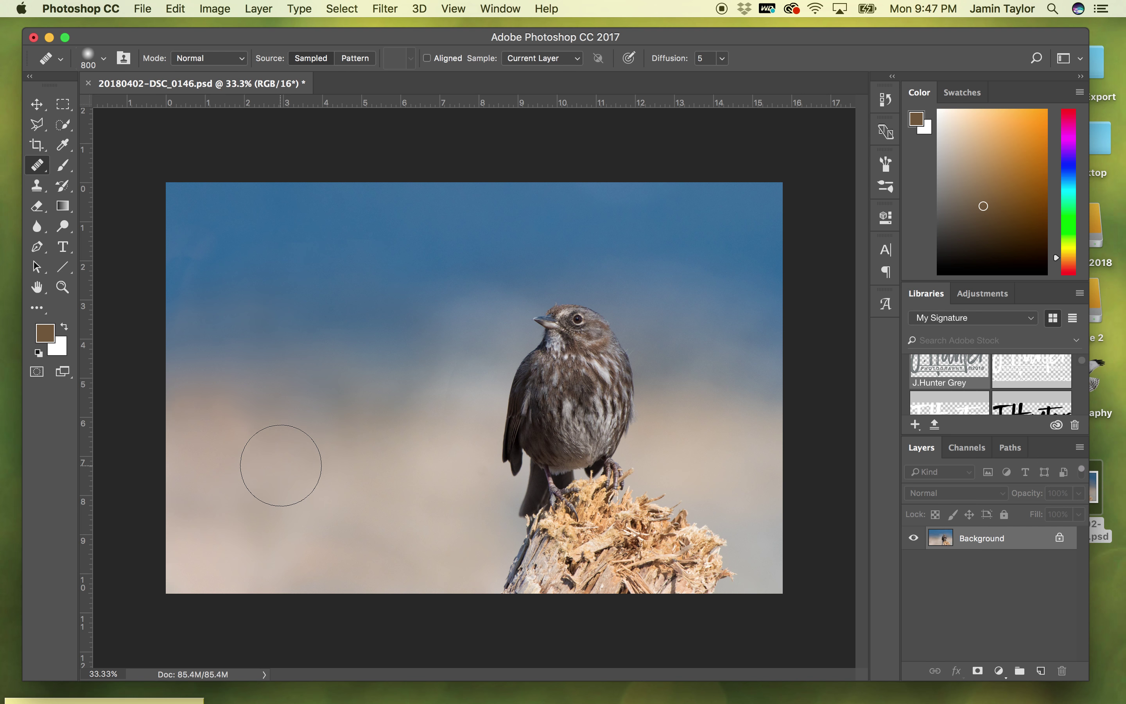
drag(274, 427, 264, 420)
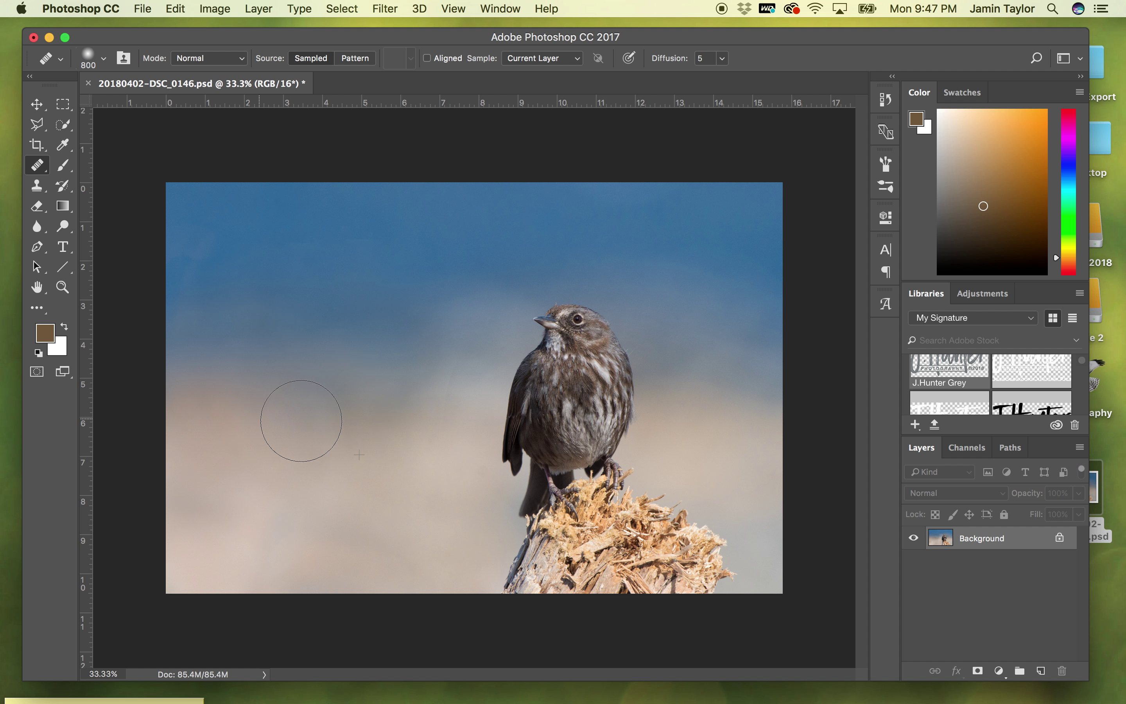
drag(367, 427, 301, 427)
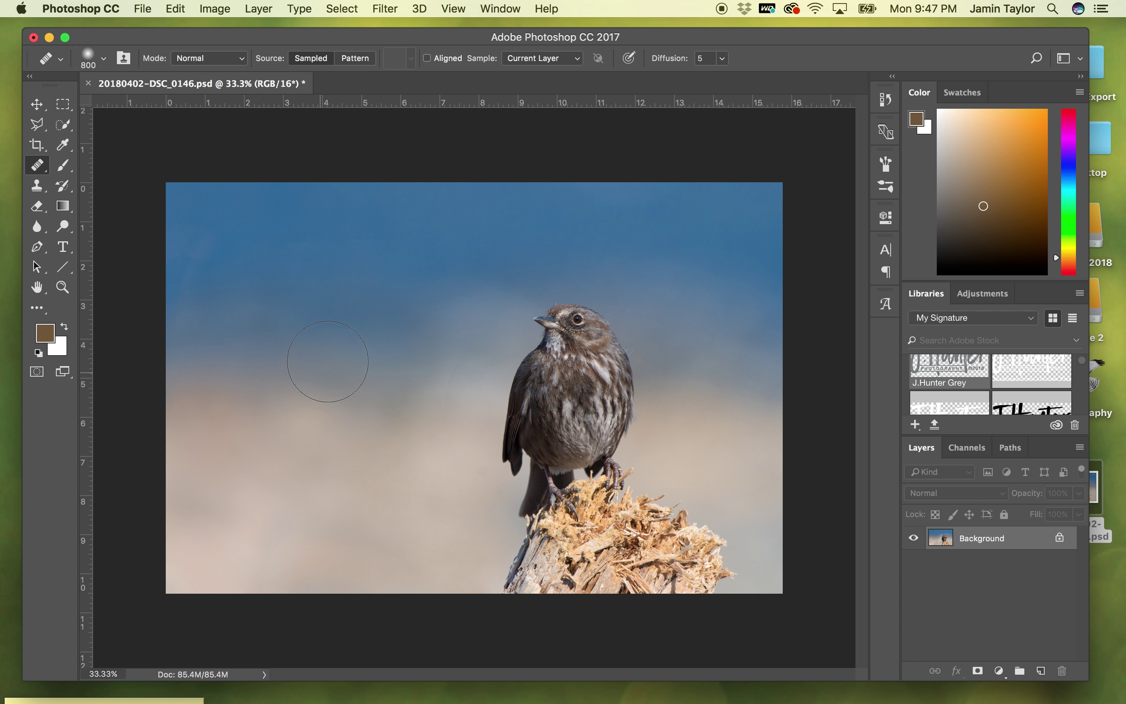
mouse_move(376, 377)
mouse_down()
mouse_move(387, 401)
mouse_move(417, 376)
mouse_up()
- Touch up the remaining uneven patches in the blue background and along the photo's left edge with the Healing Brush
click(239, 375)
click(177, 292)
click(643, 282)
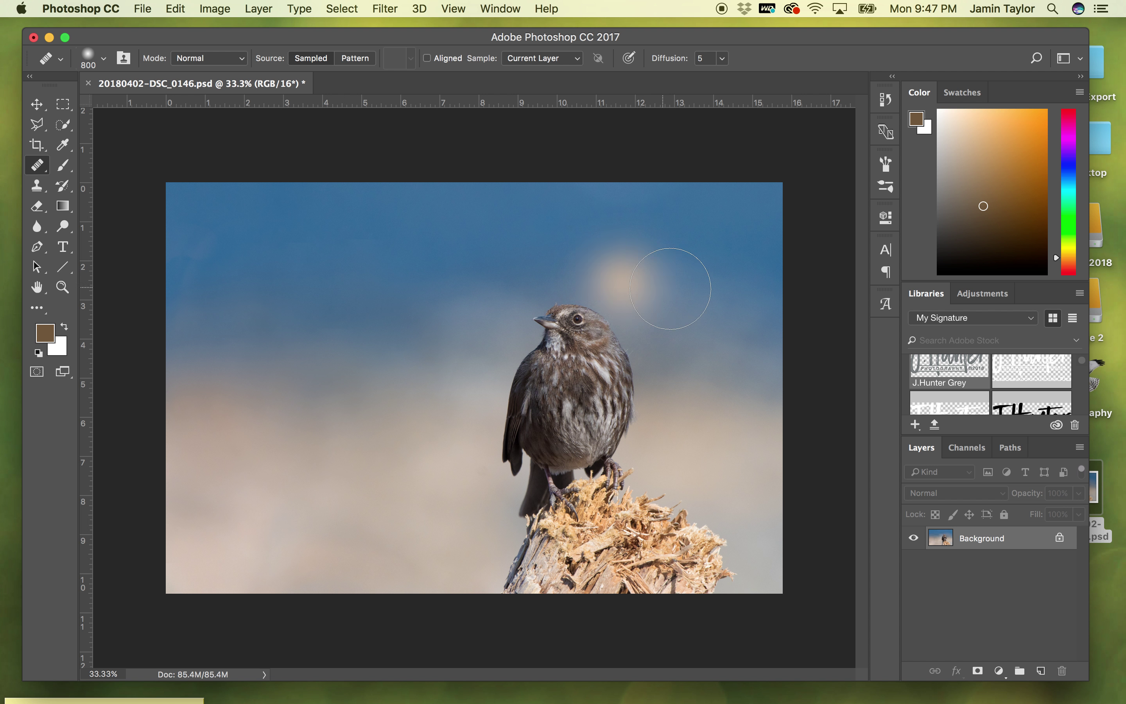
click(515, 246)
click(387, 226)
click(216, 225)
click(260, 223)
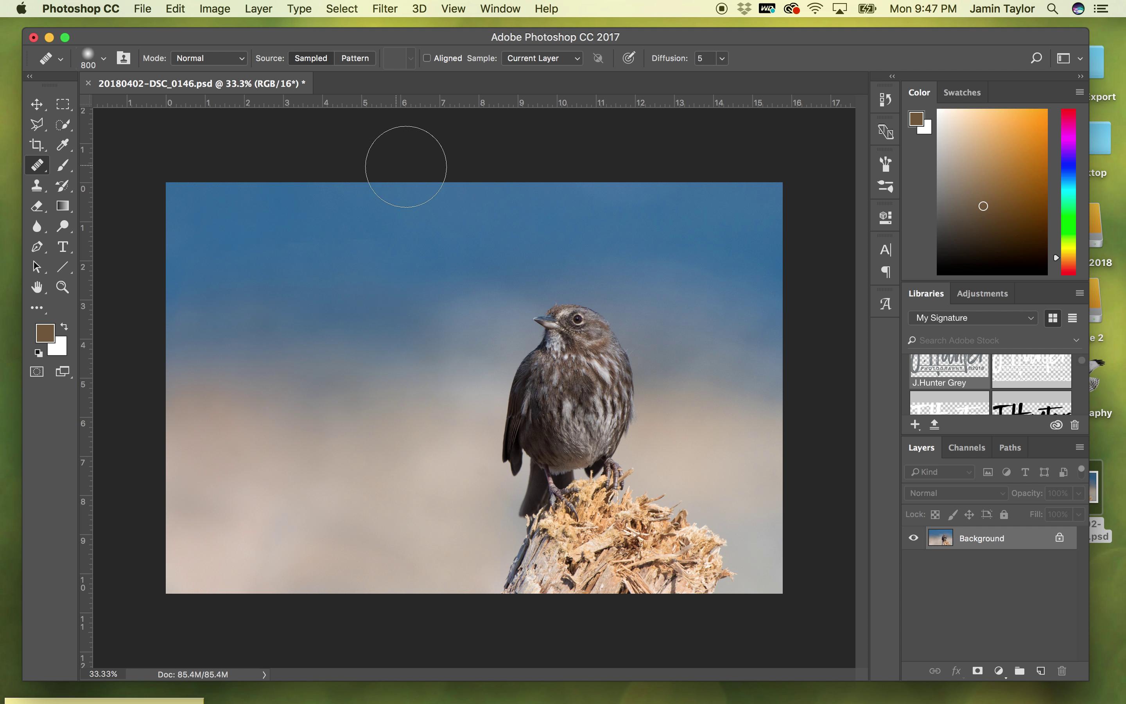
- Reduce the Healing Brush to 600 px and heal the uneven patches in the blue background's upper-right area
click(754, 326)
key(bracketleft)
key(bracketleft)
click(705, 196)
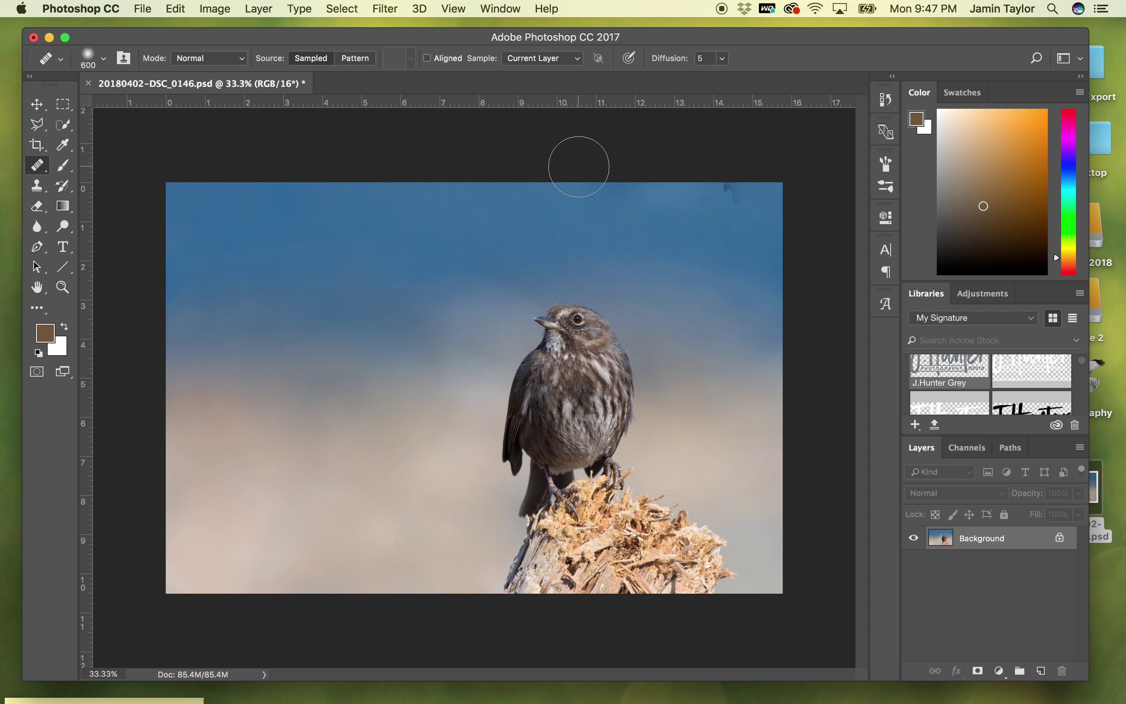
click(550, 188)
- Smooth the mottled blue band left of the bird with the Healing Brush, sampling clean blue areas nearby
alt+click(262, 273)
drag(253, 330, 374, 321)
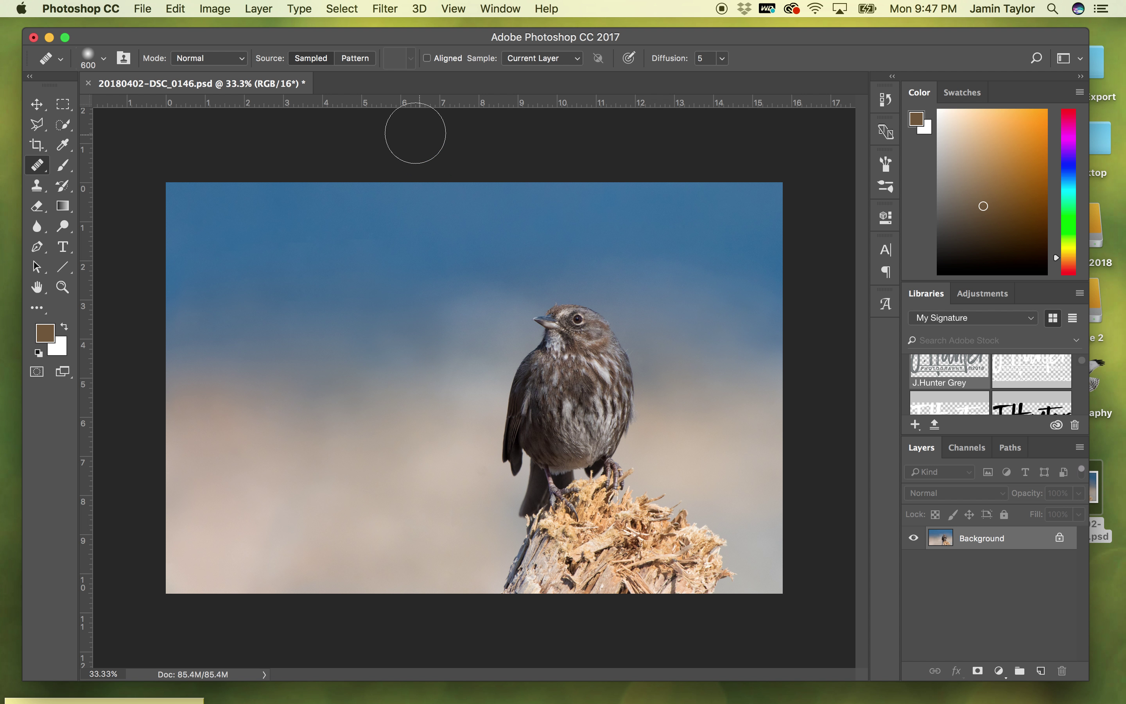
drag(403, 343, 436, 346)
alt+click(352, 254)
mouse_move(280, 282)
mouse_down()
mouse_move(314, 308)
mouse_move(287, 291)
mouse_move(334, 266)
mouse_up()
alt+click(382, 255)
drag(254, 294, 283, 293)
- Preview the bird's head in the Topaz DeNoise 6 filter and apply its loaded noise reduction settings to the photo
click(386, 8)
click(389, 6)
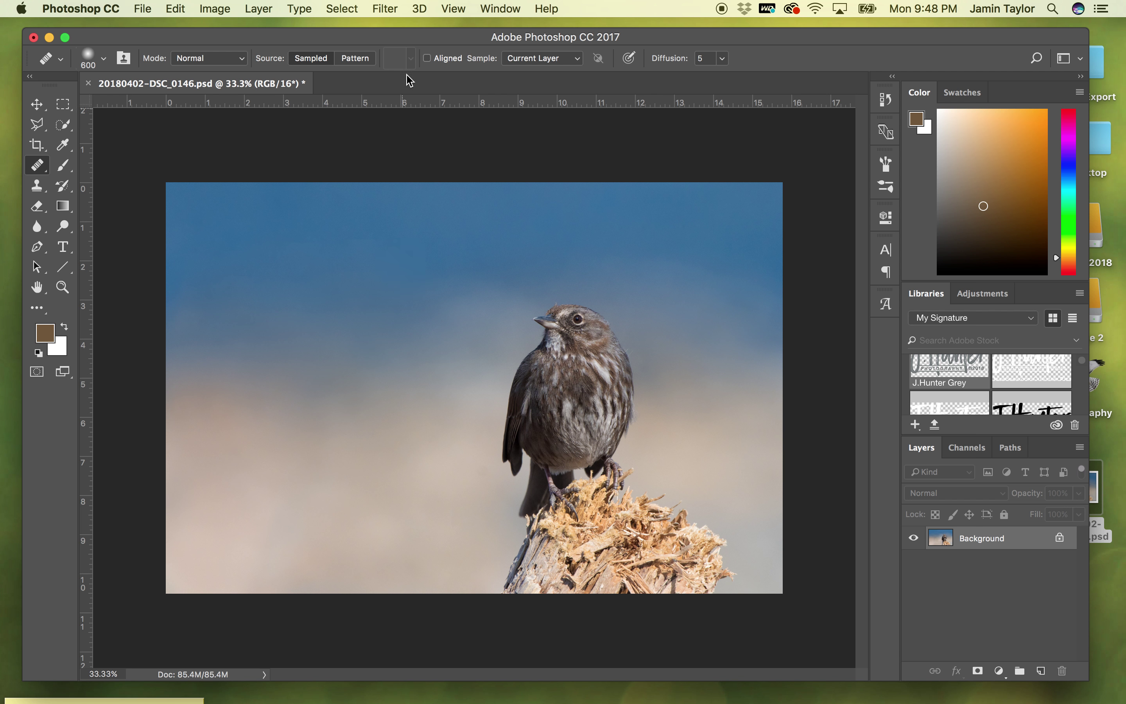
click(385, 7)
mouse_move(414, 358)
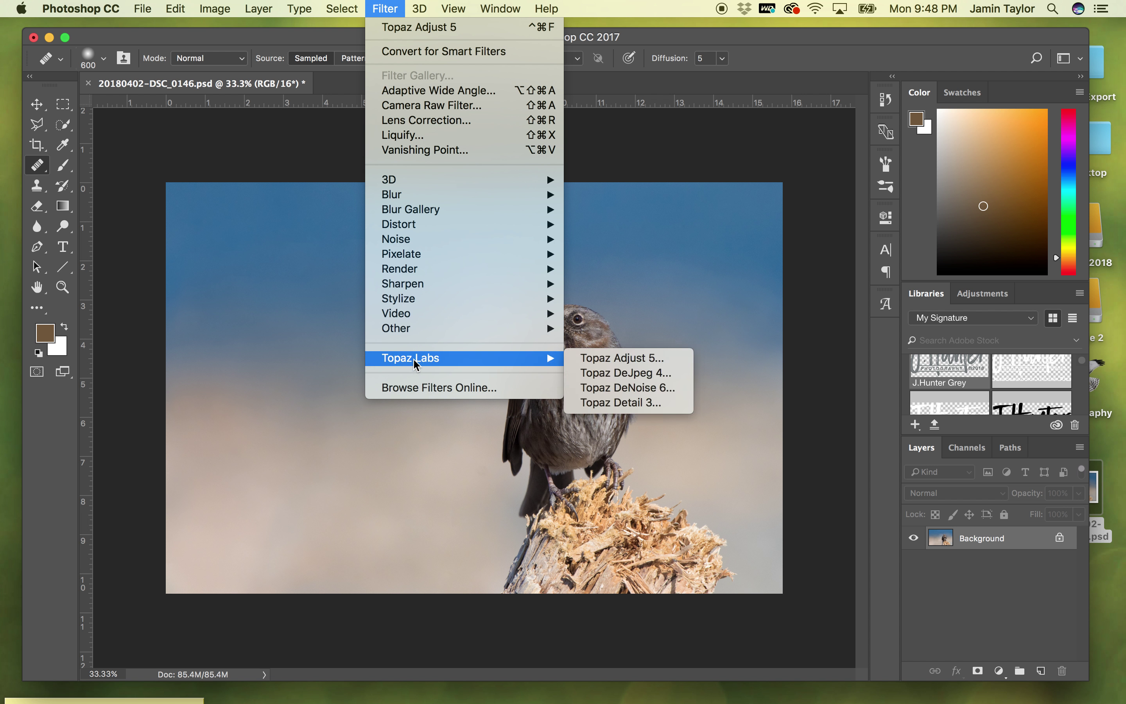
click(631, 387)
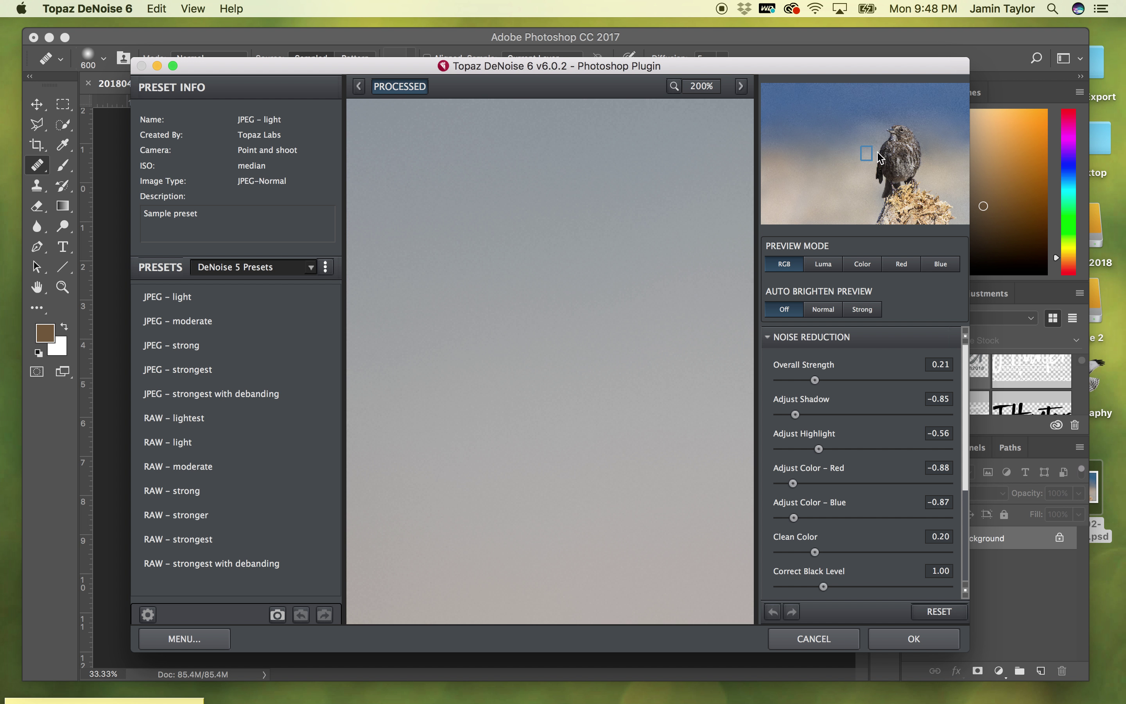
click(900, 128)
drag(593, 175, 568, 181)
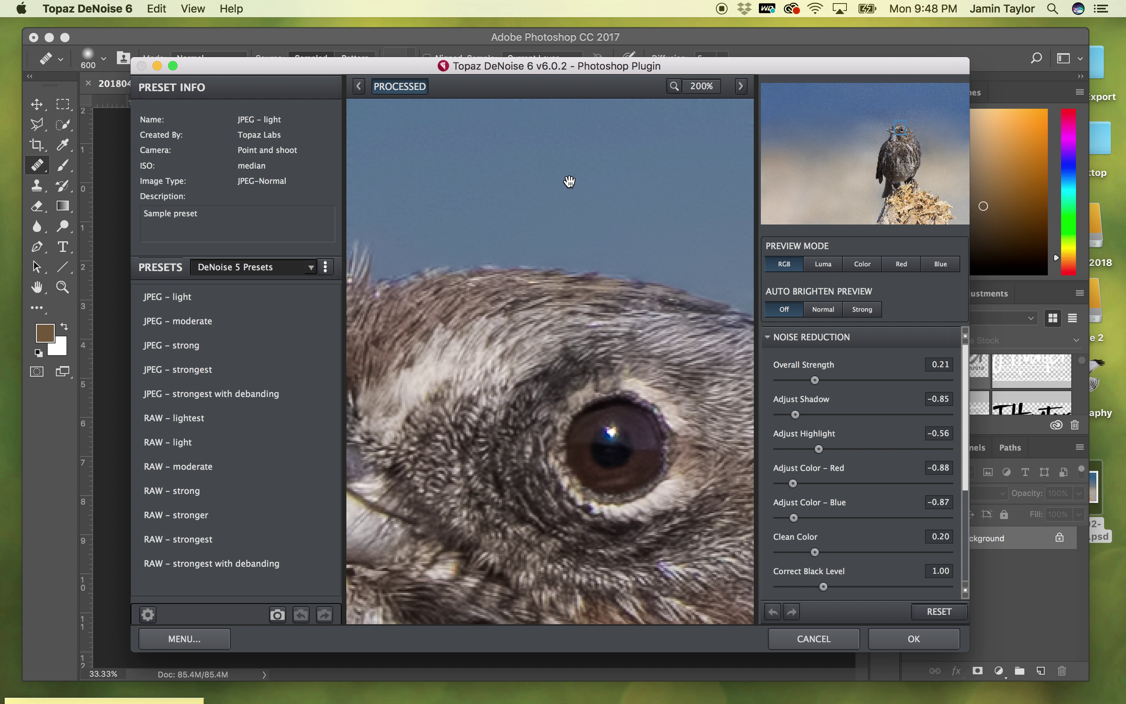
drag(683, 404, 673, 391)
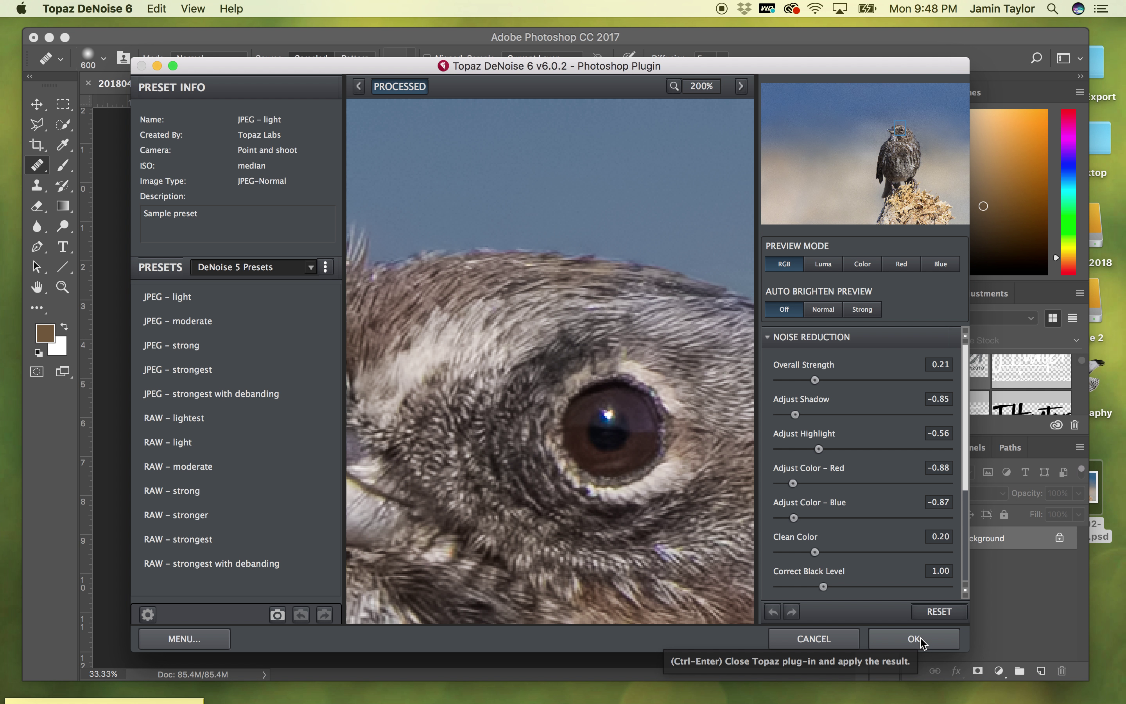
click(924, 643)
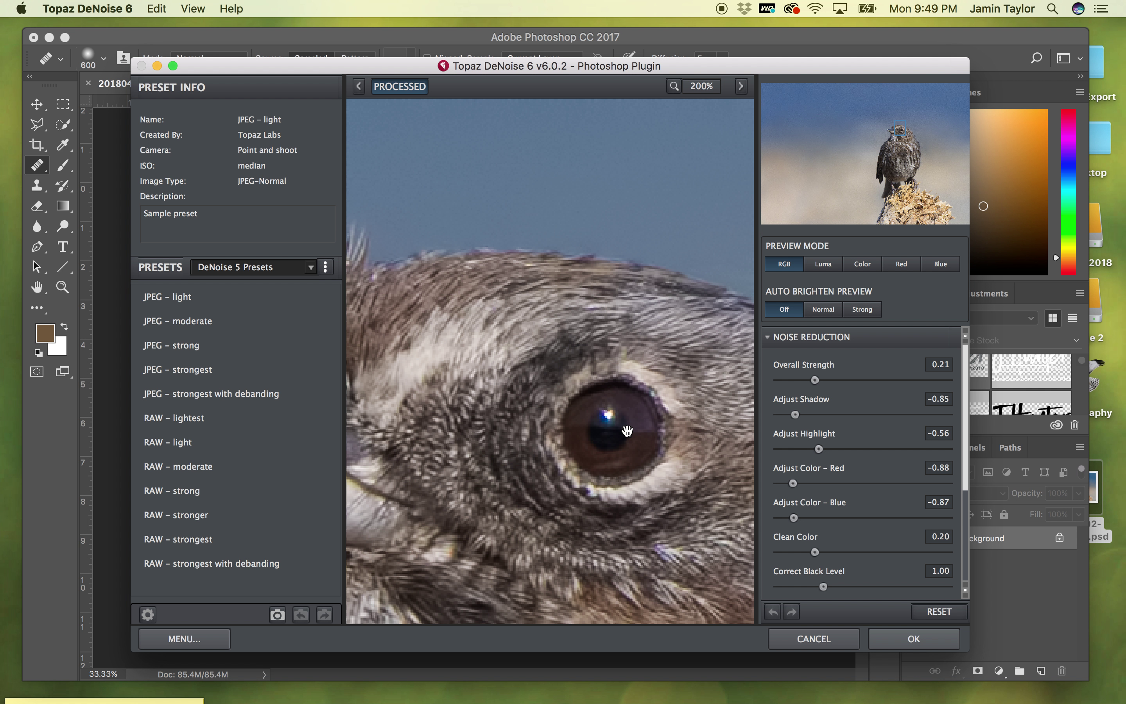
key(Return)
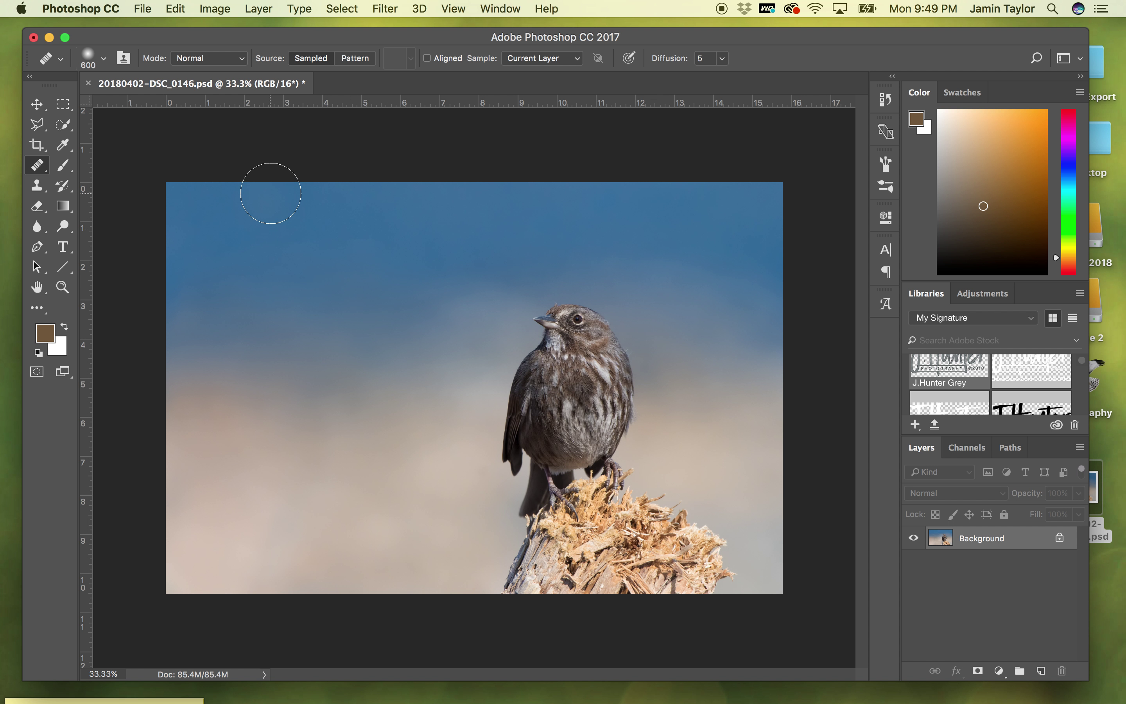
- Select the bird and the wood stump with the Quick Selection tool
click(64, 124)
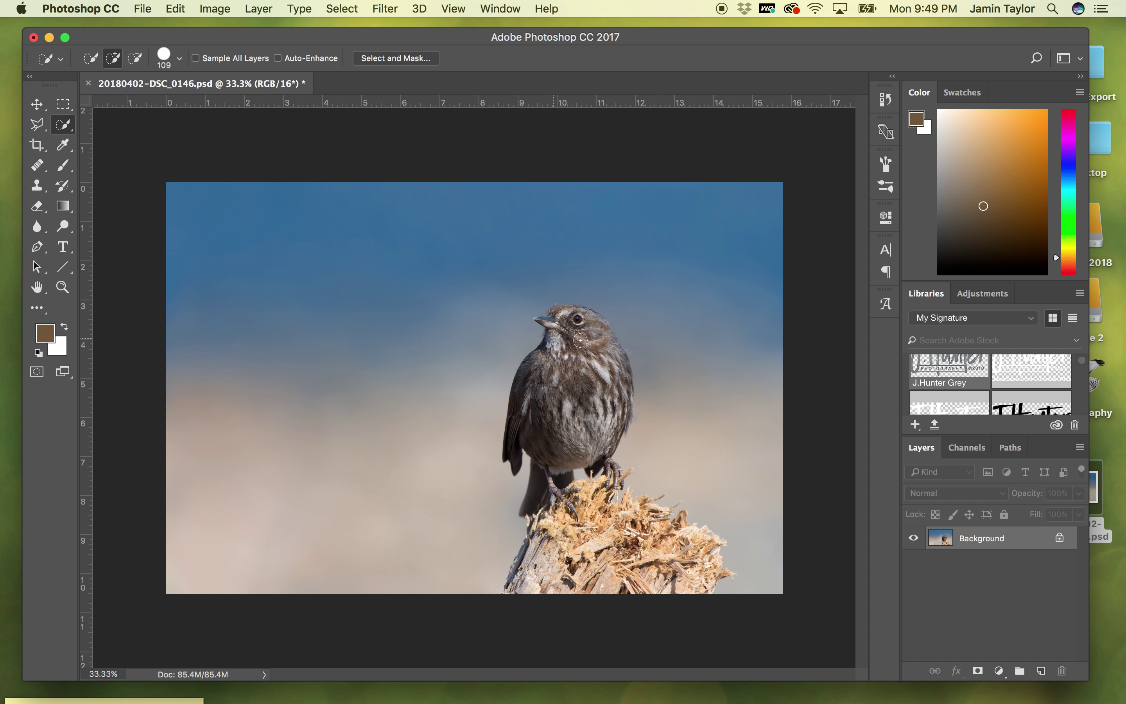
mouse_move(568, 319)
mouse_down()
mouse_move(534, 420)
mouse_move(585, 409)
mouse_move(590, 395)
mouse_move(614, 409)
mouse_move(617, 394)
mouse_move(596, 328)
mouse_move(560, 313)
mouse_move(592, 318)
mouse_move(617, 353)
mouse_move(626, 413)
mouse_move(622, 405)
mouse_move(590, 425)
mouse_move(567, 523)
mouse_move(531, 594)
mouse_move(547, 577)
mouse_move(608, 562)
mouse_move(670, 570)
mouse_move(709, 555)
mouse_move(644, 511)
mouse_move(605, 514)
mouse_move(522, 591)
mouse_move(521, 565)
mouse_up()
mouse_move(602, 513)
mouse_down()
mouse_move(643, 507)
mouse_move(695, 552)
mouse_up()
- Set the Quick Selection brush size to 31 px and refine the selection edges around the bird and stump
click(180, 59)
drag(163, 97, 113, 97)
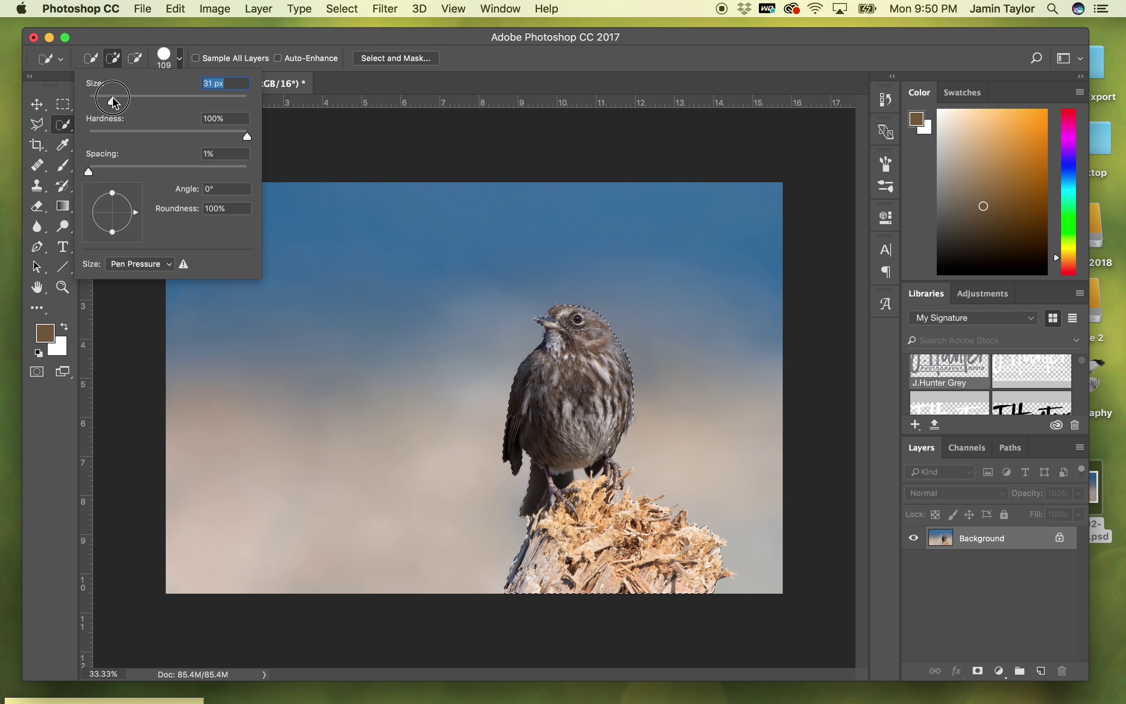
key(Return)
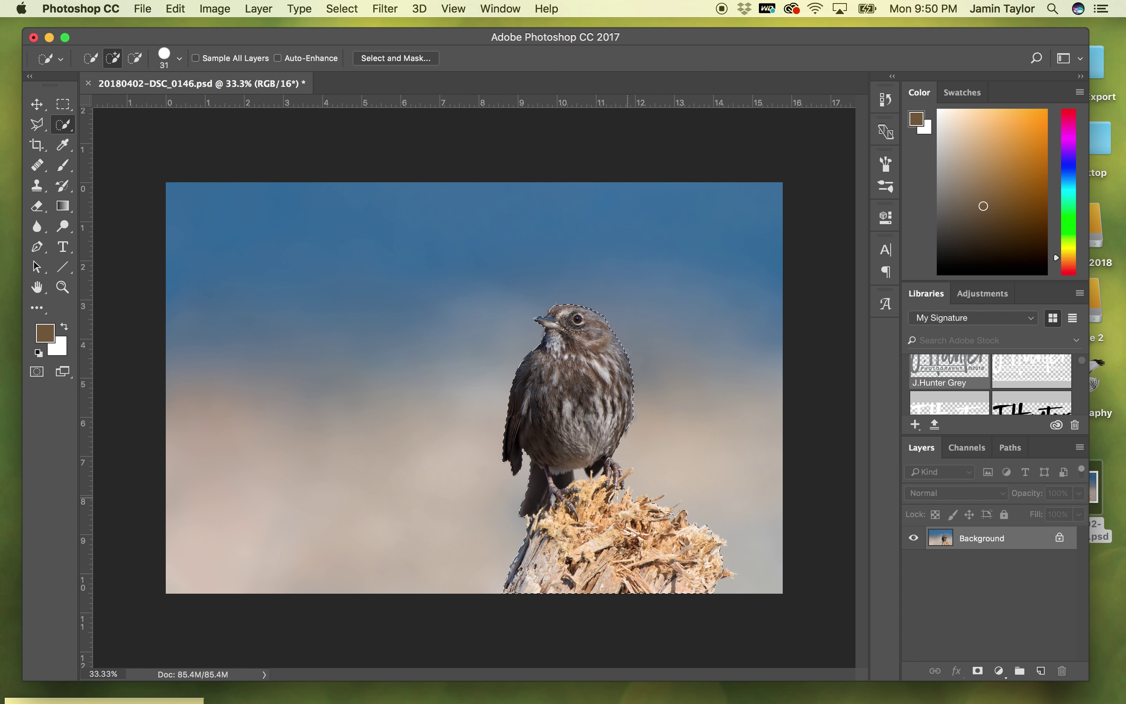
key(alt)
key(alt)
key(alt)
key(alt)
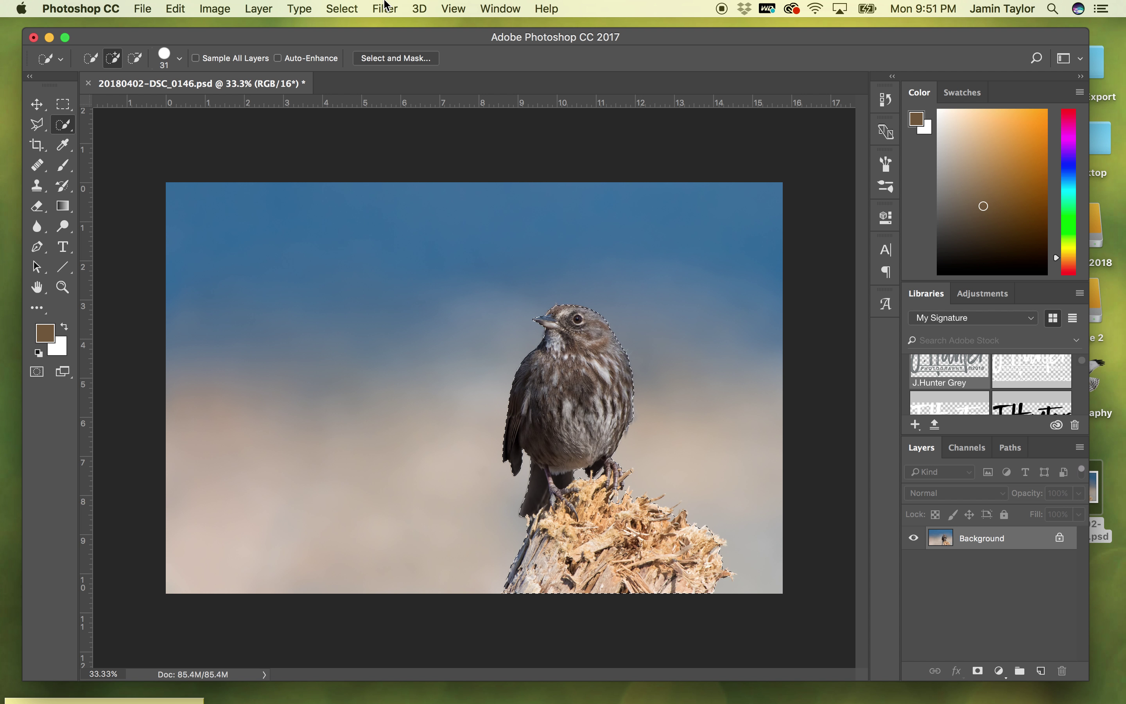
- Contract the selection around the bird and stump by 5 pixels
click(355, 7)
mouse_move(360, 220)
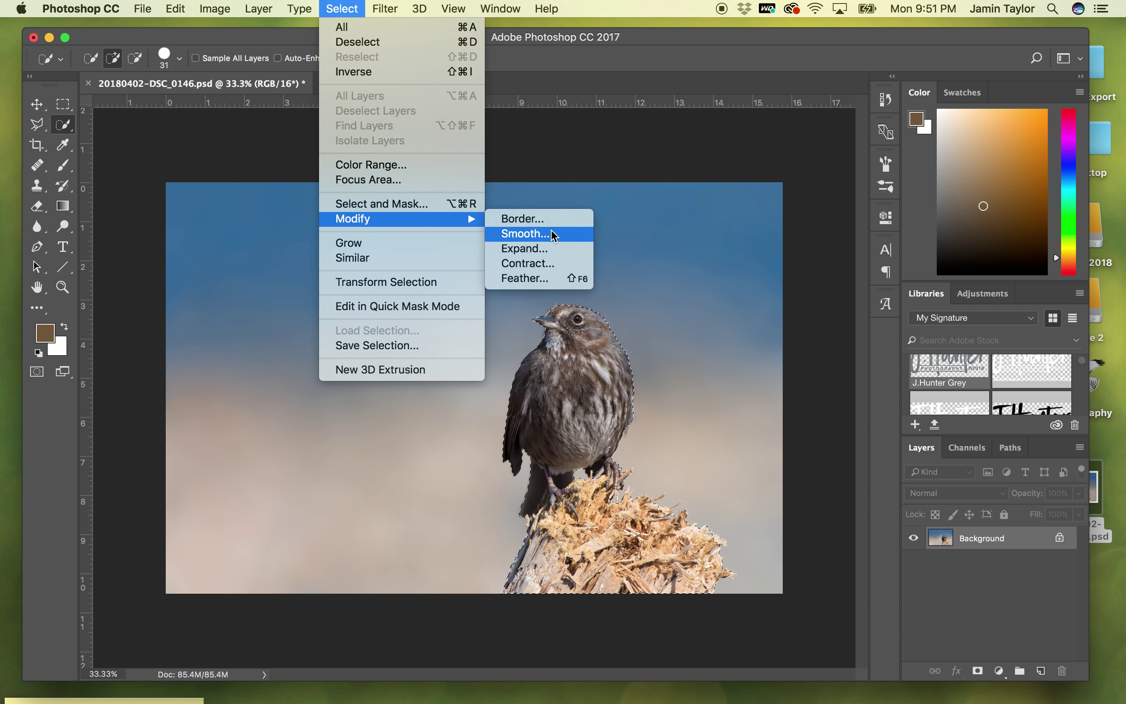
click(526, 263)
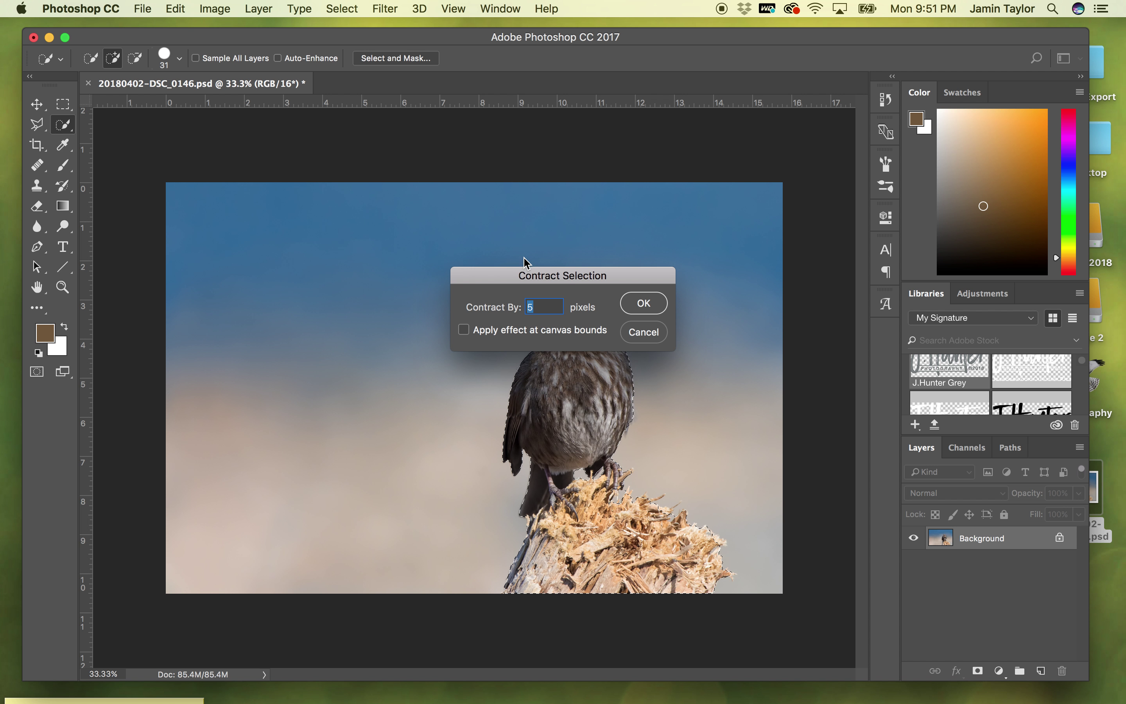
drag(542, 285, 538, 229)
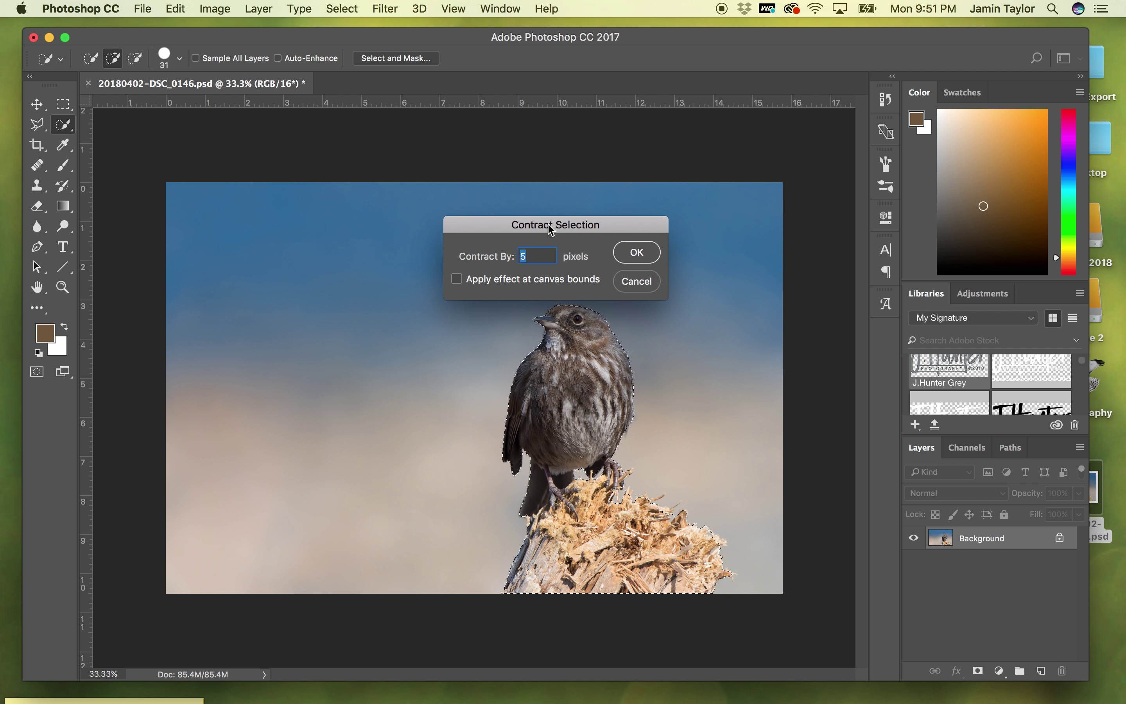
drag(538, 229, 542, 210)
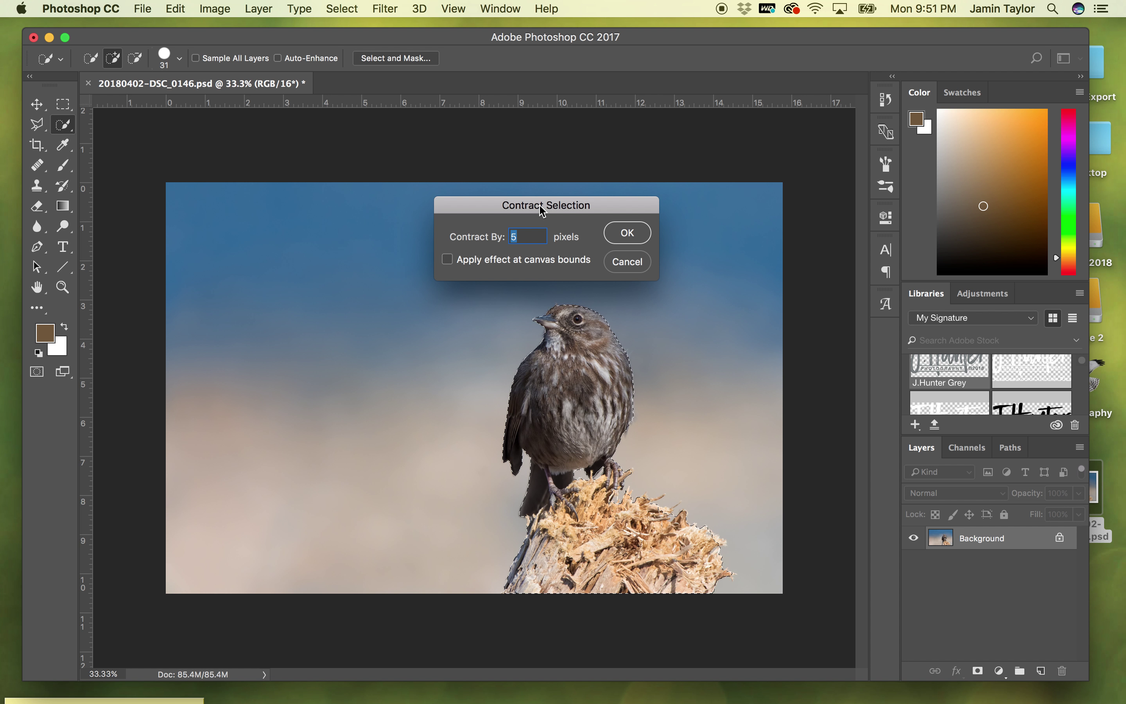
drag(542, 210, 553, 211)
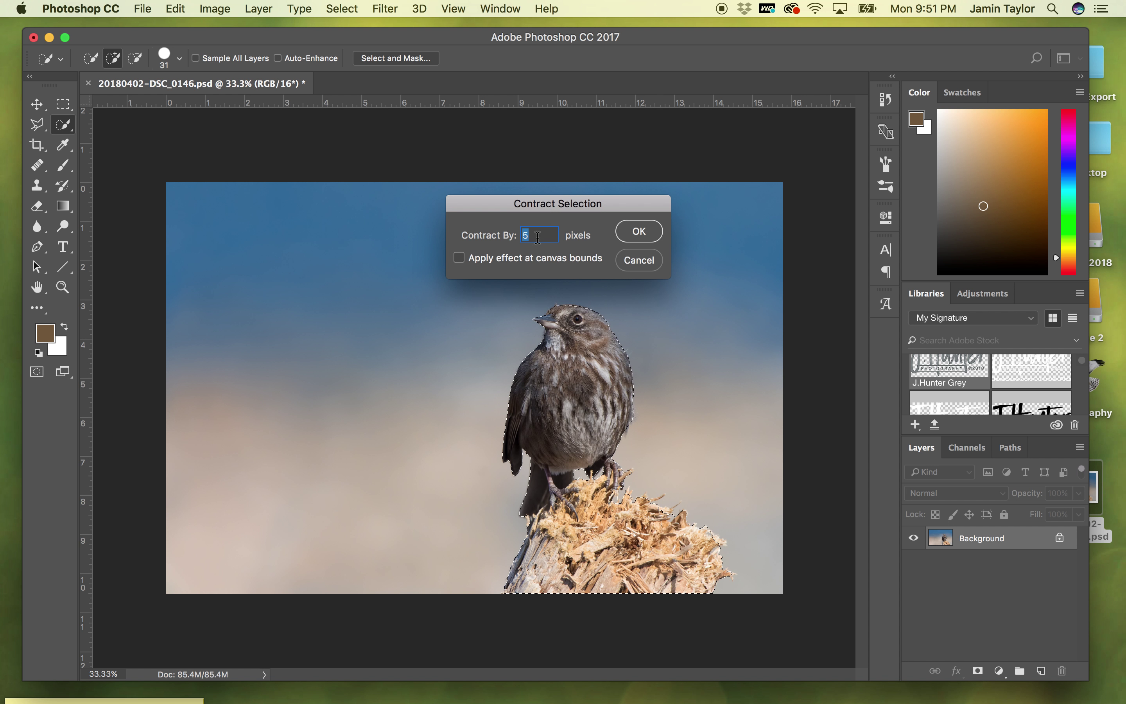
click(639, 231)
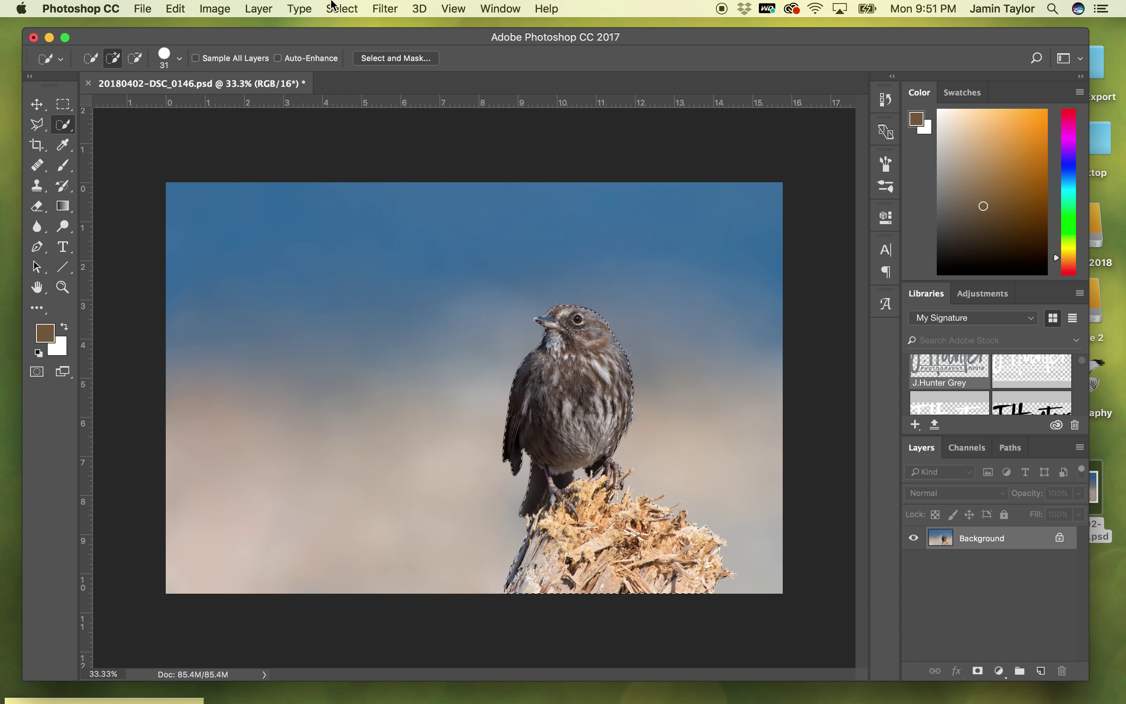
- Feather the contracted selection around the bird and stump with the preset radius
click(342, 8)
mouse_move(384, 220)
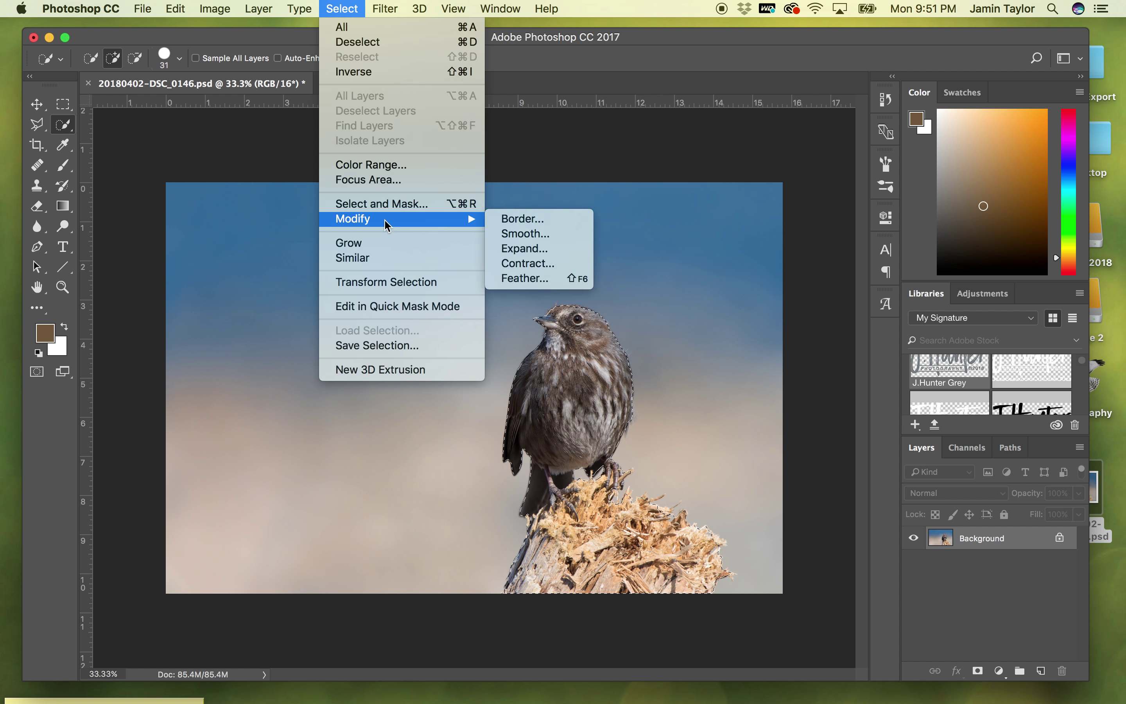
click(521, 278)
click(646, 307)
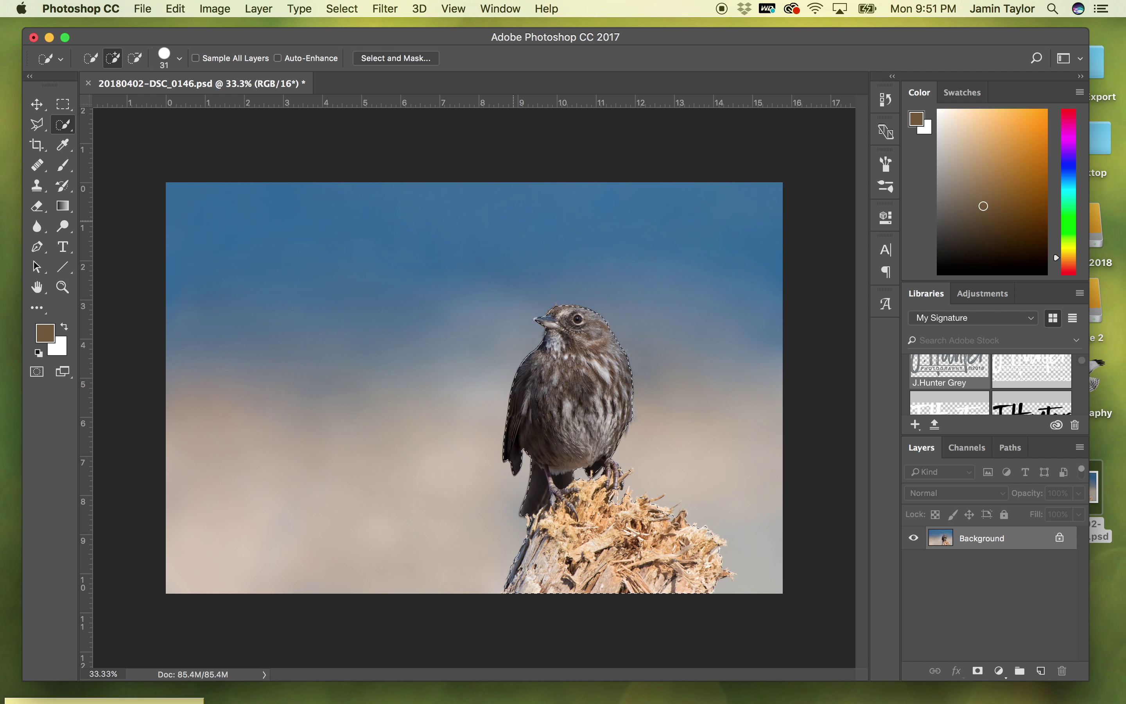
- Apply the Topaz Adjust 5 filter to the selected bird and stump with the Photo Pop preset
click(384, 8)
mouse_move(432, 361)
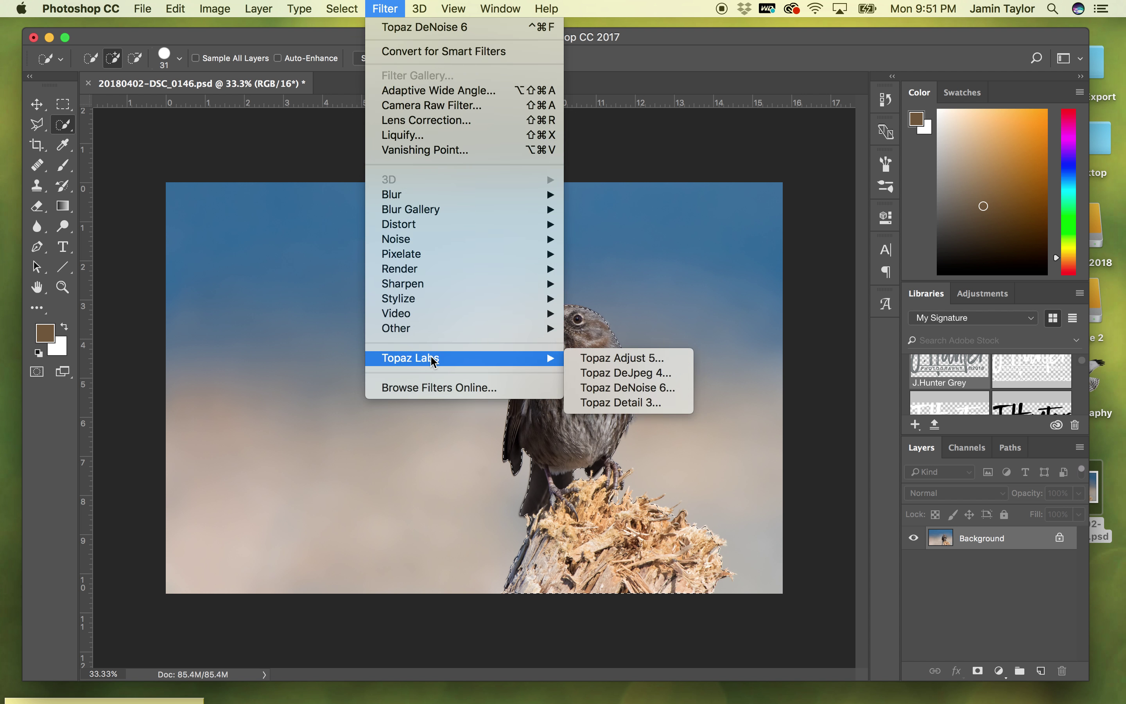
click(623, 358)
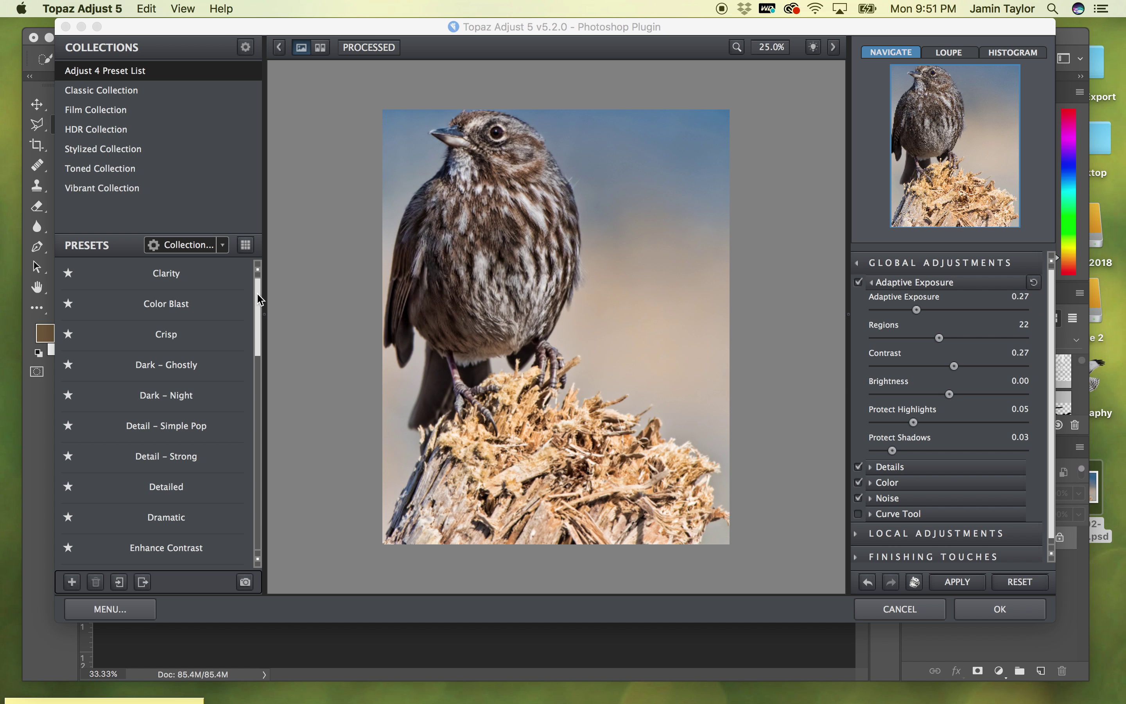
drag(260, 297, 243, 404)
mouse_move(158, 378)
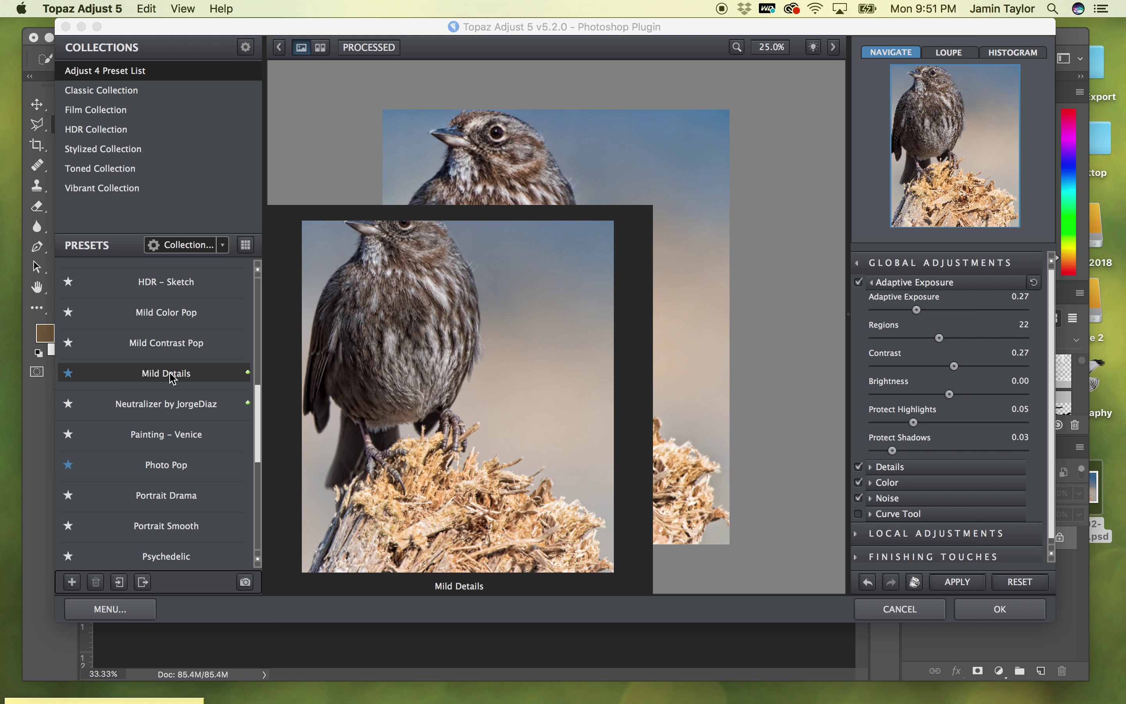
click(173, 376)
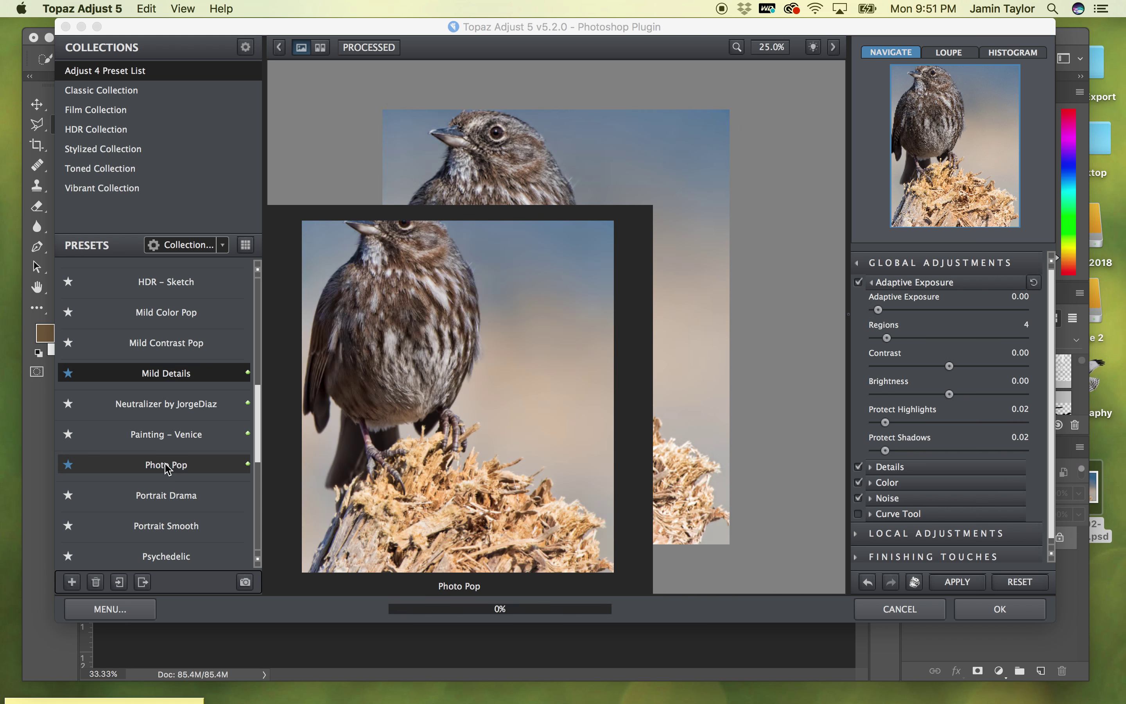
click(167, 465)
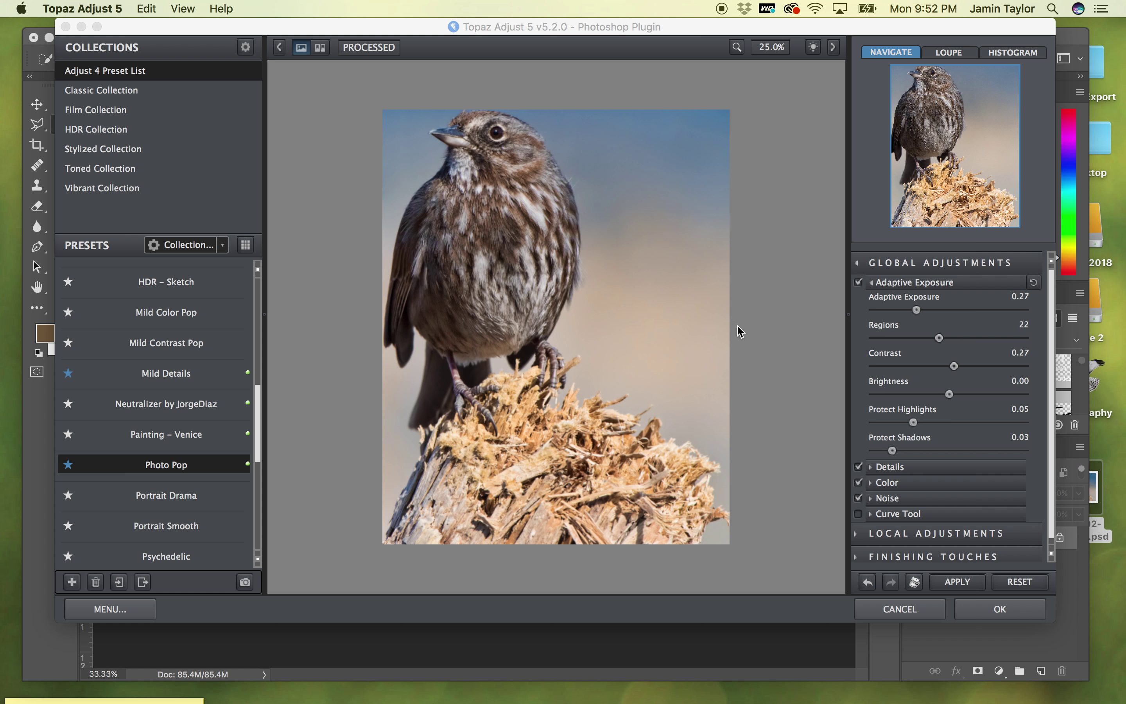
click(870, 467)
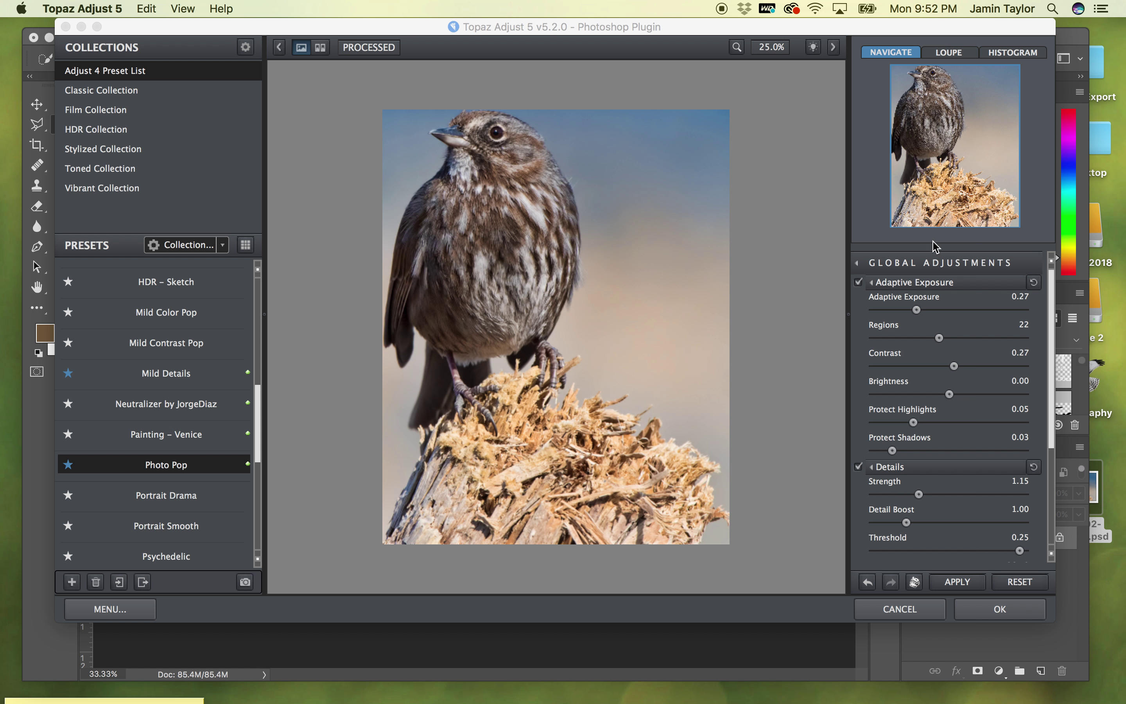
click(1012, 612)
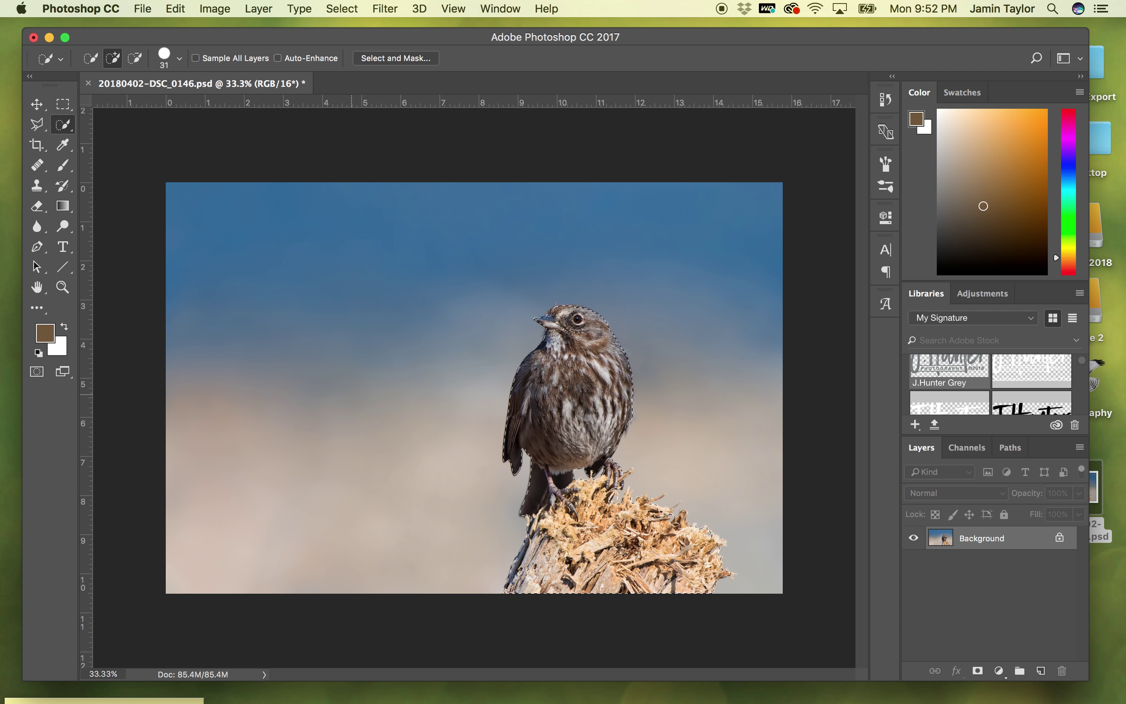
- Invert the selection to cover the background and add a Vibrance adjustment layer with raised vibrance and saturation
click(342, 8)
click(363, 74)
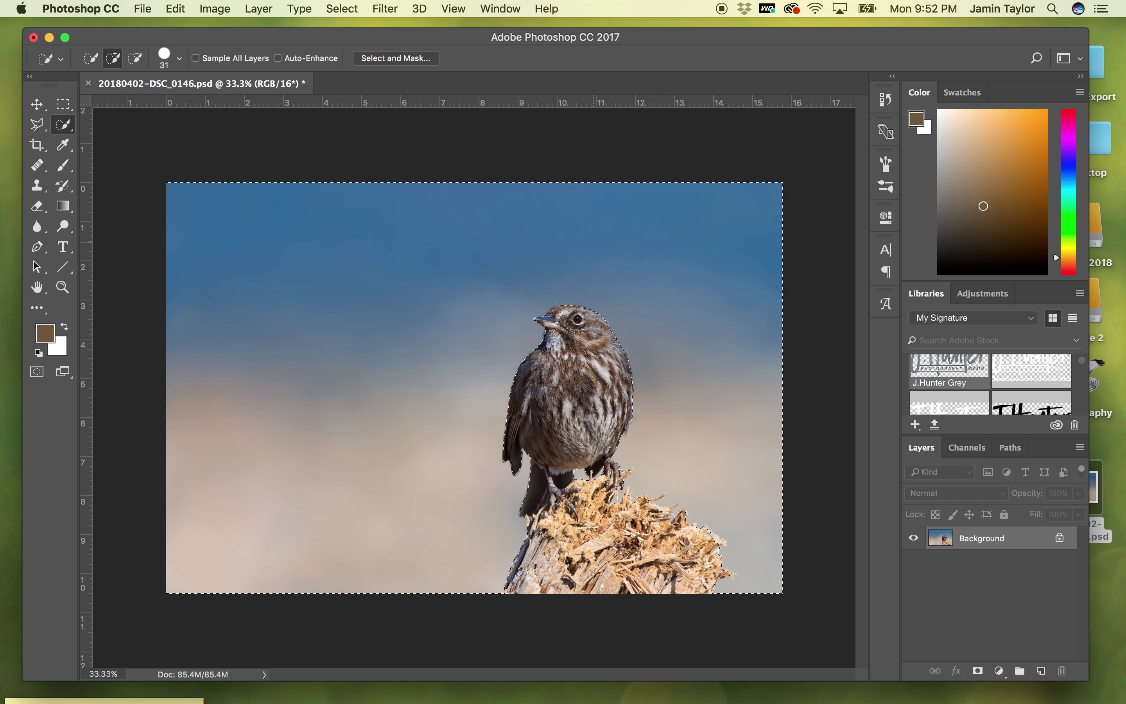
click(998, 670)
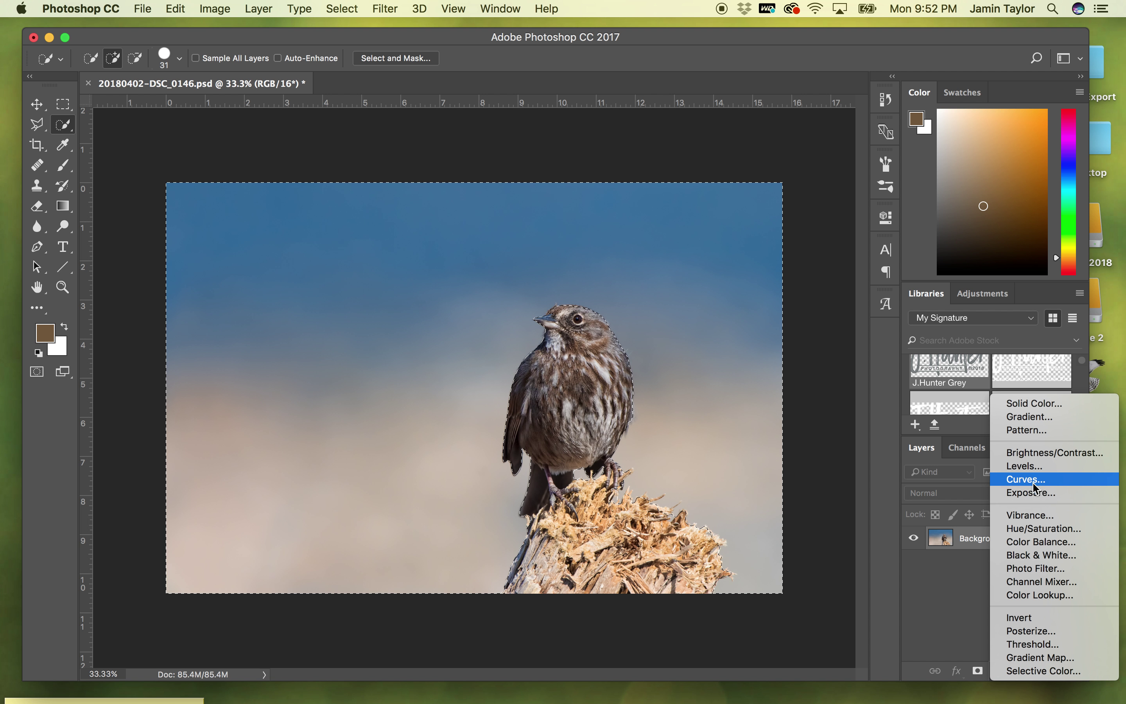
click(1048, 517)
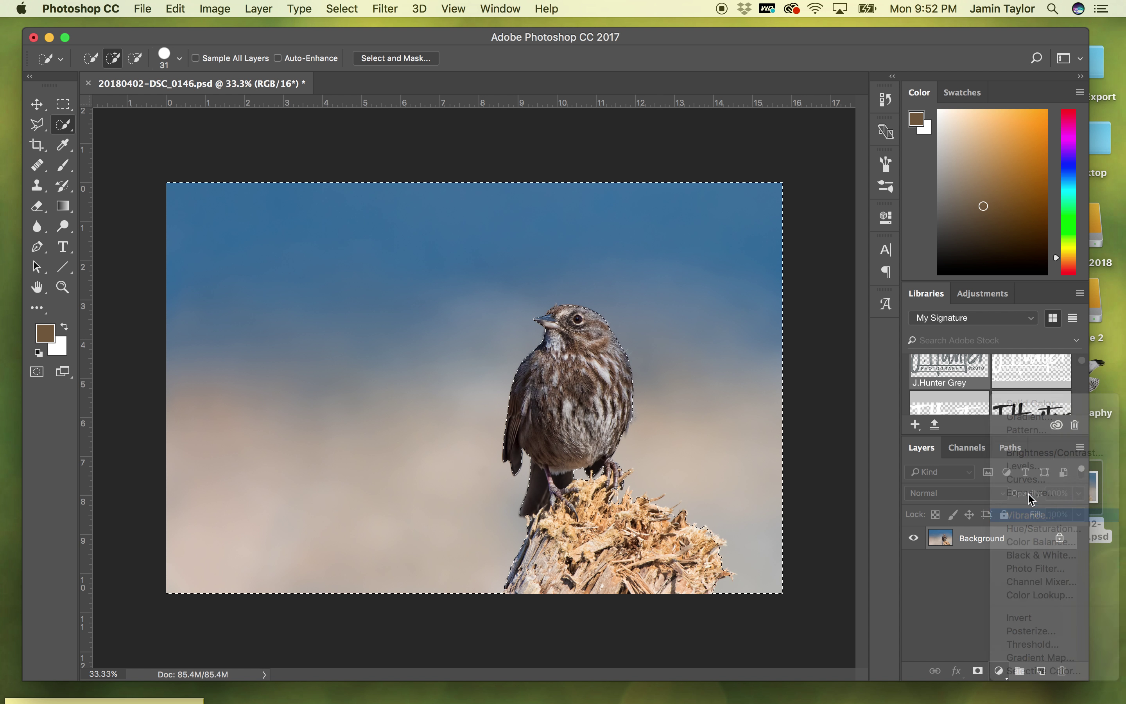
drag(755, 275, 803, 276)
drag(753, 309, 769, 309)
click(839, 211)
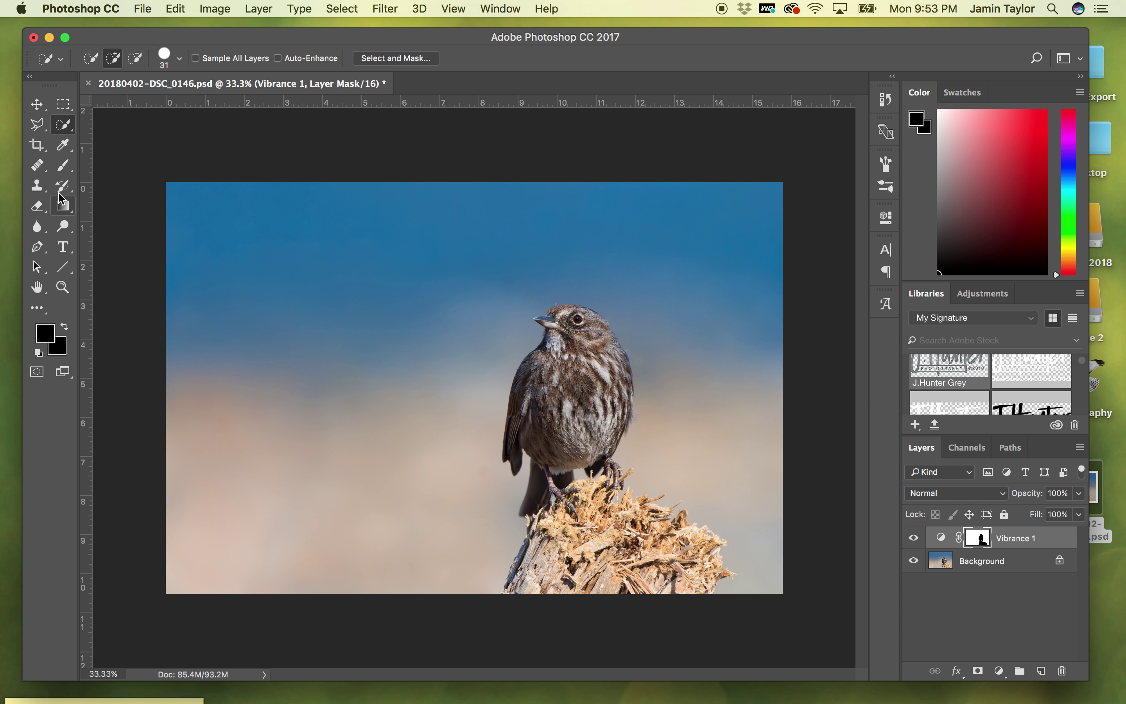
- Paint black over the upper sky on the Vibrance mask with a soft 1400 px brush at 45% opacity, and compare the effect on and off
click(1078, 493)
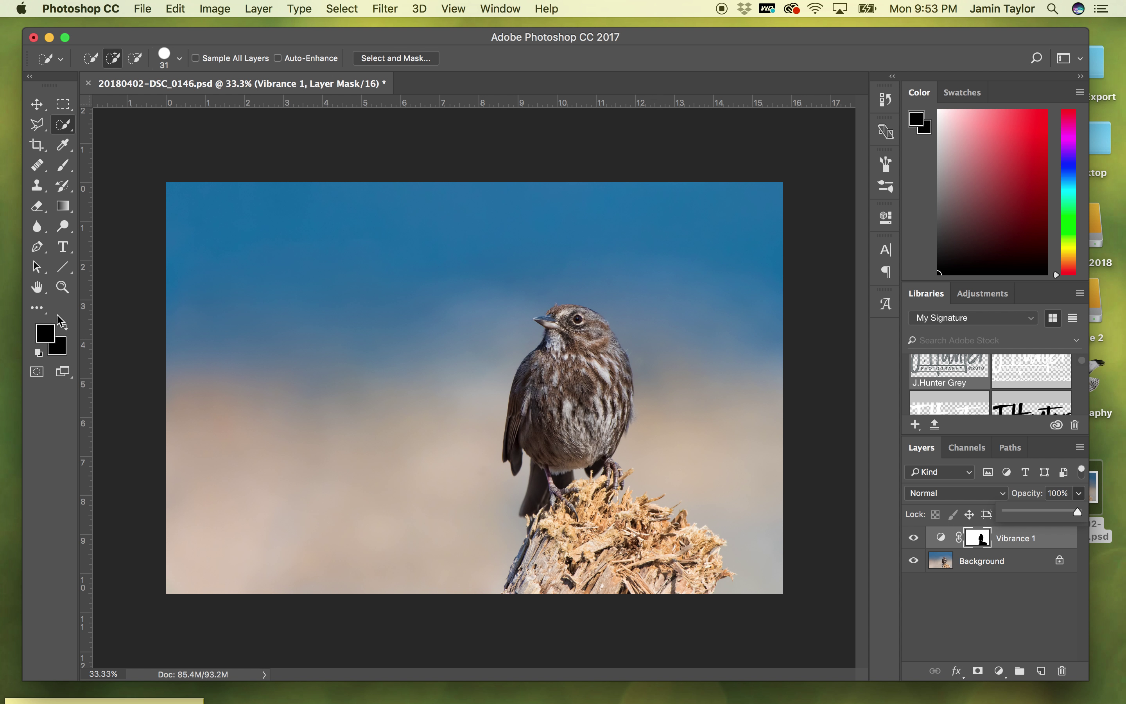
click(63, 165)
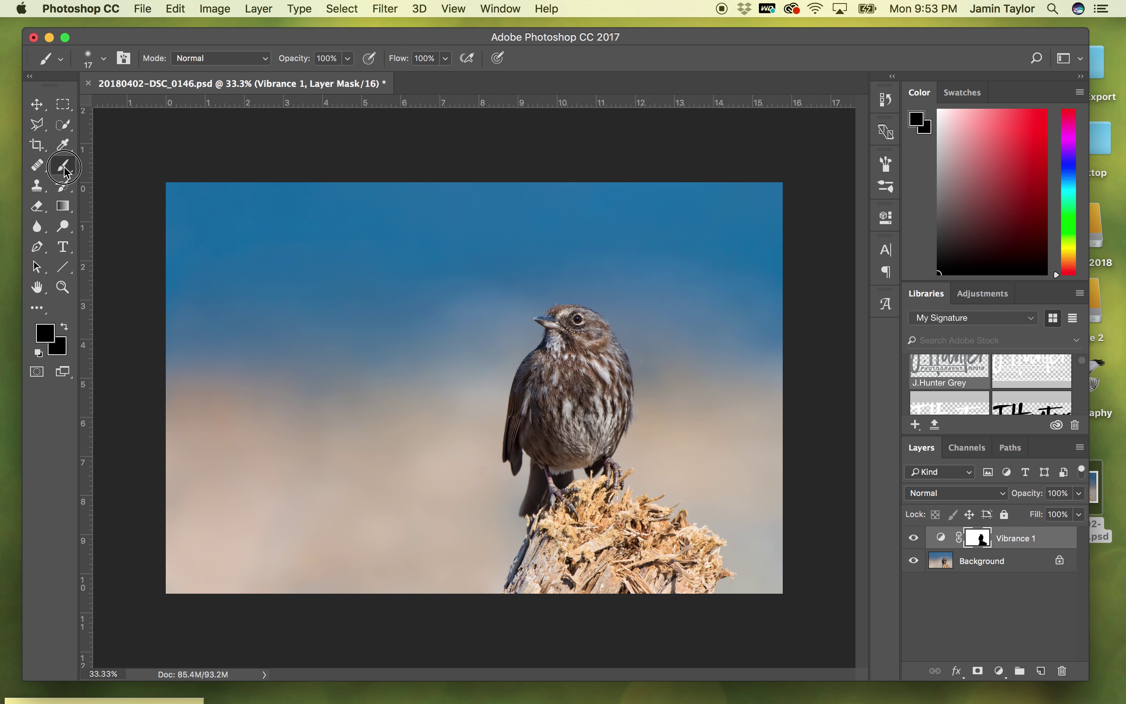
click(103, 58)
drag(163, 112, 203, 112)
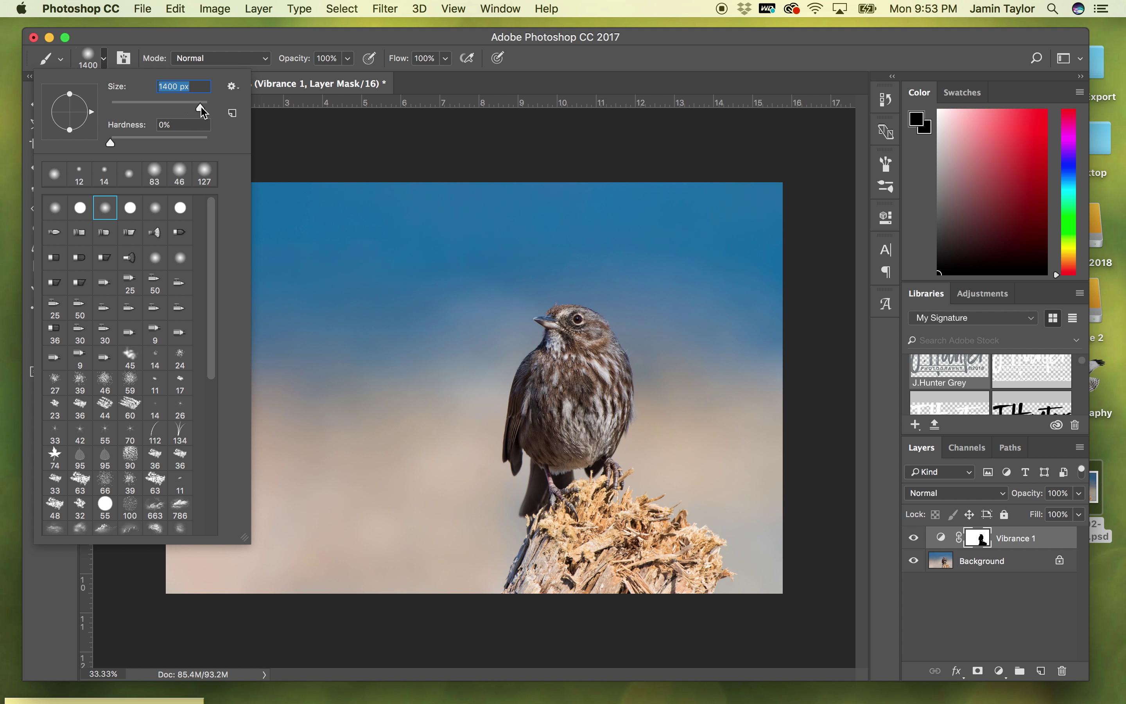
click(348, 58)
mouse_move(350, 73)
mouse_down()
mouse_move(321, 74)
mouse_move(307, 109)
mouse_up()
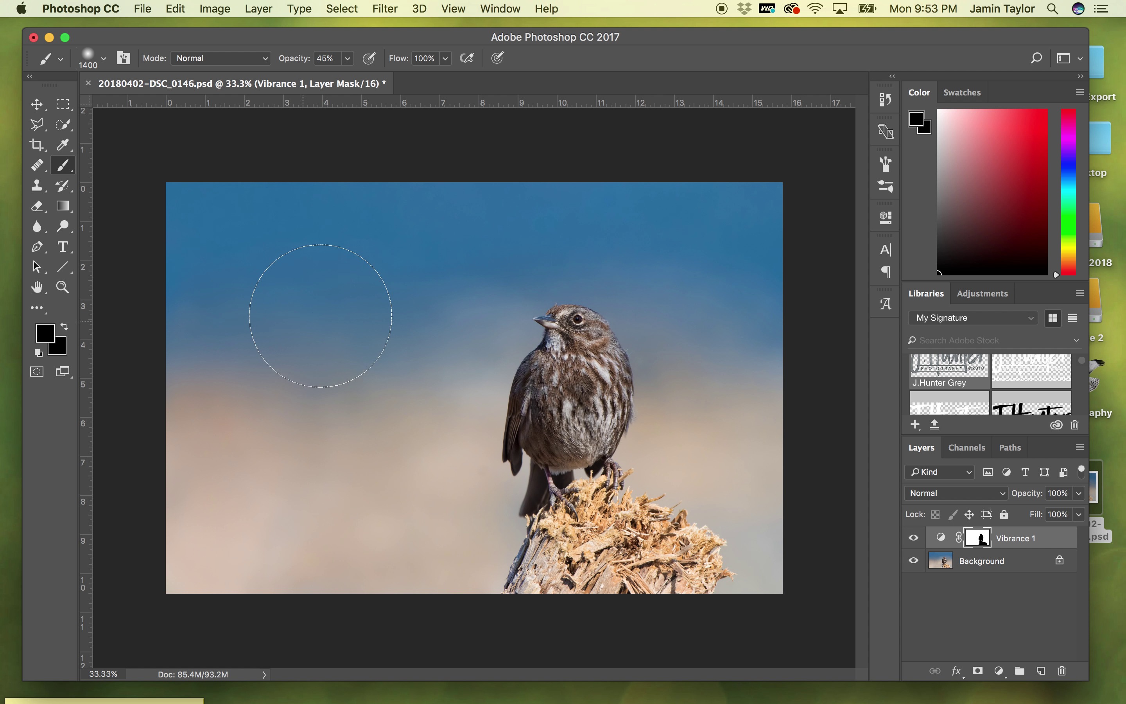
drag(392, 206, 433, 156)
click(915, 539)
click(915, 539)
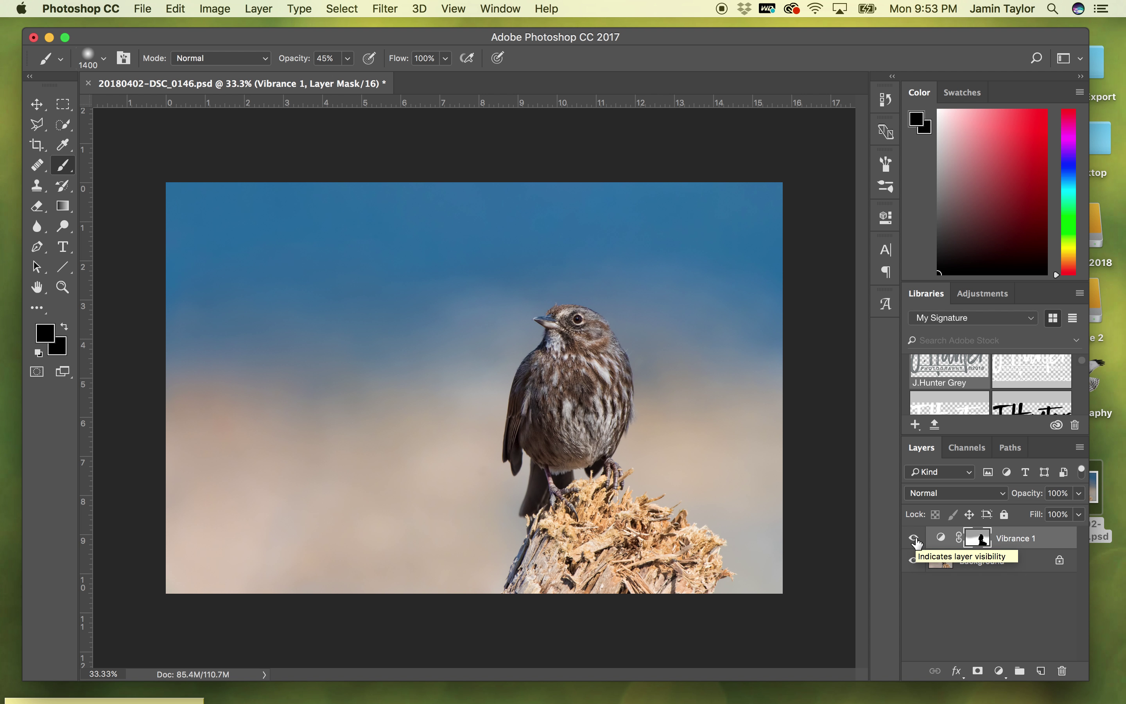
click(915, 539)
click(915, 538)
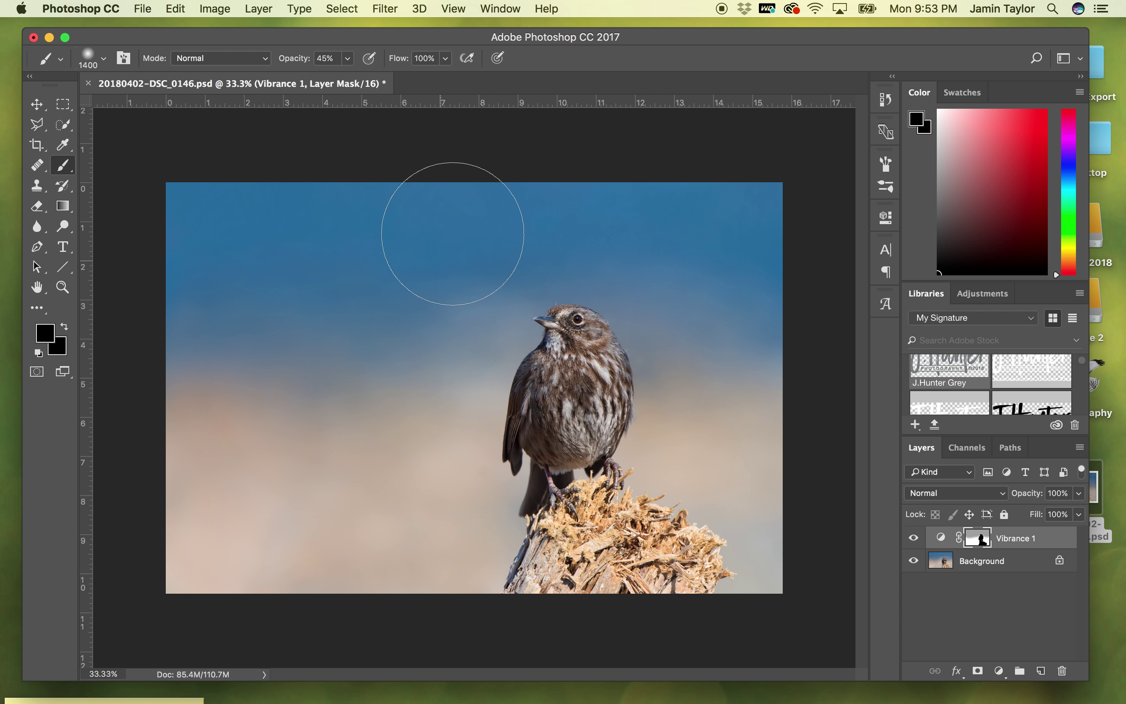
- Smooth the uneven blue patches around the bird on the Background layer with the Healing Brush, sampling from clean sky
click(37, 165)
click(982, 563)
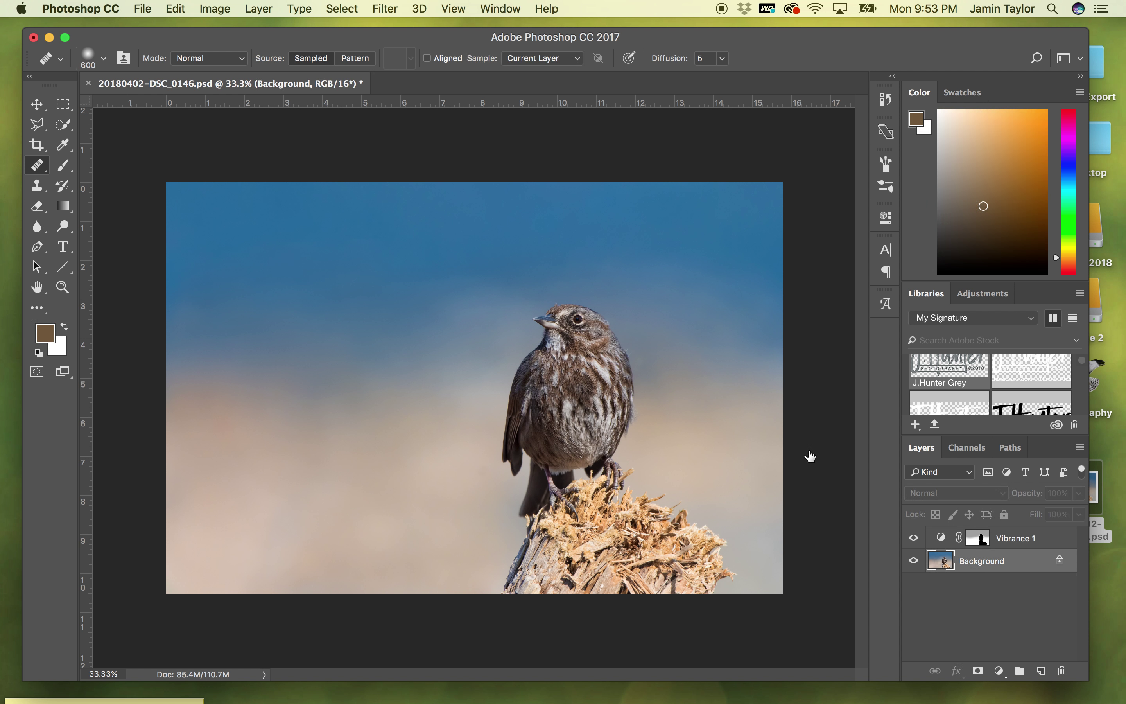
alt+click(422, 227)
mouse_move(503, 267)
mouse_down()
mouse_move(510, 256)
mouse_move(547, 259)
mouse_up()
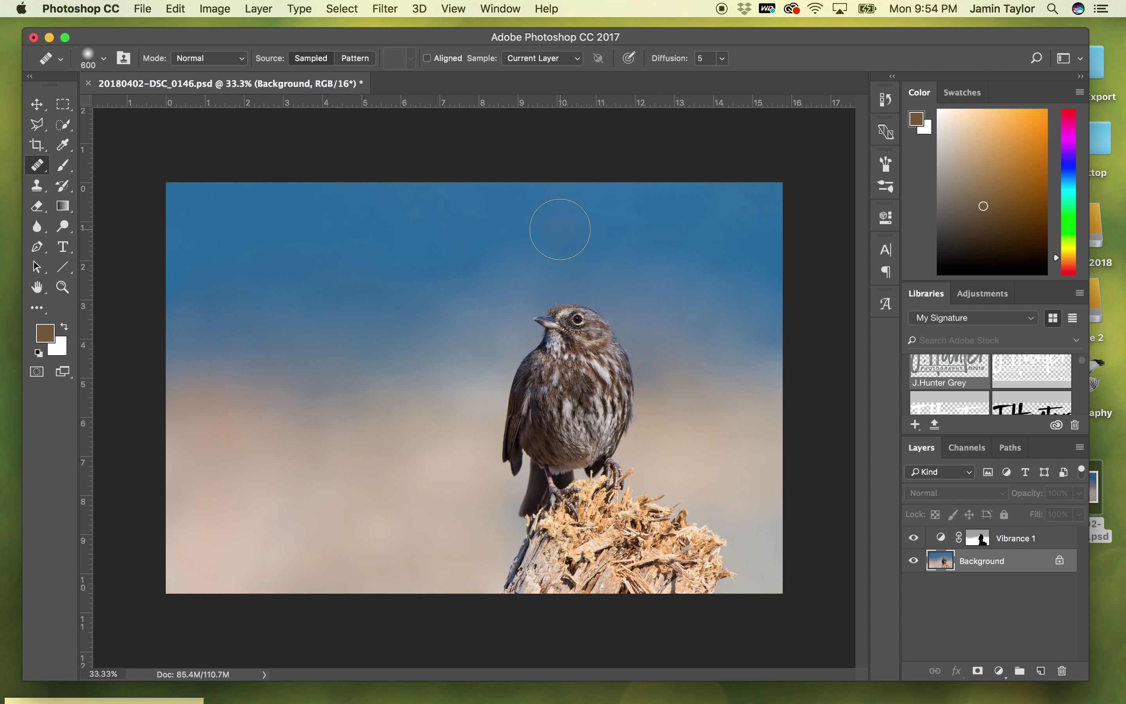
drag(455, 305, 425, 331)
mouse_move(256, 334)
mouse_down()
mouse_move(281, 350)
mouse_move(298, 342)
mouse_up()
mouse_move(240, 300)
mouse_down()
mouse_move(215, 343)
mouse_move(173, 338)
mouse_up()
drag(556, 244, 588, 251)
drag(776, 327, 779, 337)
drag(661, 261, 666, 261)
click(422, 348)
mouse_move(422, 347)
mouse_down()
mouse_move(476, 334)
mouse_move(465, 356)
mouse_move(477, 335)
mouse_move(411, 385)
mouse_up()
click(466, 346)
- Examine the bird's plumage, its edges and the surrounding background up close, and return to the whole photo
click(37, 104)
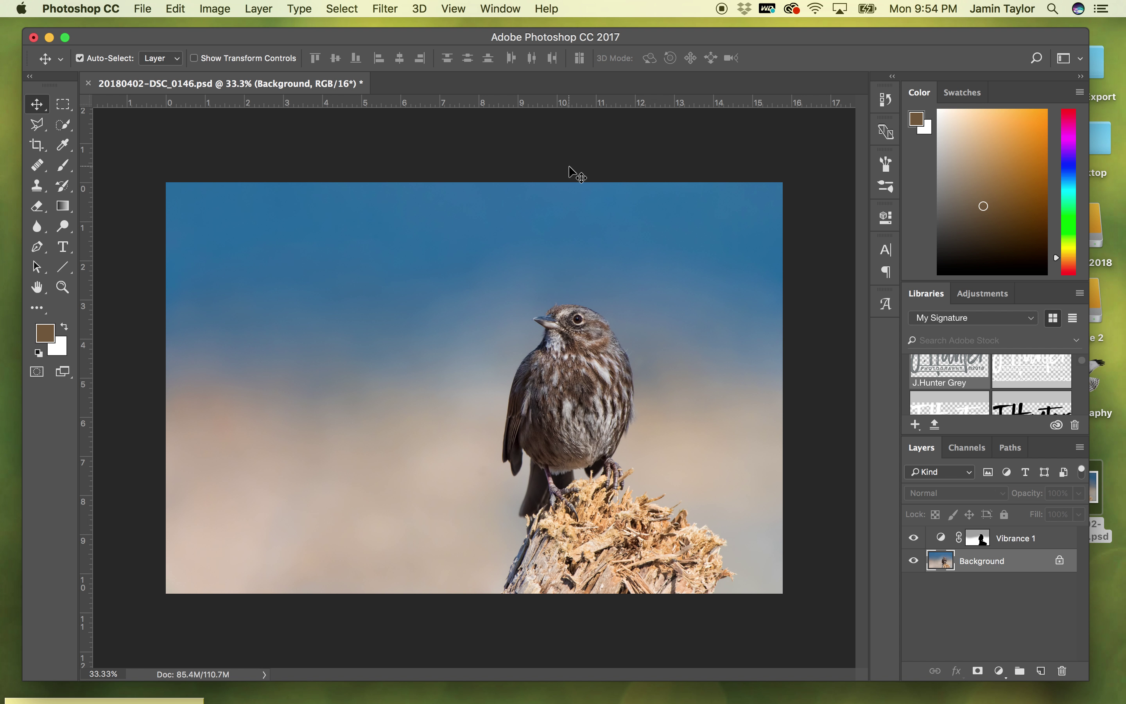
key(super+equal)
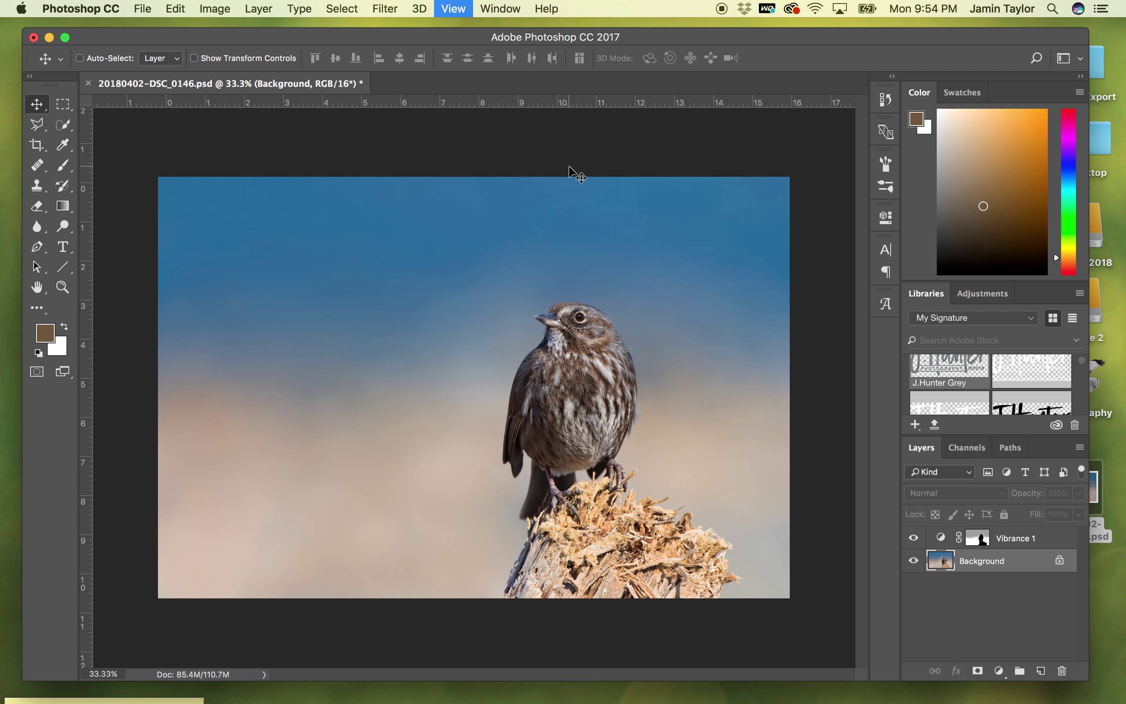
key(super+equal)
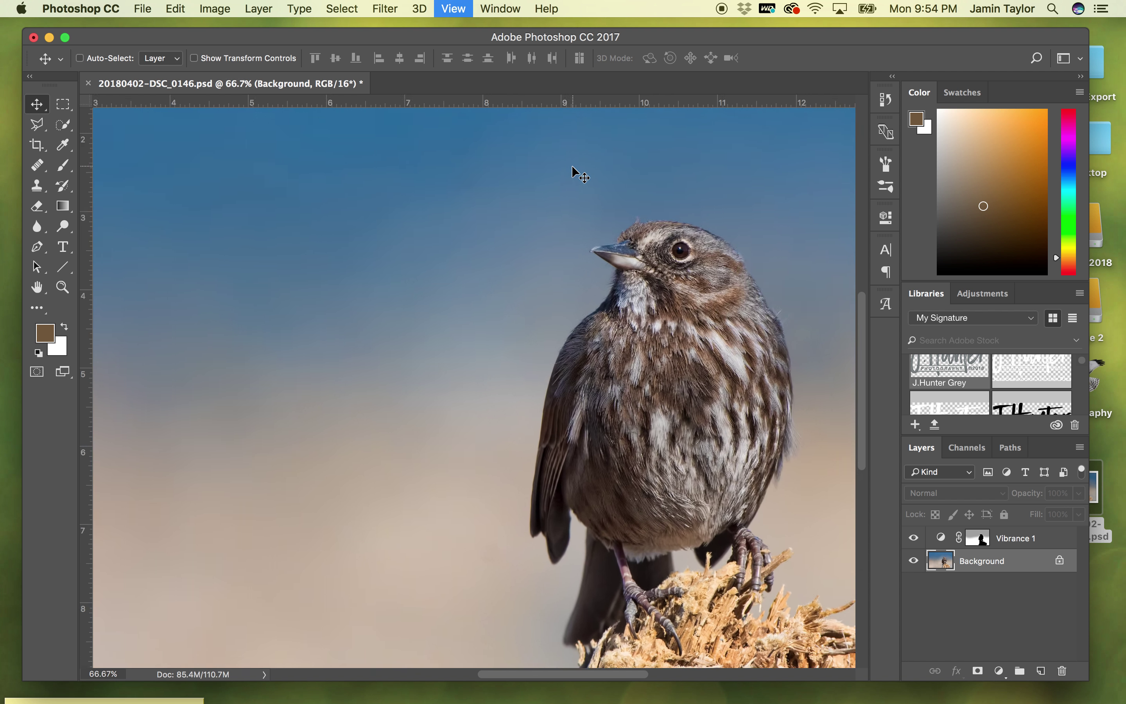
key(super+equal)
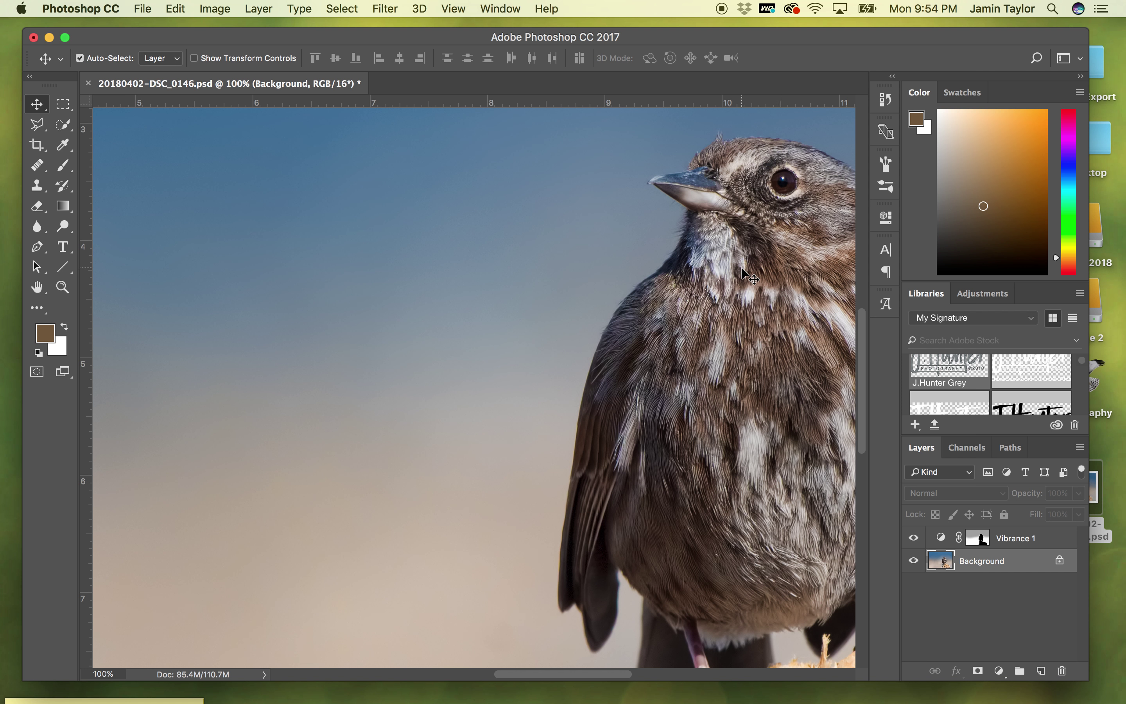
key(super+minus)
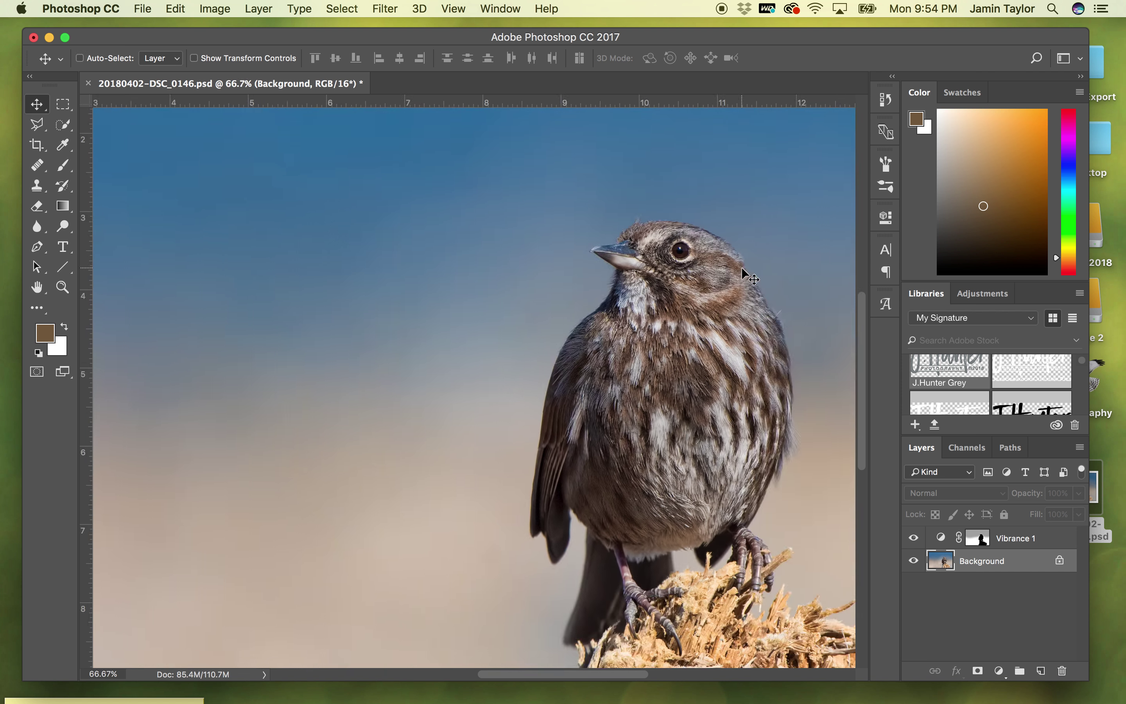
key(super+minus)
key(super+minus)
key(super+minus)
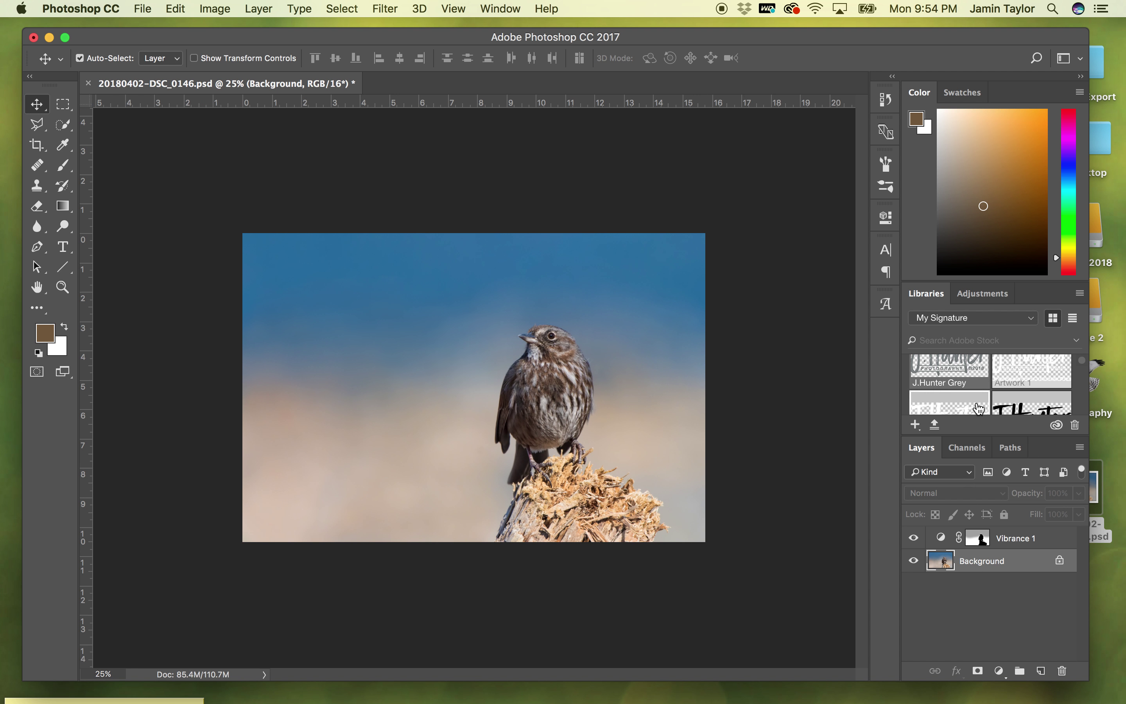
- Place the grey signature graphic from the My Signature library near the photo's lower edge, just left of the stump
click(973, 367)
drag(974, 367, 469, 514)
click(37, 105)
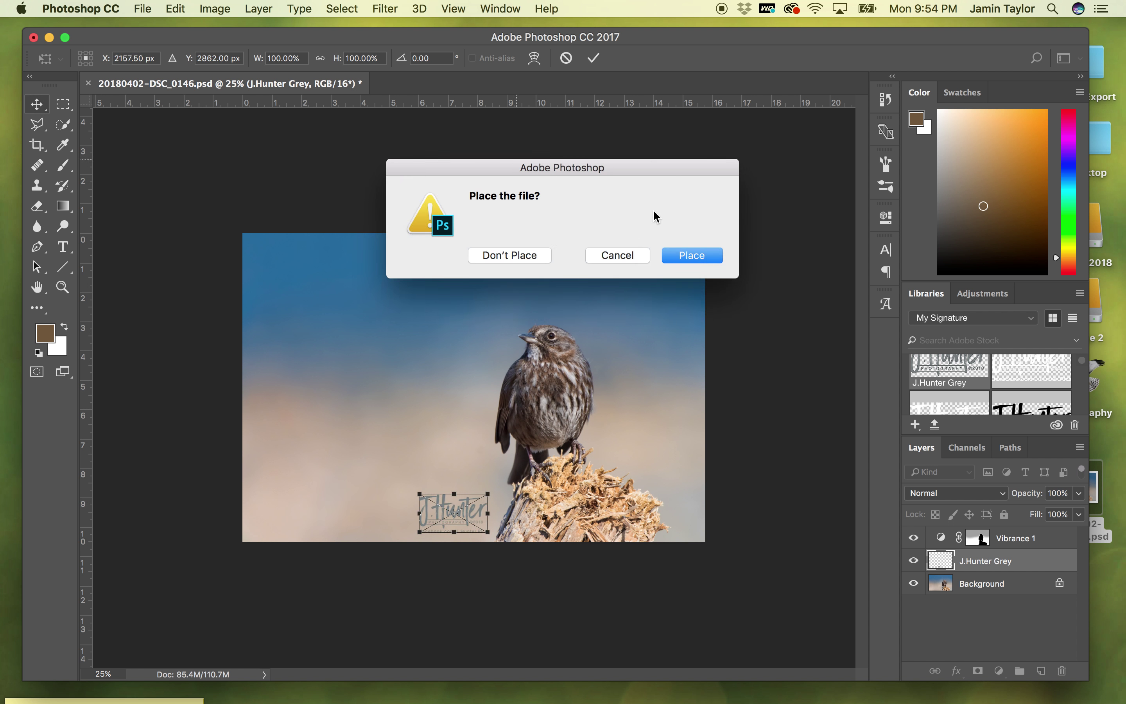
click(688, 251)
- Blend the signature layer into the photo using the Color Dodge mode at 24% opacity, after trying Linear Burn
click(949, 493)
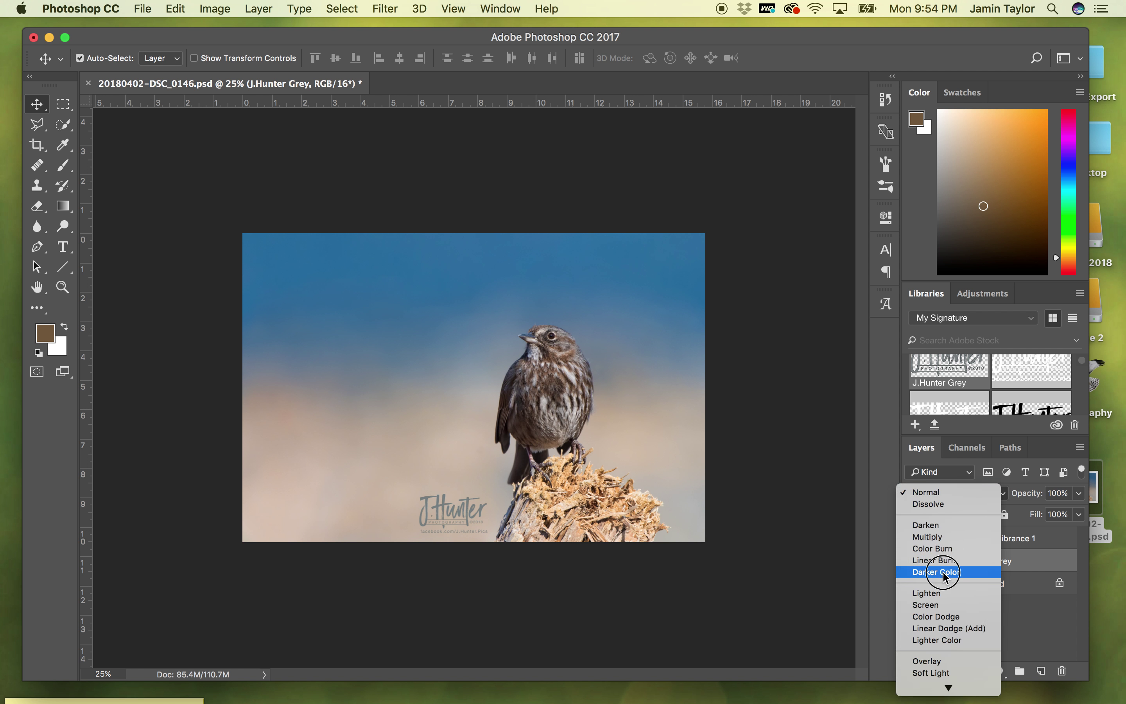
click(947, 560)
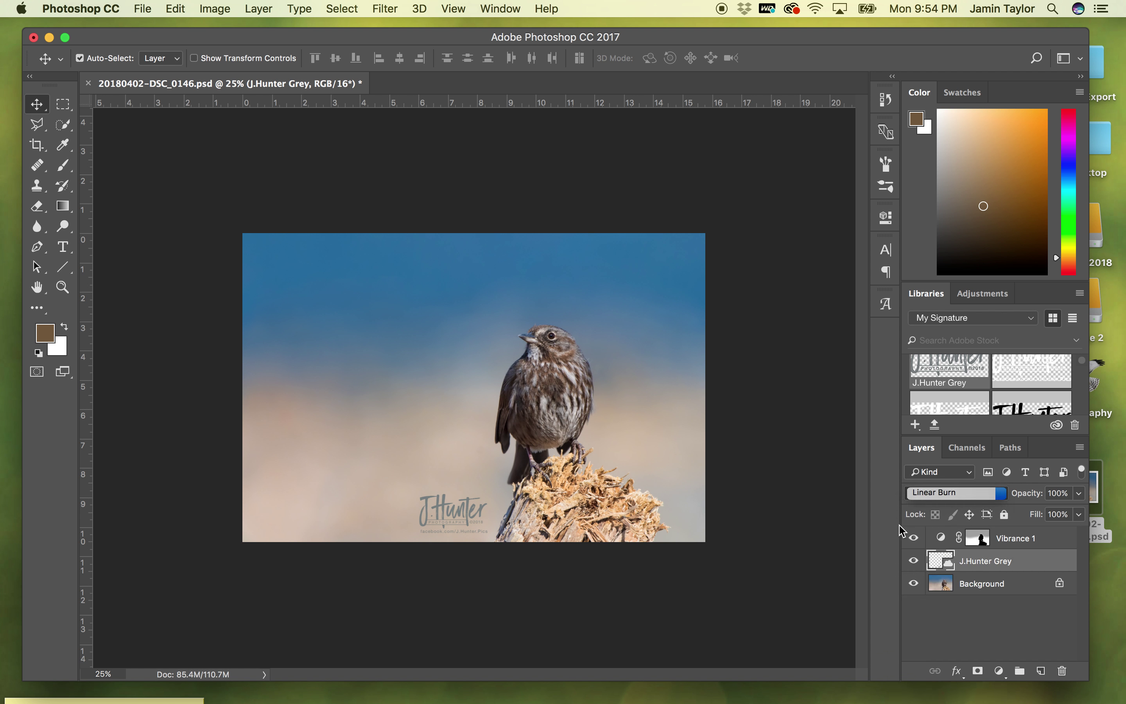
click(933, 494)
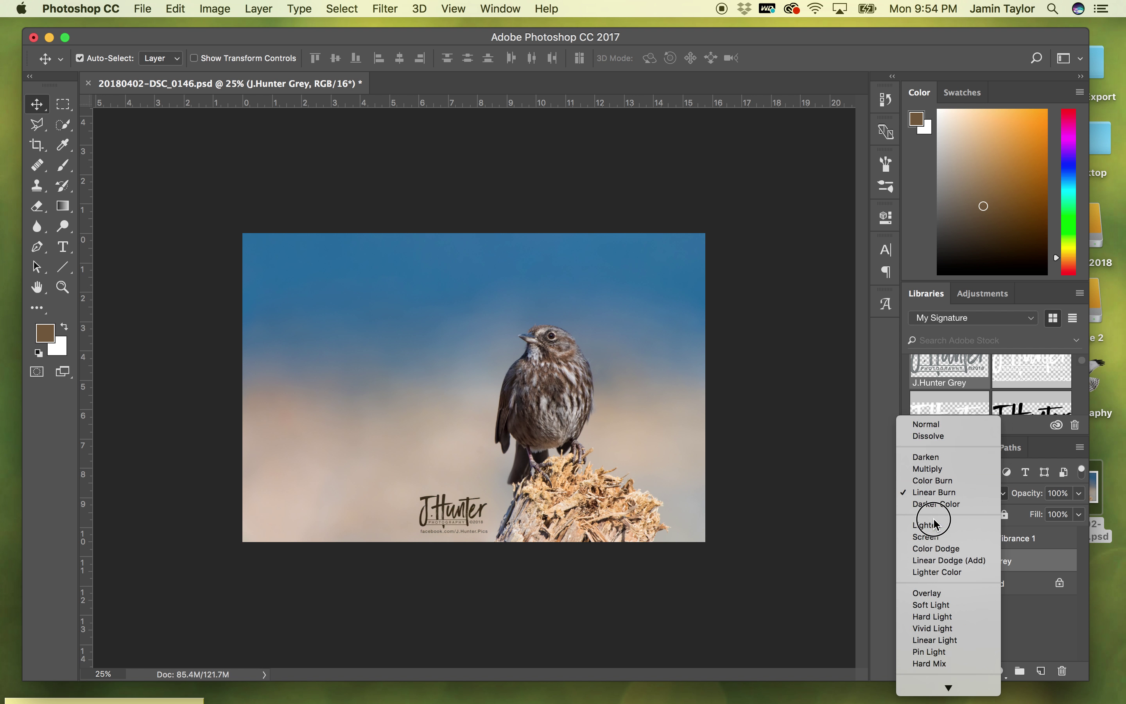
click(936, 550)
click(1079, 493)
drag(1078, 516, 1026, 517)
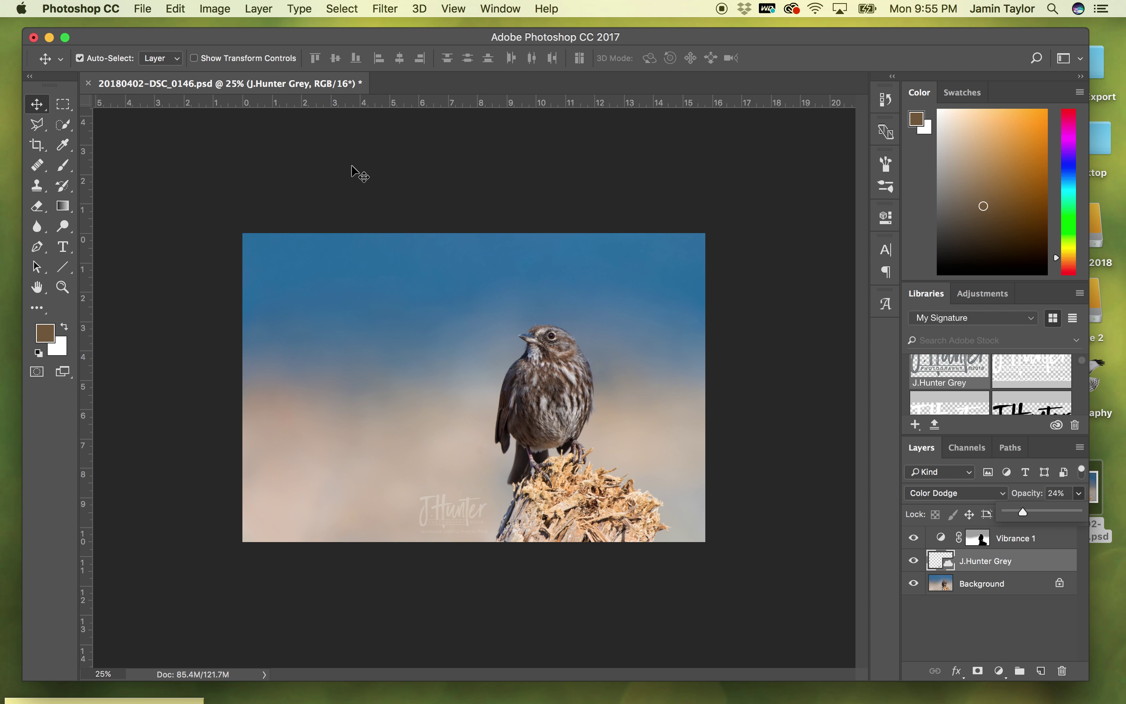
- Start saving the document under a new name, choosing the Birds of Alaska 2018 folder as the destination
click(143, 8)
click(168, 172)
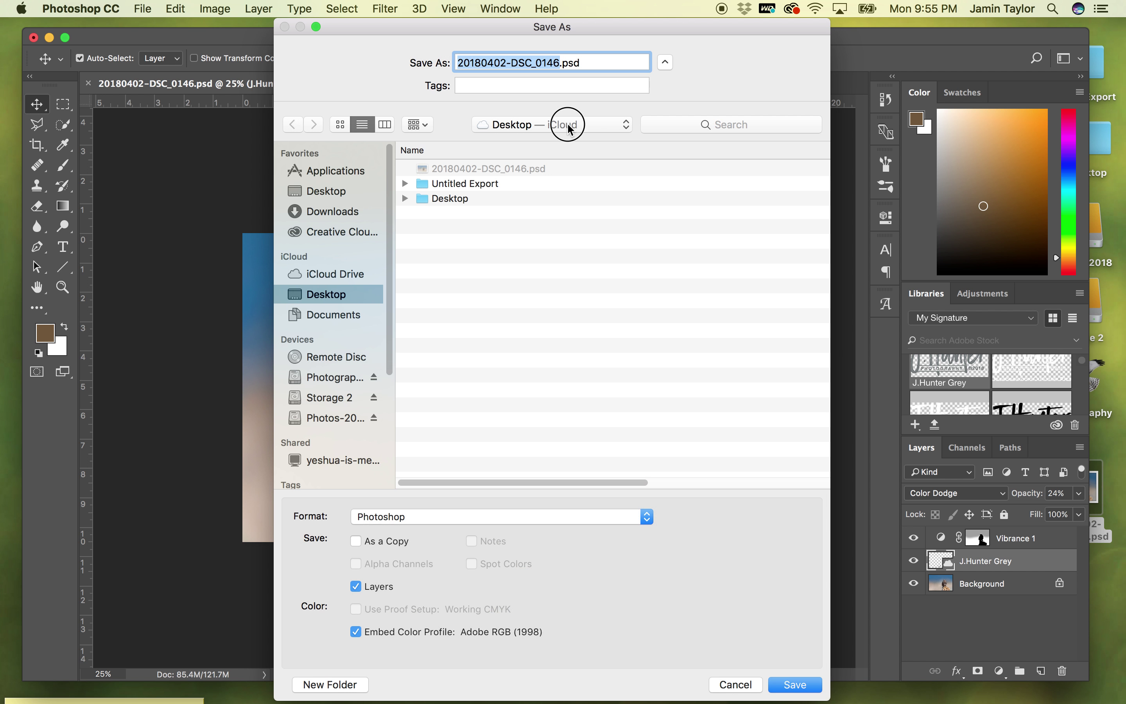
click(570, 129)
click(571, 176)
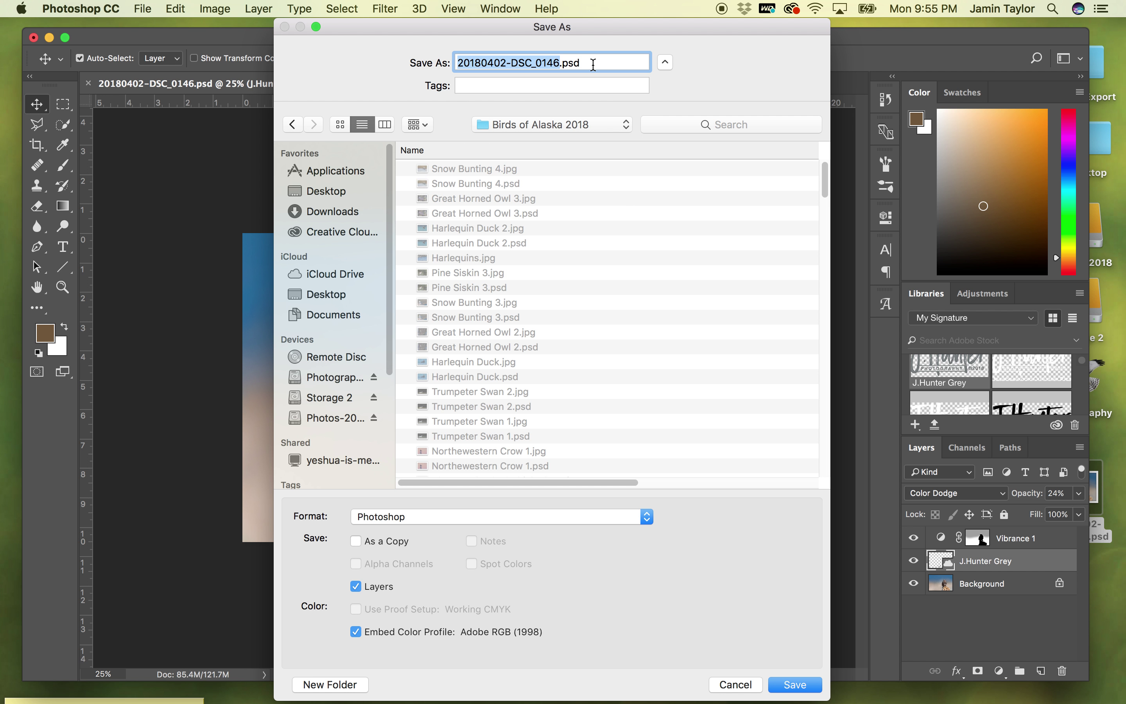
- Check the folder's existing Song Sparrow files, name the document Song Sparrow 3, and save it as a PSD with Maximize Compatibility
text(Song Sp)
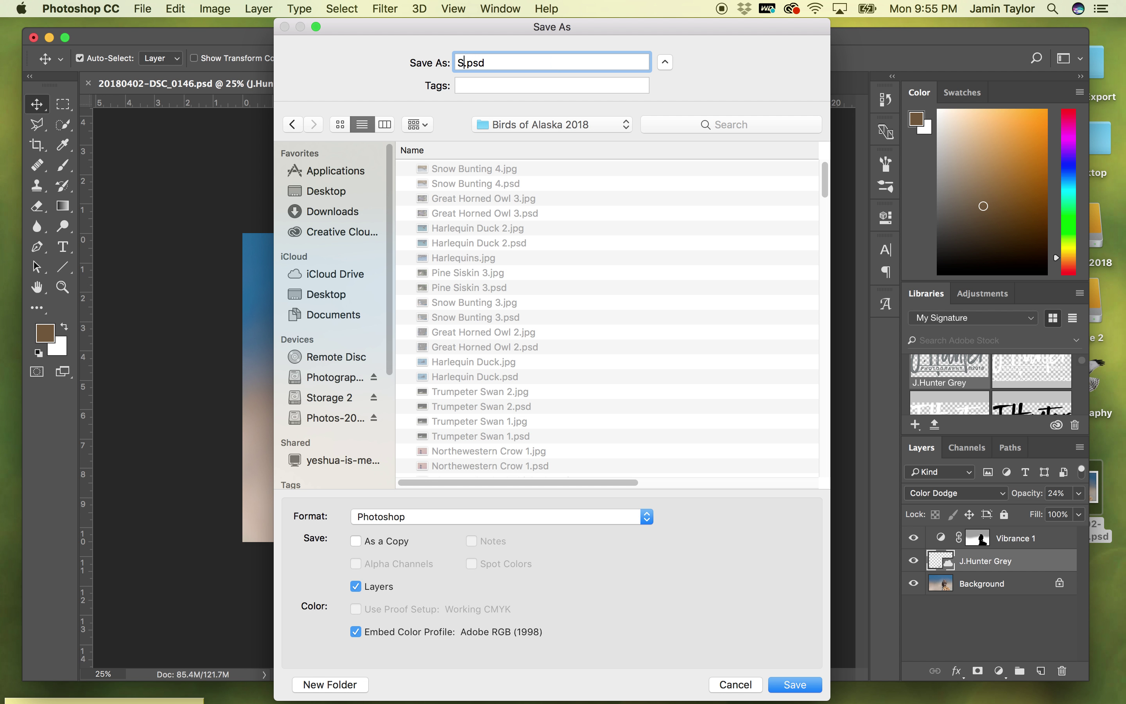
text(arrow 1)
key(BackSpace)
click(402, 152)
scroll(468, 249, down, 10)
scroll(472, 255, down, 15)
scroll(466, 295, up, 3)
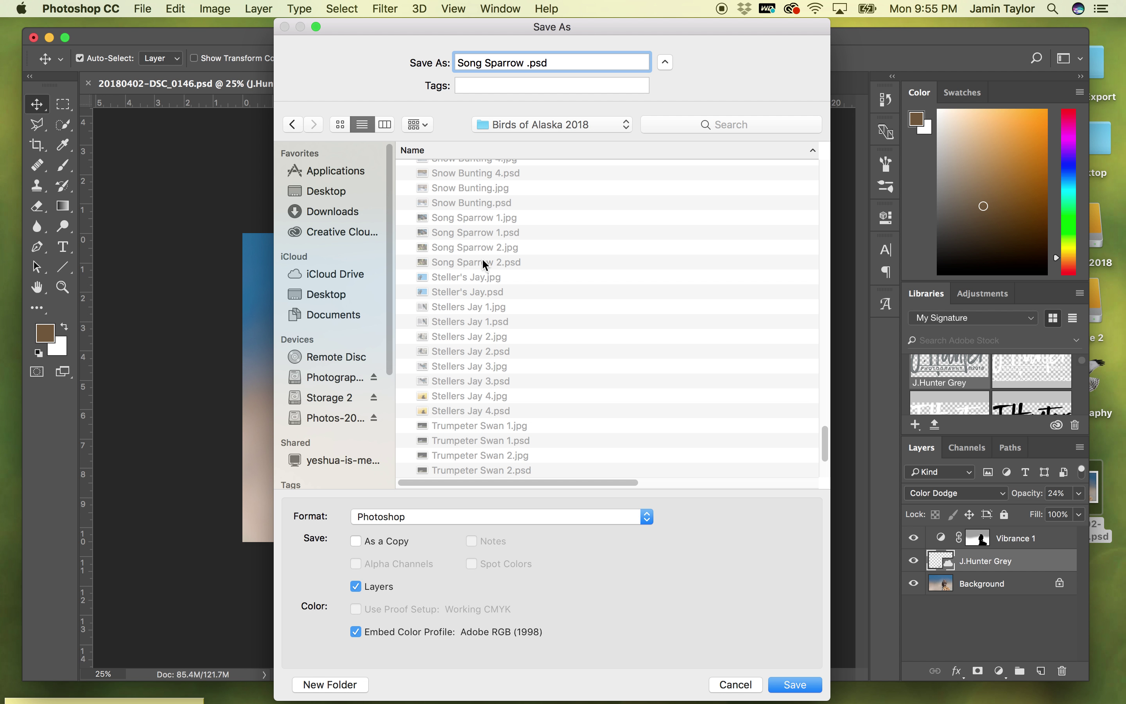
text(2)
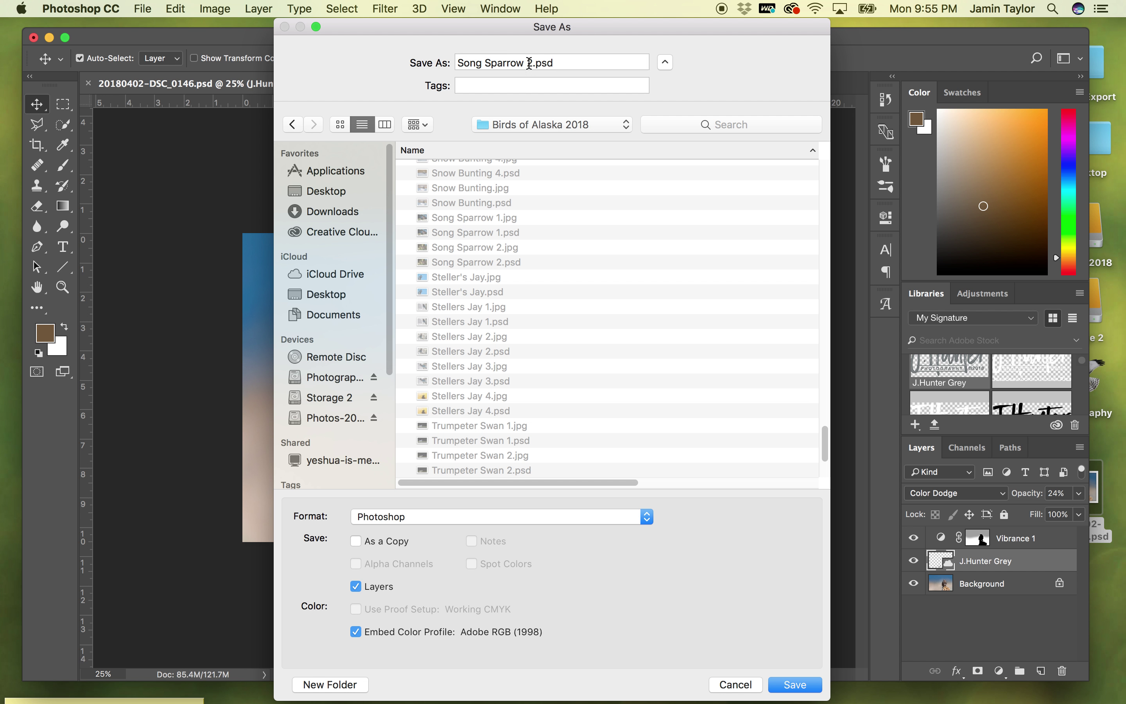
double_click(529, 62)
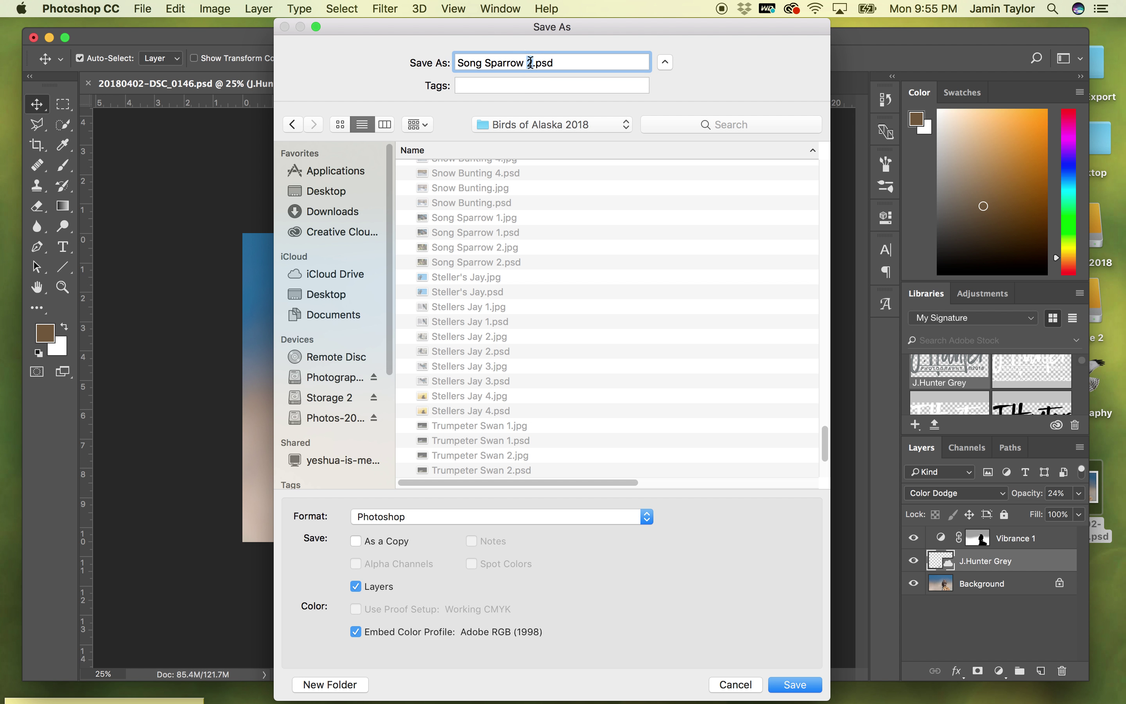
key(Return)
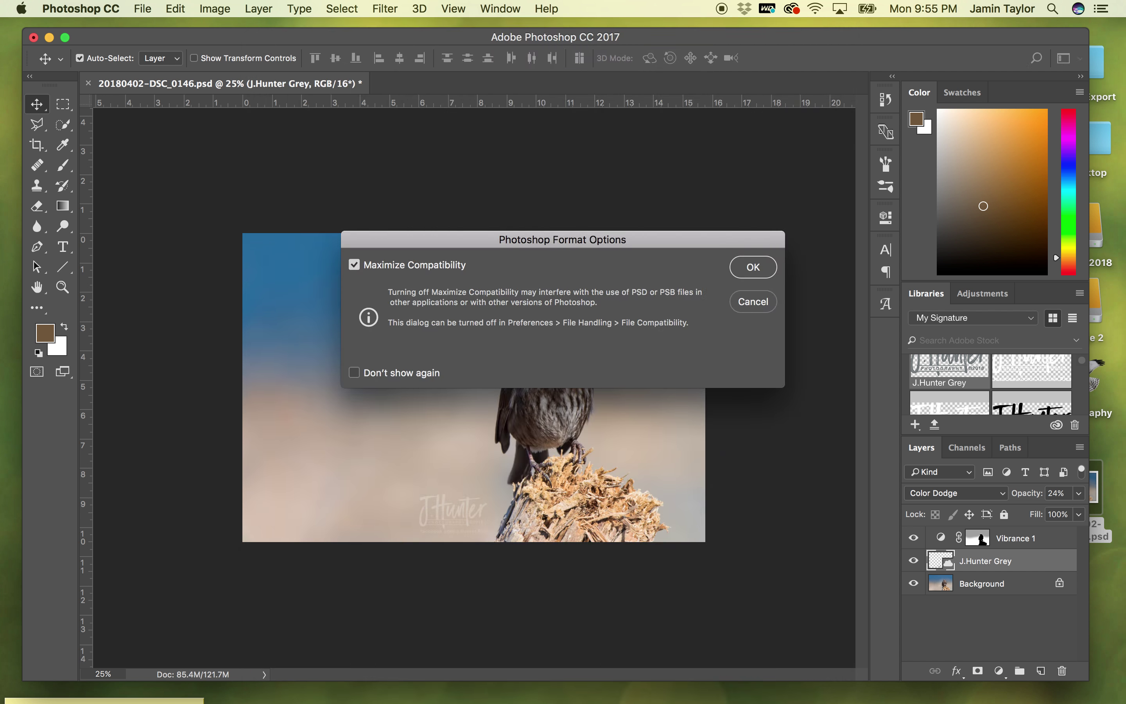
click(755, 269)
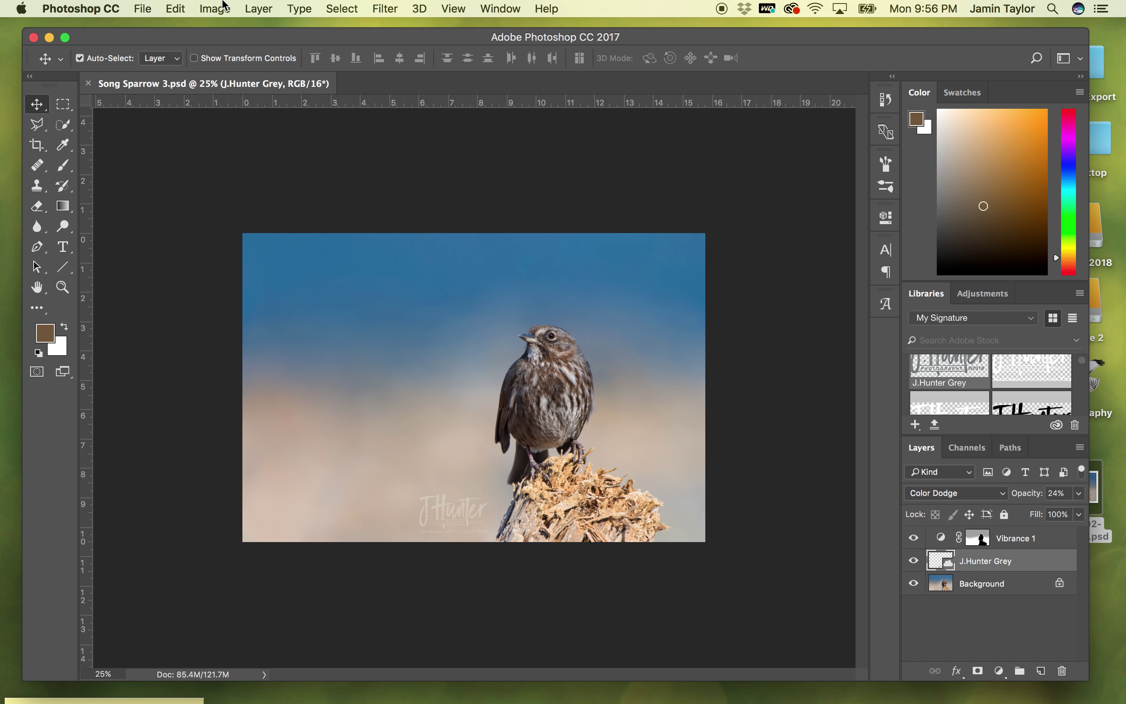
- Resize the image to 14 inches wide at a resolution of 180 pixels per inch
click(225, 5)
click(247, 132)
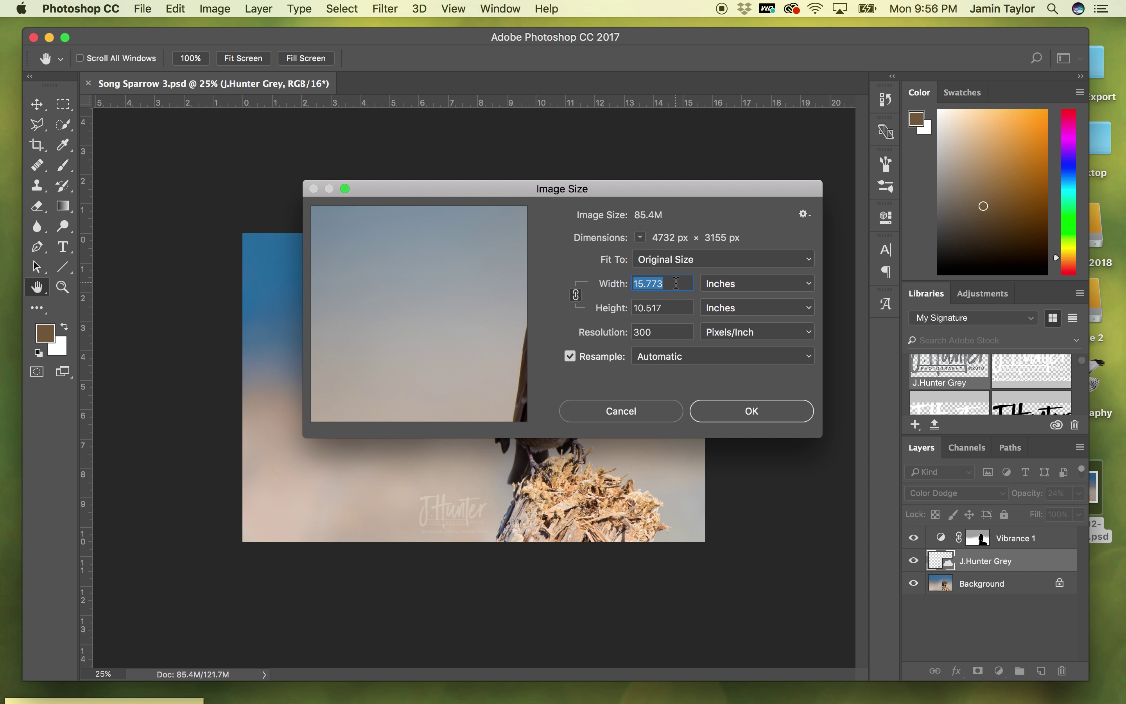
text(14)
key(Tab)
key(Tab)
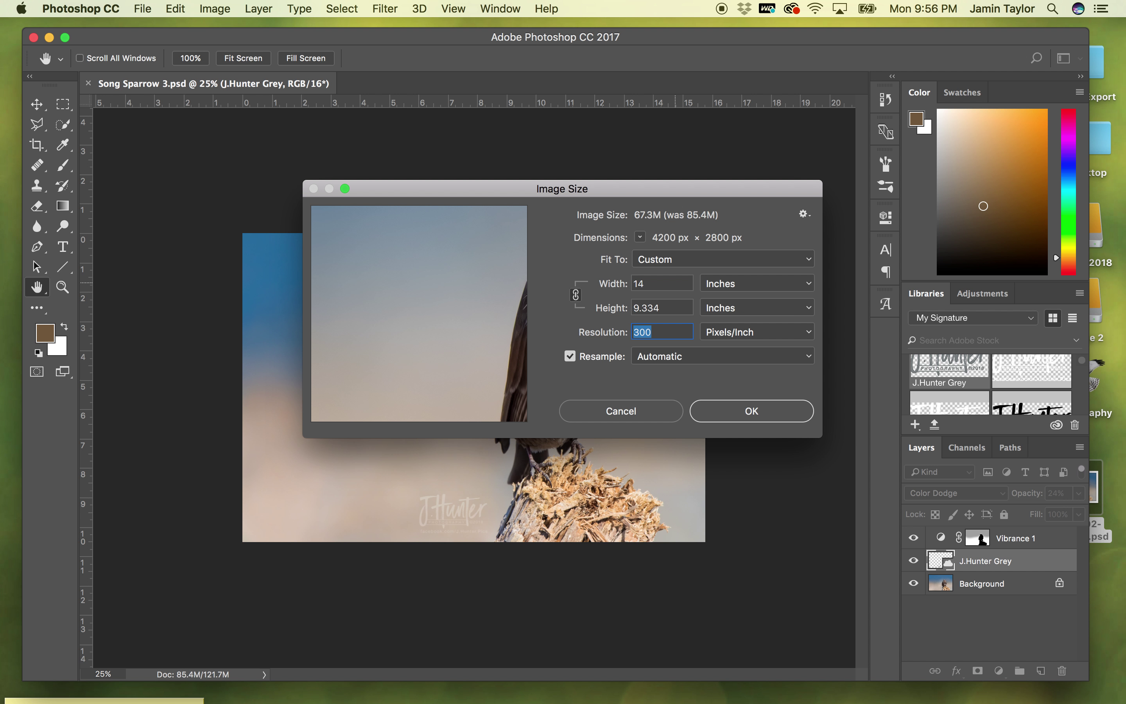
text(180)
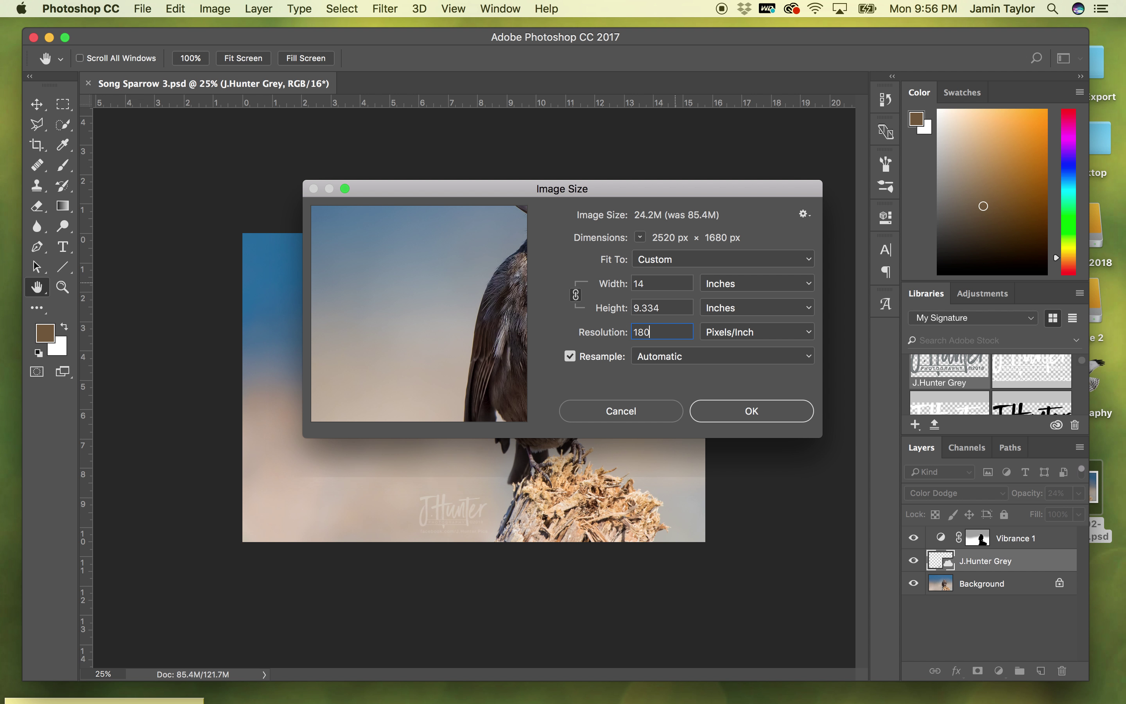
key(Return)
- Save a JPEG copy of the resized image as Song Sparrow 3.jpg in the Birds of Alaska 2018 folder
click(142, 8)
click(159, 172)
click(481, 515)
click(477, 585)
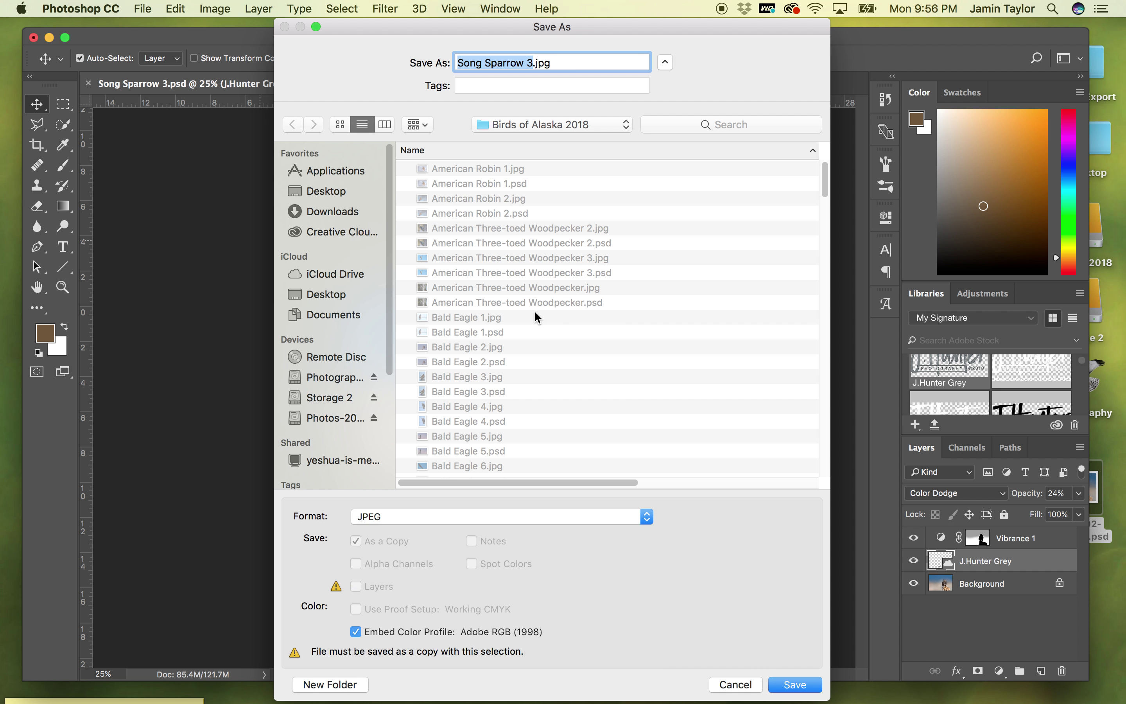
key(Return)
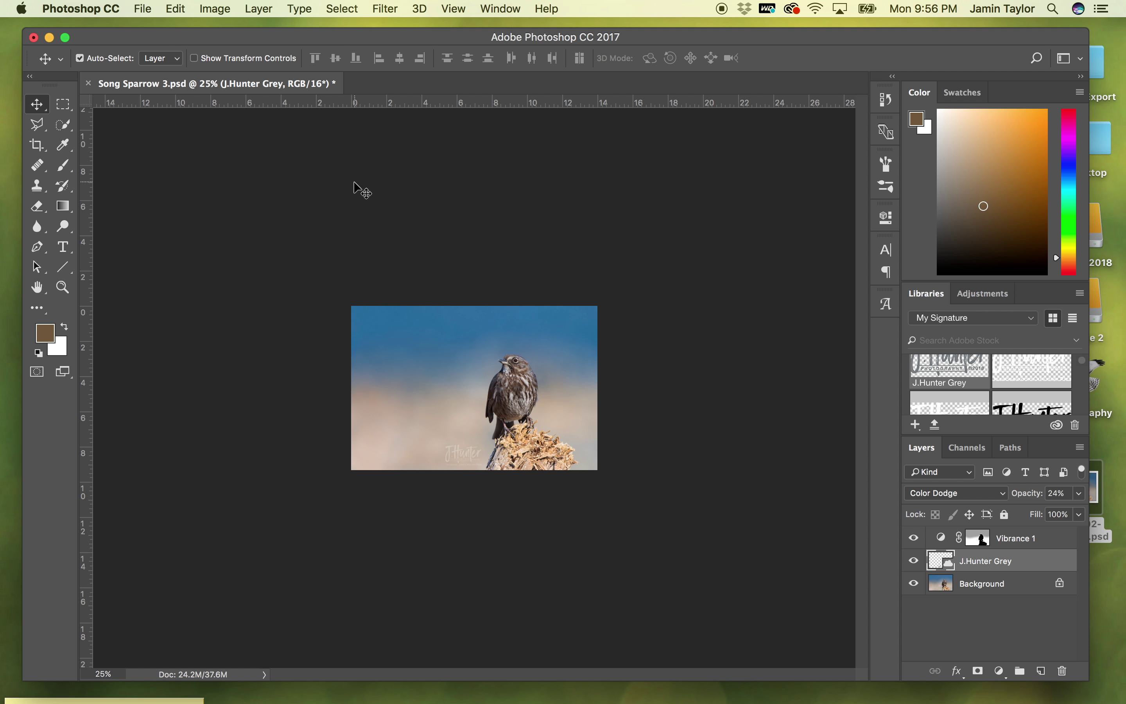
- Close Song Sparrow 3.psd without saving the resize, and minimize the program window
click(88, 83)
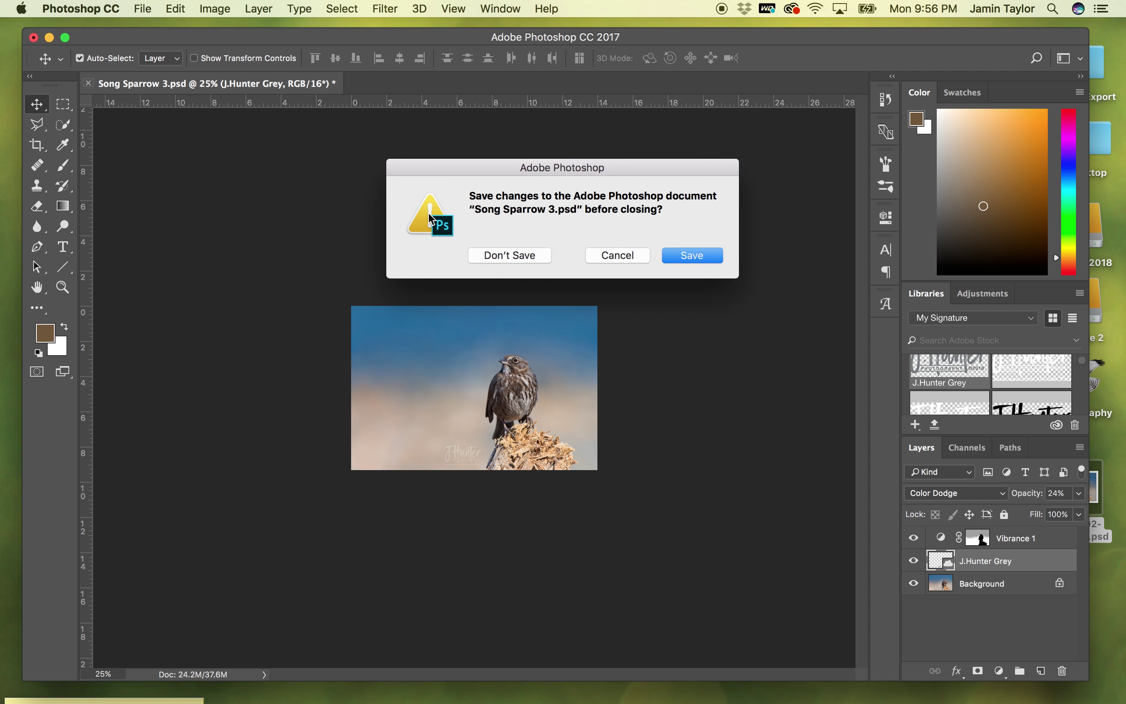
click(510, 252)
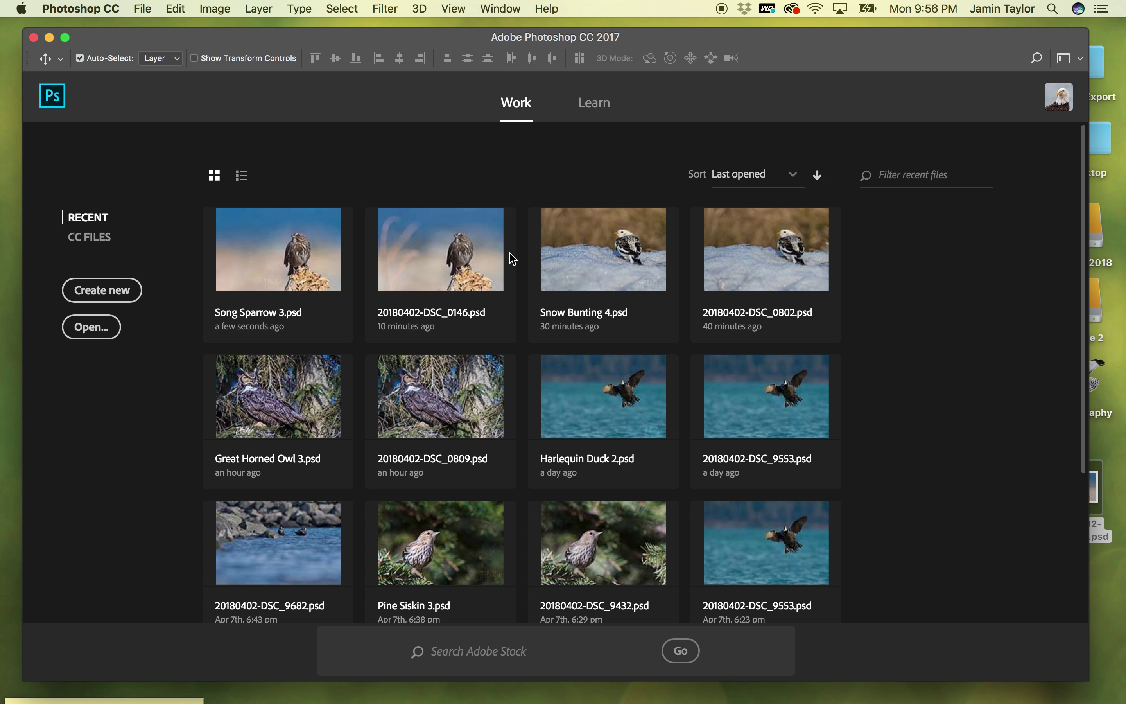
click(49, 38)
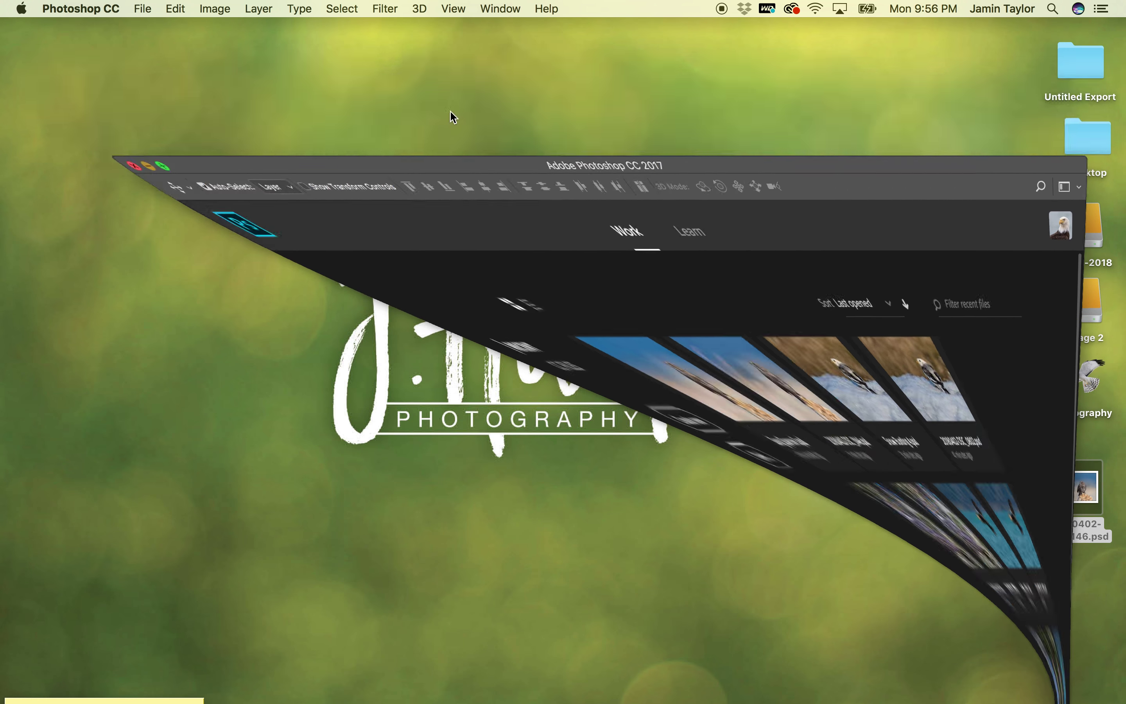